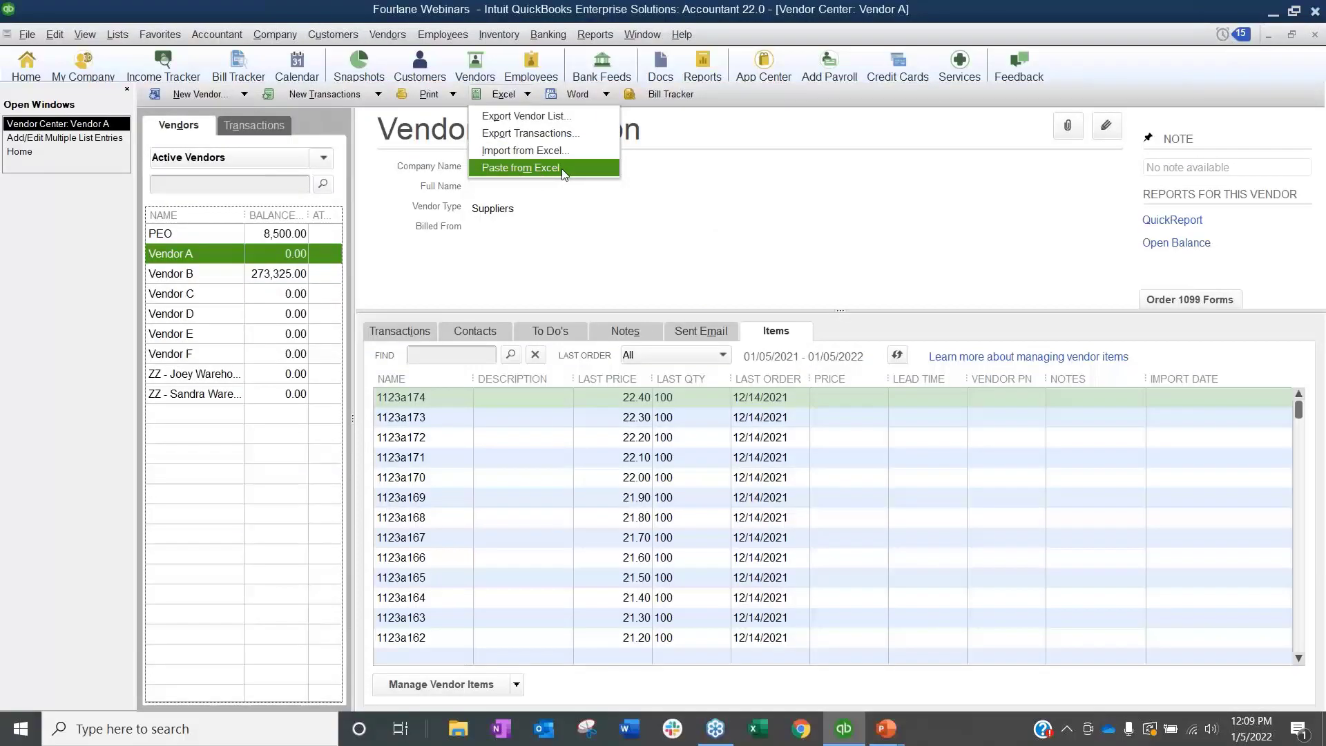
Open the paste-from-Excel list editor from the vendor records and show the Vendor Items list for Vendor A.
left_click(561, 169)
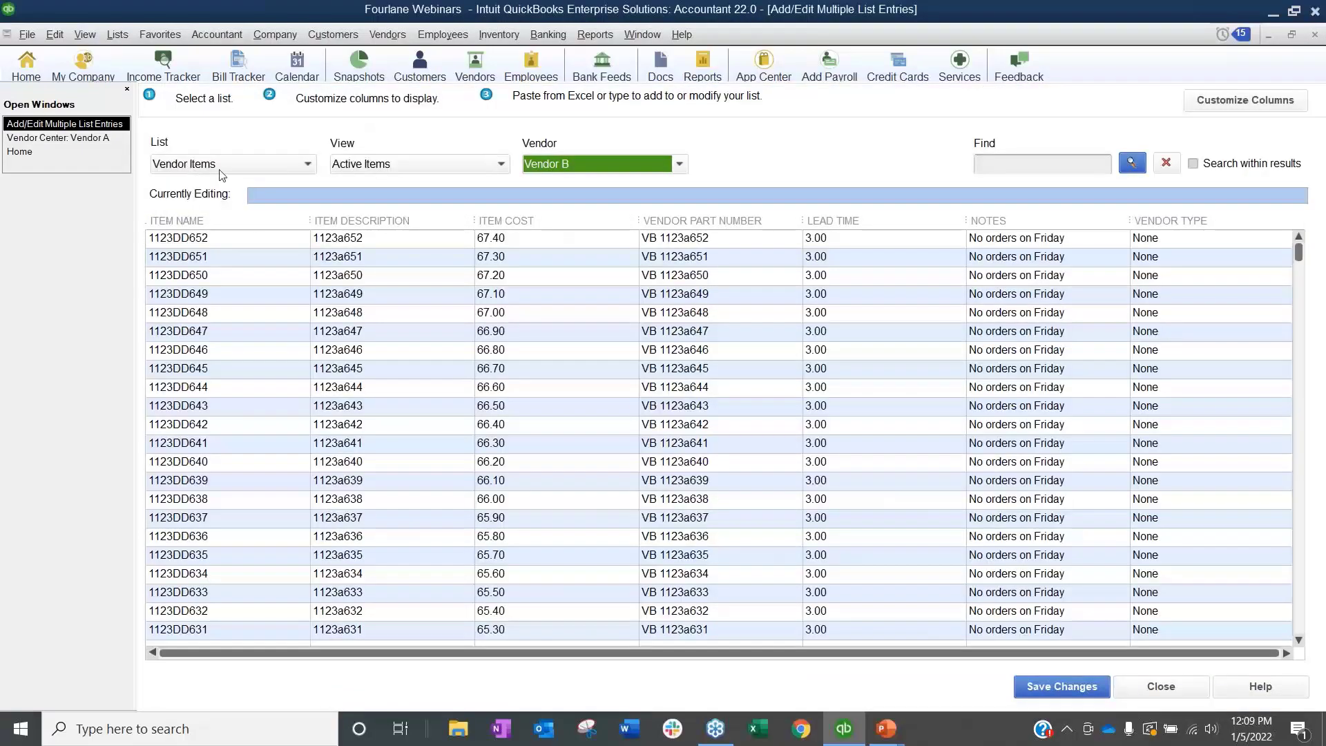
left_click(252, 160)
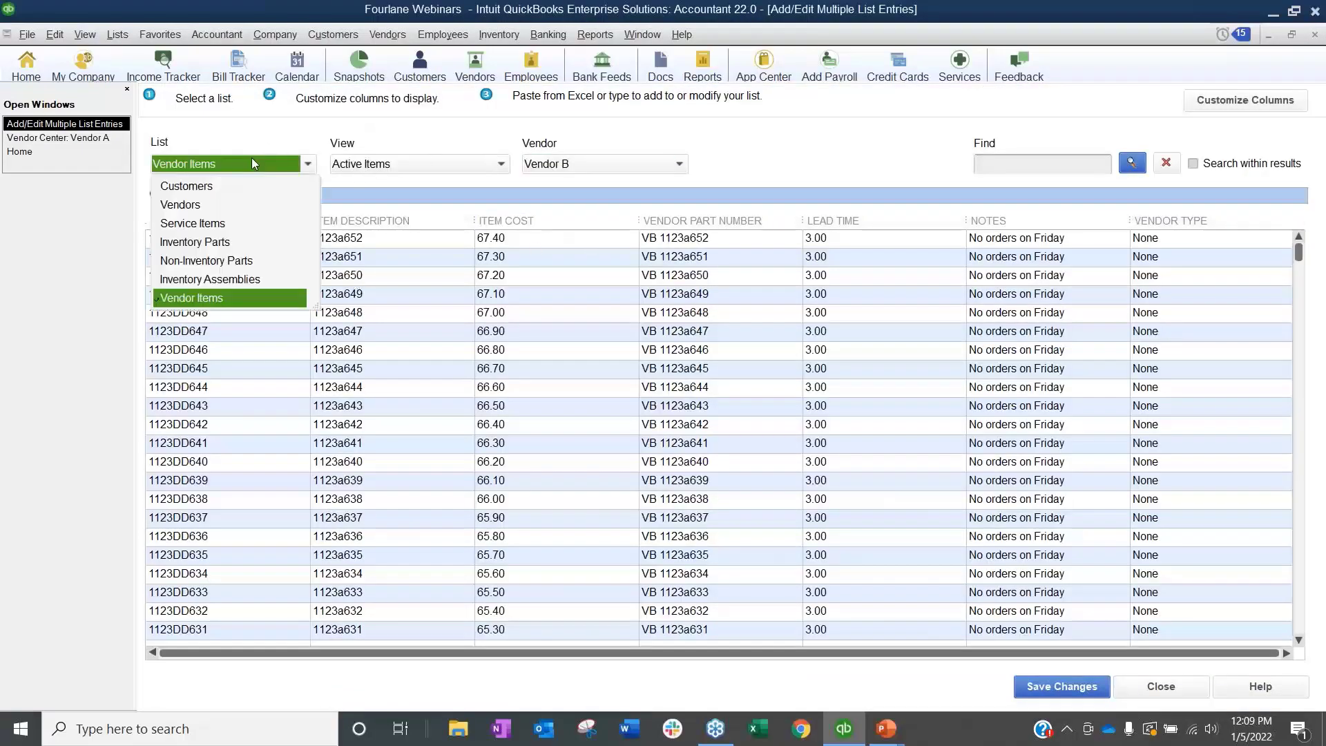
left_click(225, 297)
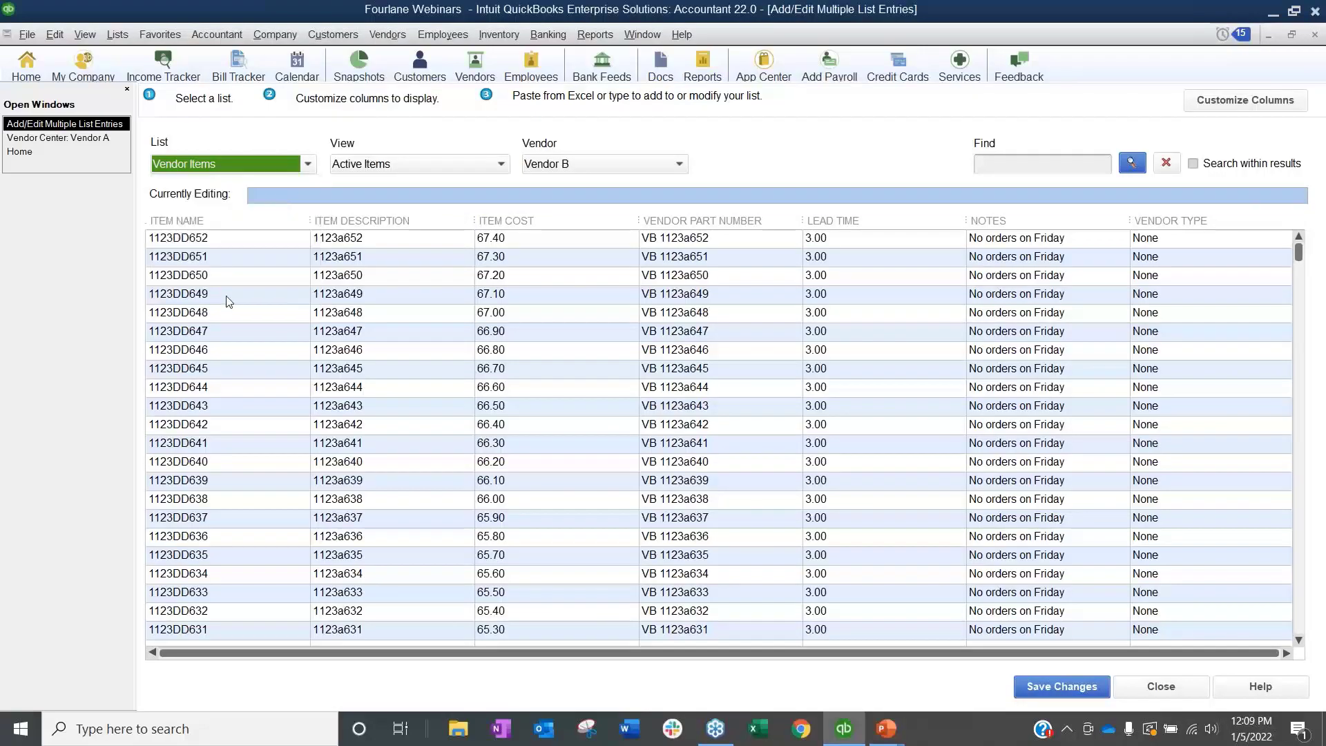
left_click(553, 172)
left_click(556, 199)
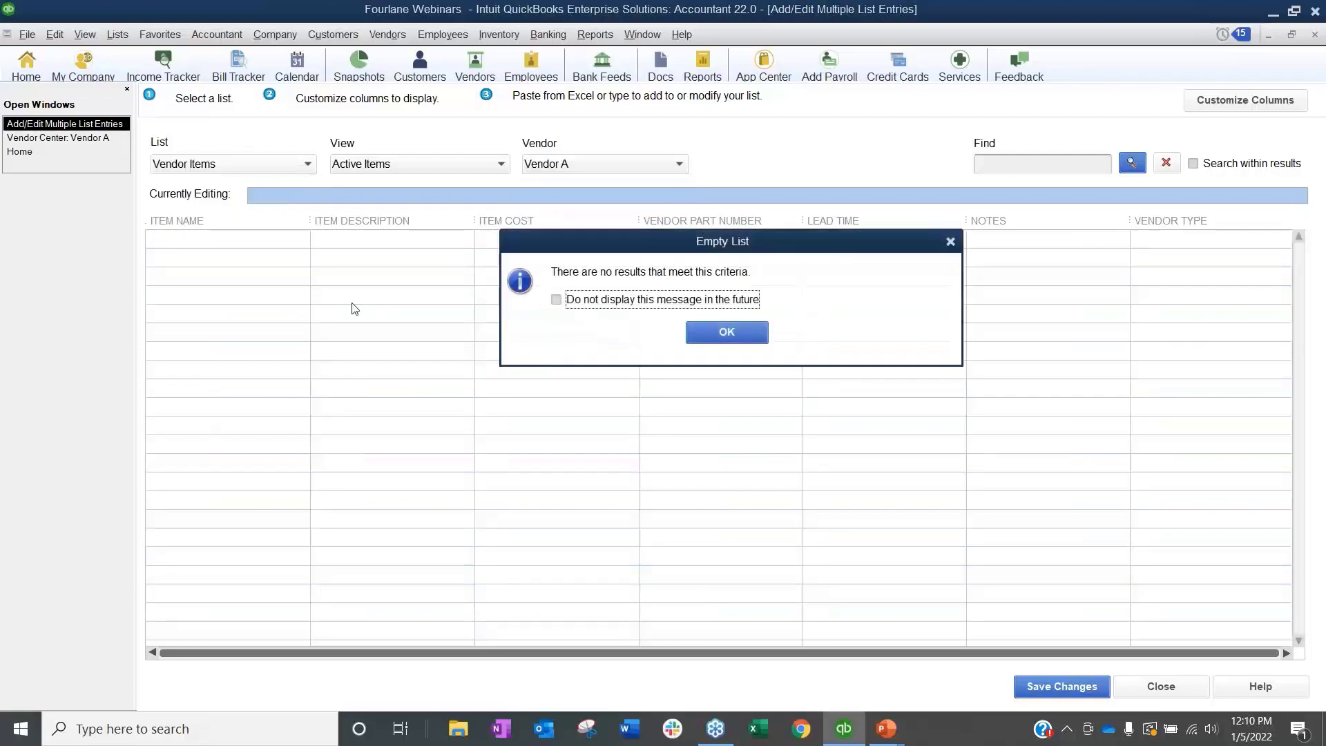
left_click(742, 337)
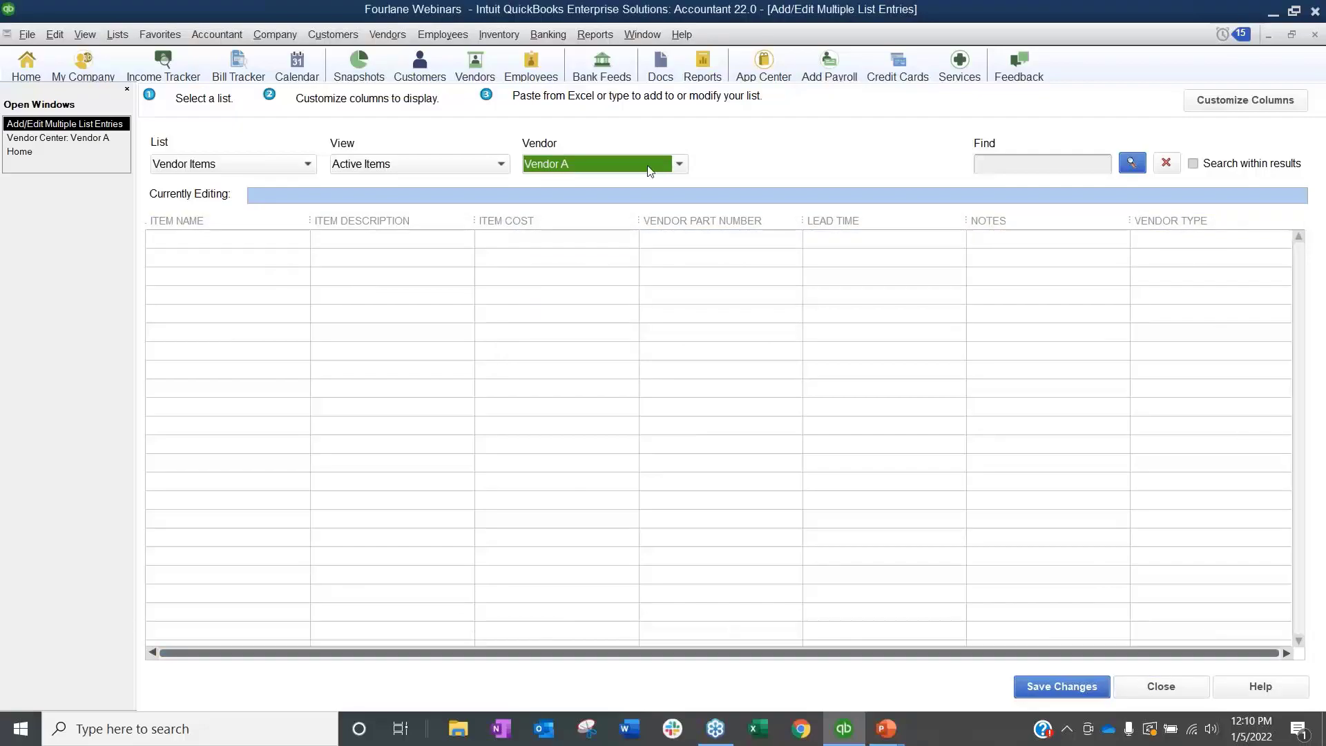
Switch the vendor items list to Vendor B and select the item name 1123DD652.
left_click(679, 164)
left_click(607, 225)
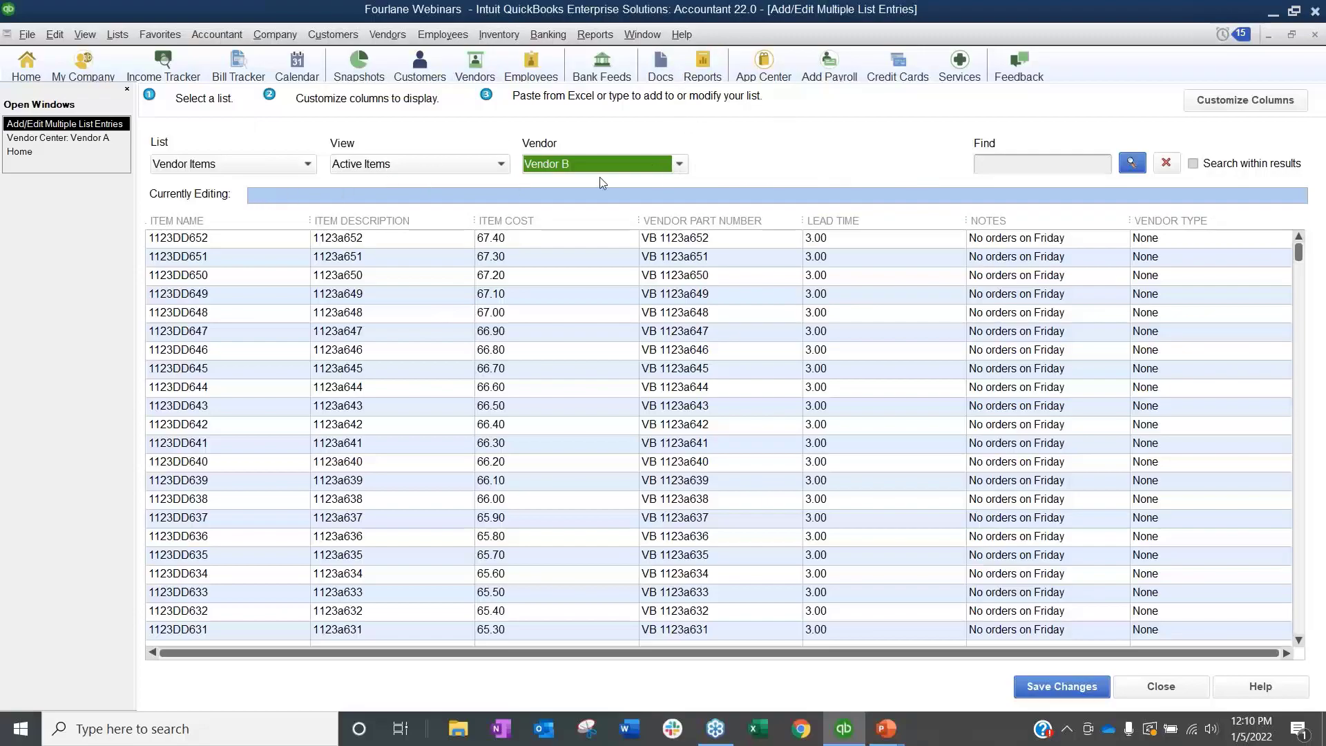
left_click(221, 242)
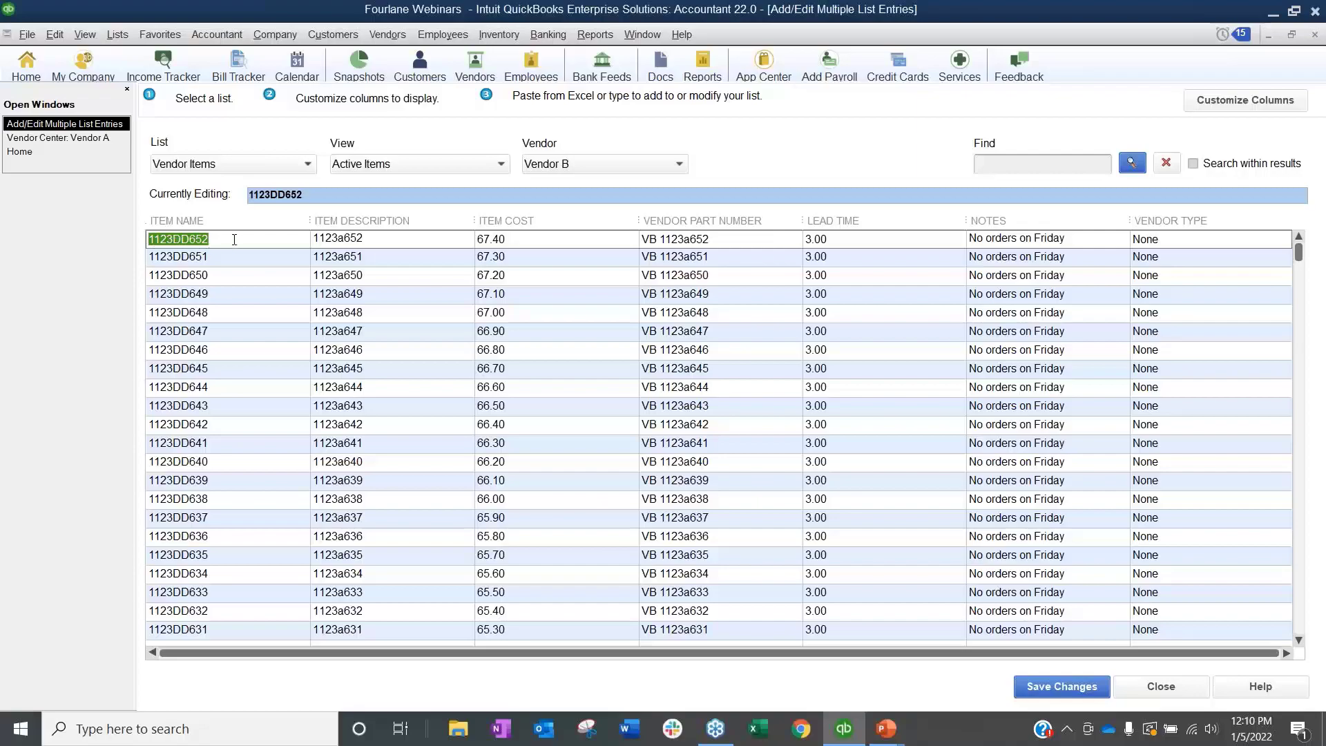
Open the Item List, search it for 650 and 652, and widen the Name column slightly.
left_click(121, 36)
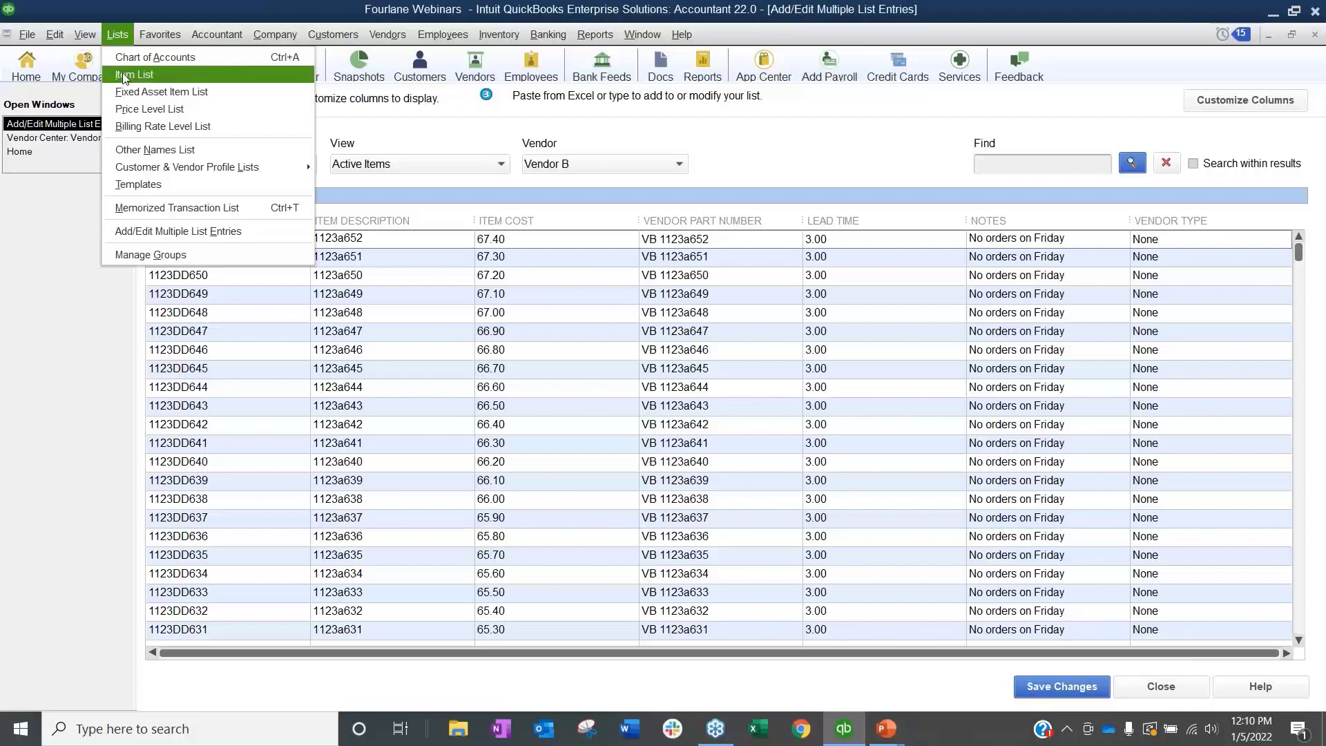
left_click(124, 76)
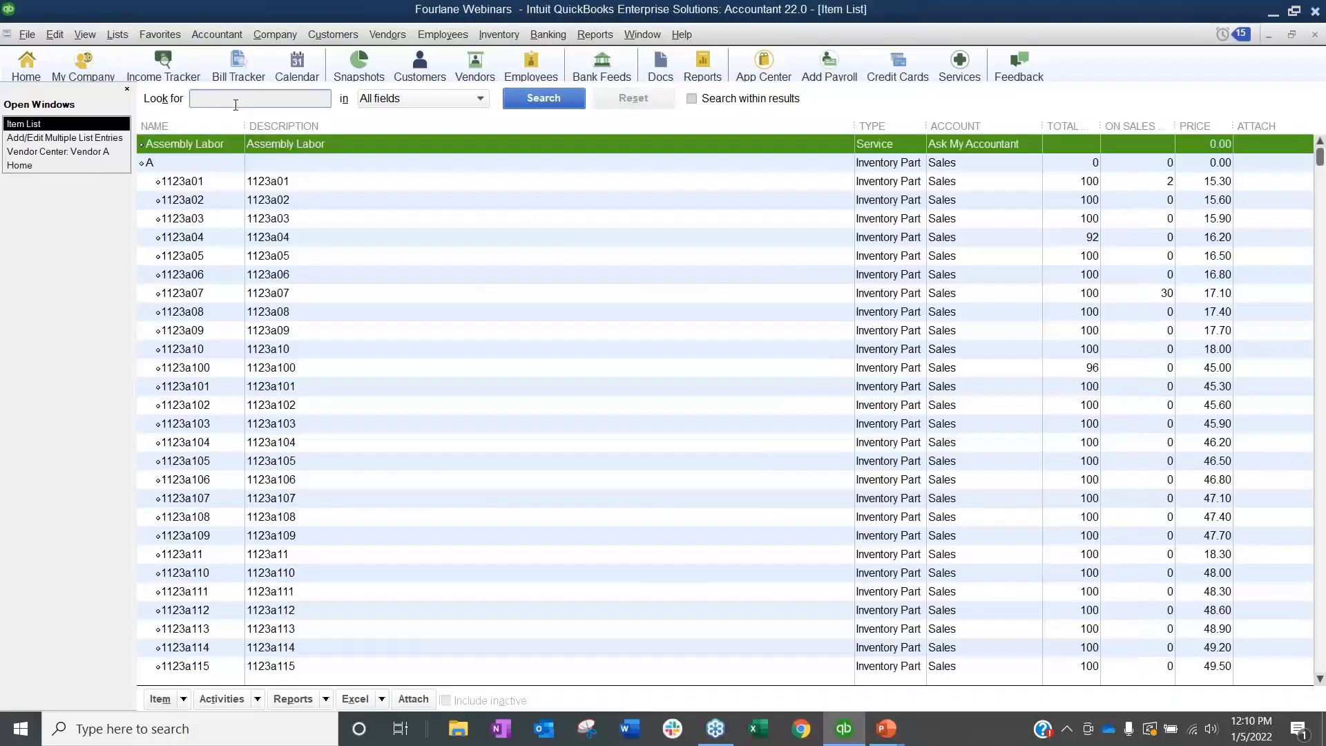
type("650")
key("Return")
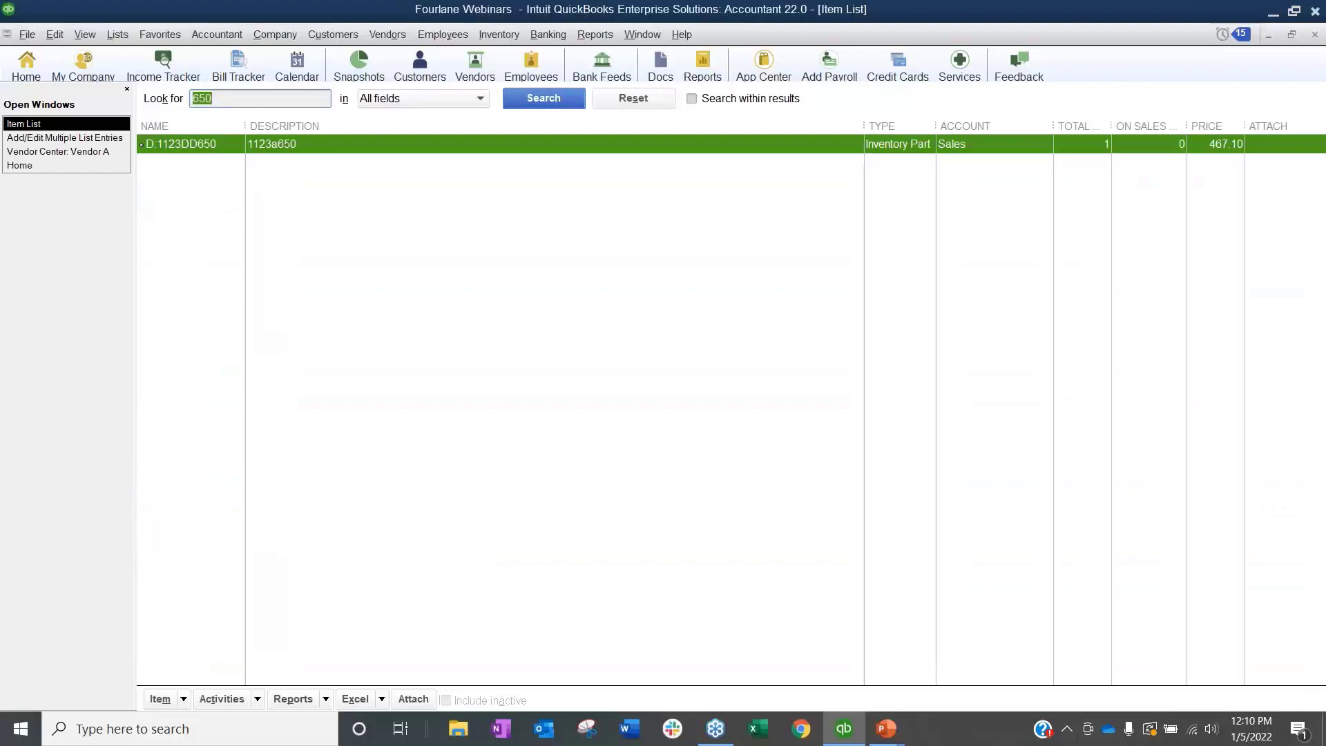
key("End")
key("BackSpace")
type("2")
key("Return")
left_click_drag(246, 127, 268, 126)
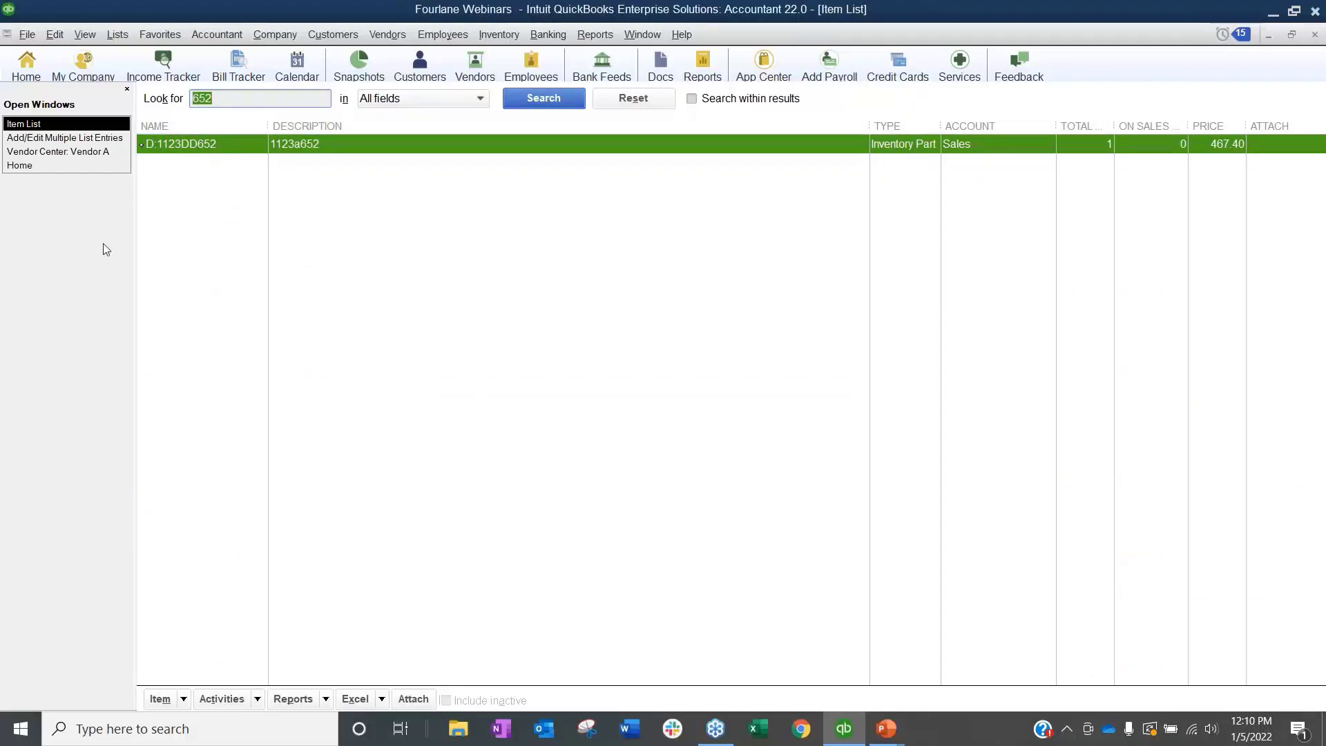
Open item 1123DD652 for editing and check its parent item and item name.
double_click(153, 148)
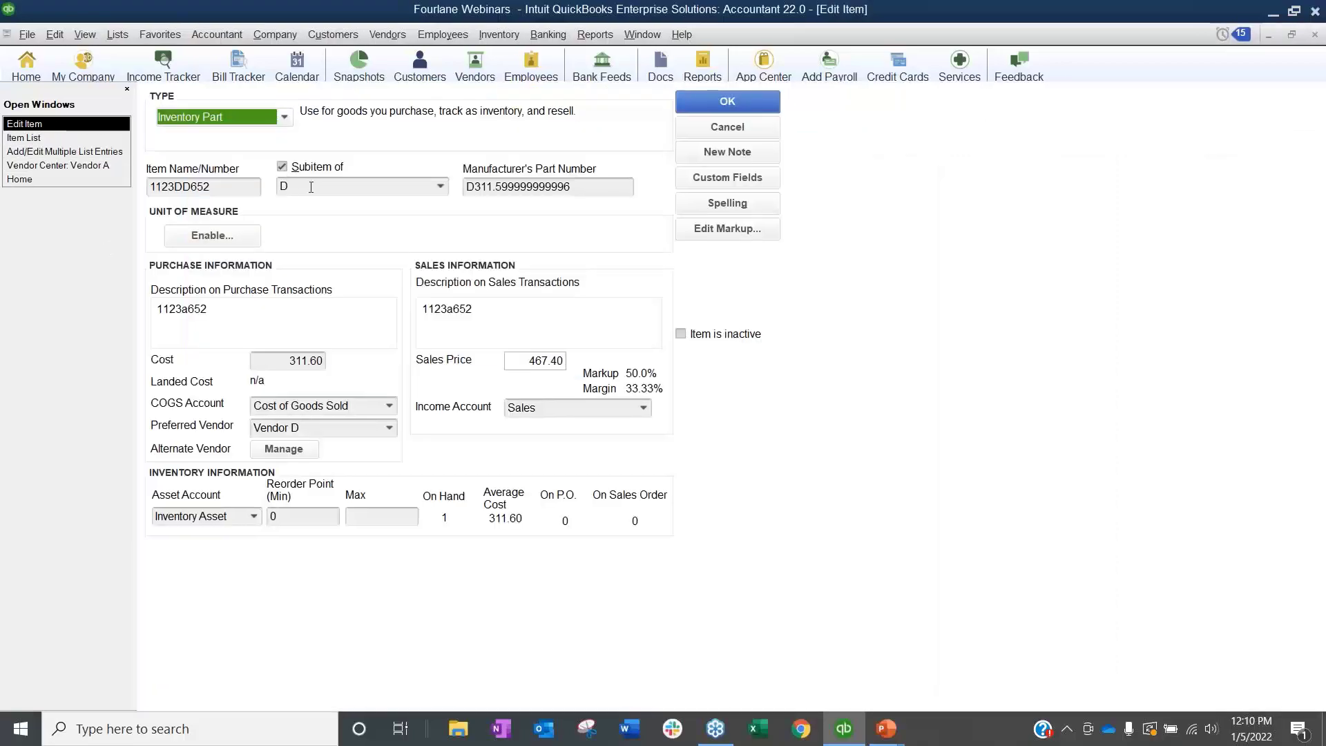
left_click(285, 185)
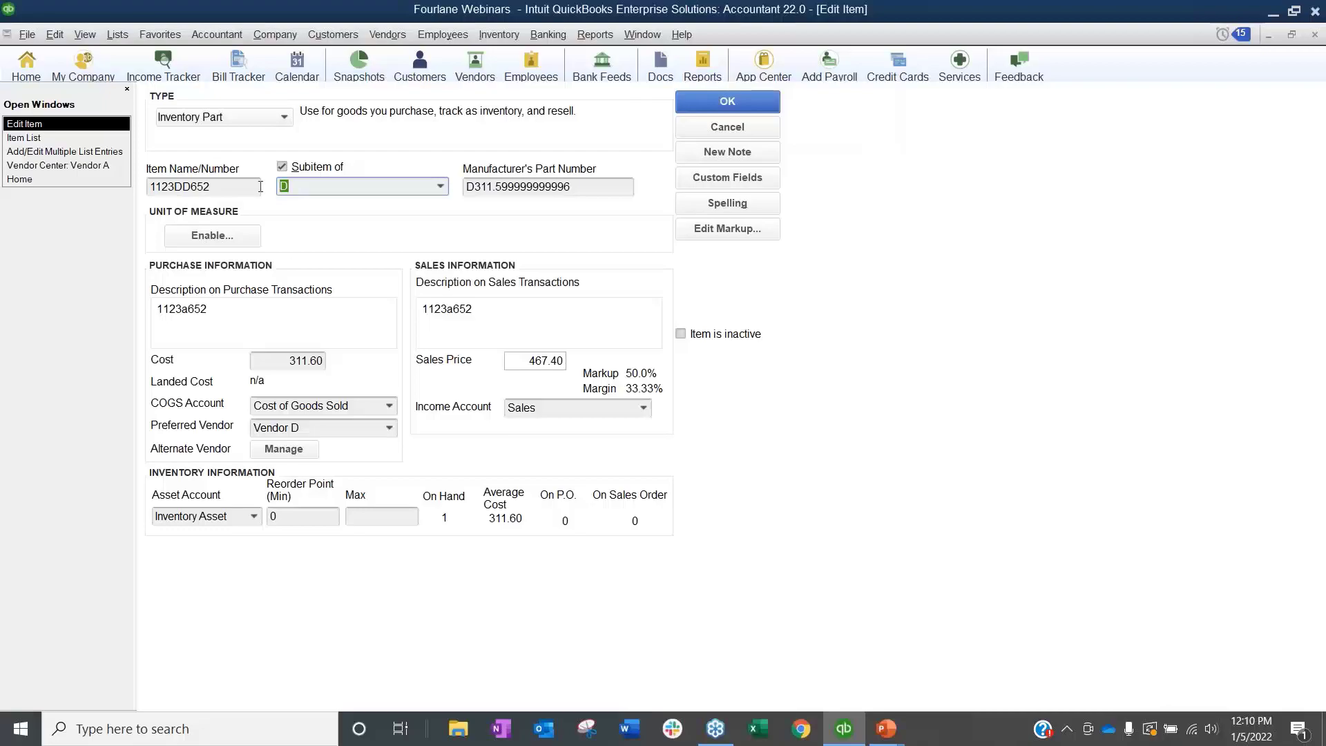
left_click_drag(150, 186, 212, 190)
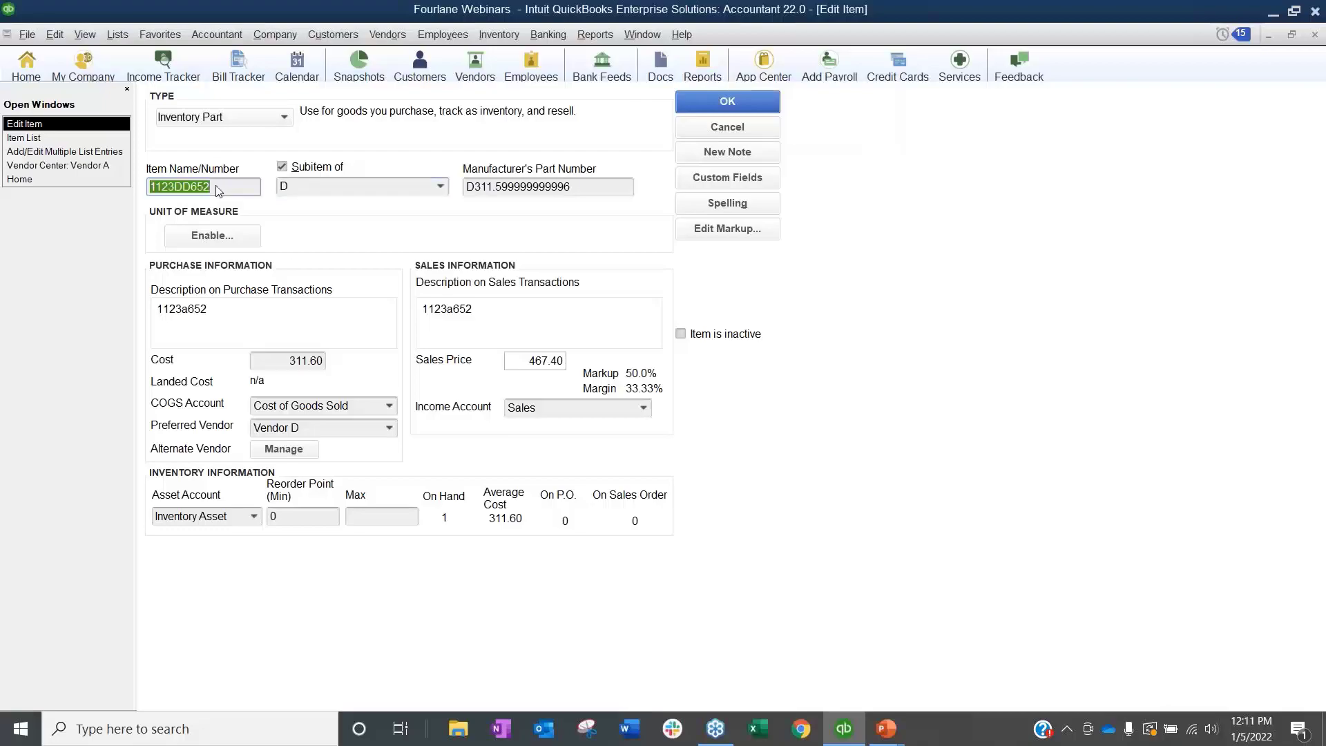
In Vendor B's multiple list entries, change item 1123DD652's note to "No orders on Thurs or Friday" and try to save the changes.
left_click(86, 152)
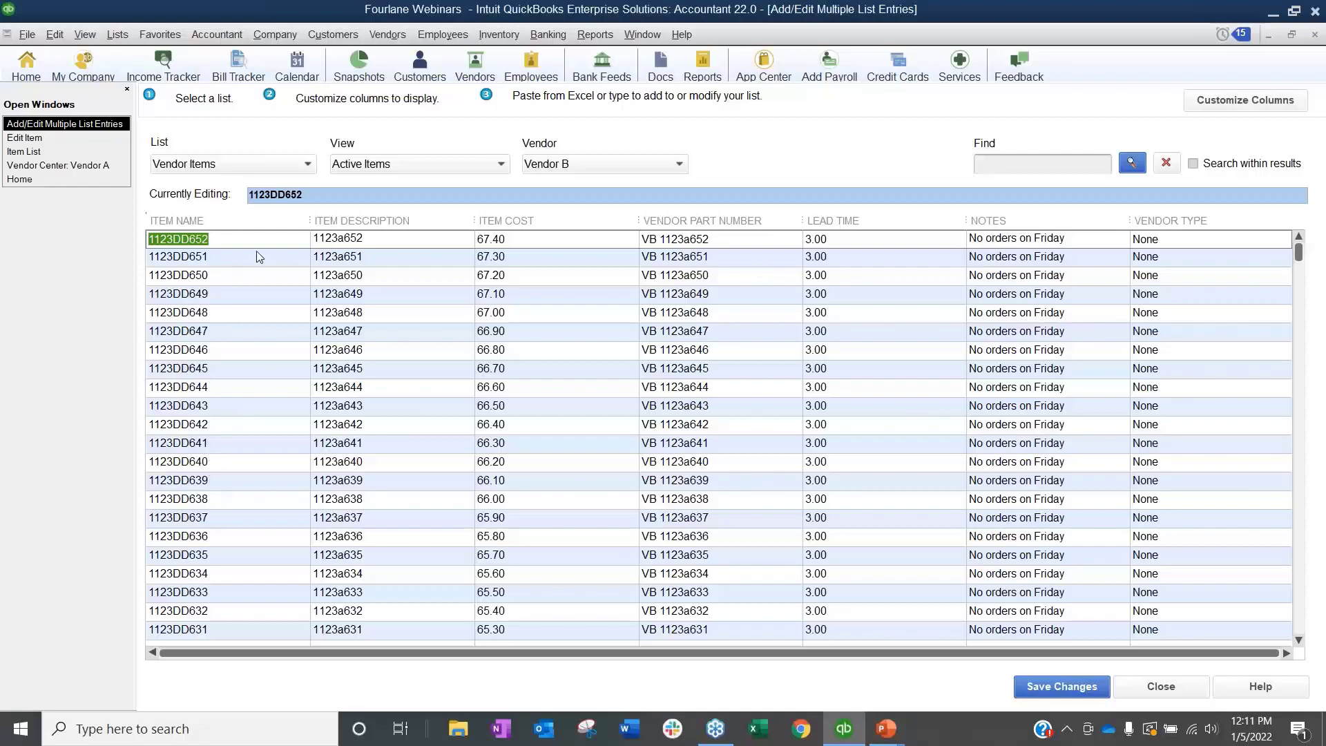
left_click_drag(149, 239, 239, 239)
left_click(540, 240)
double_click(544, 235)
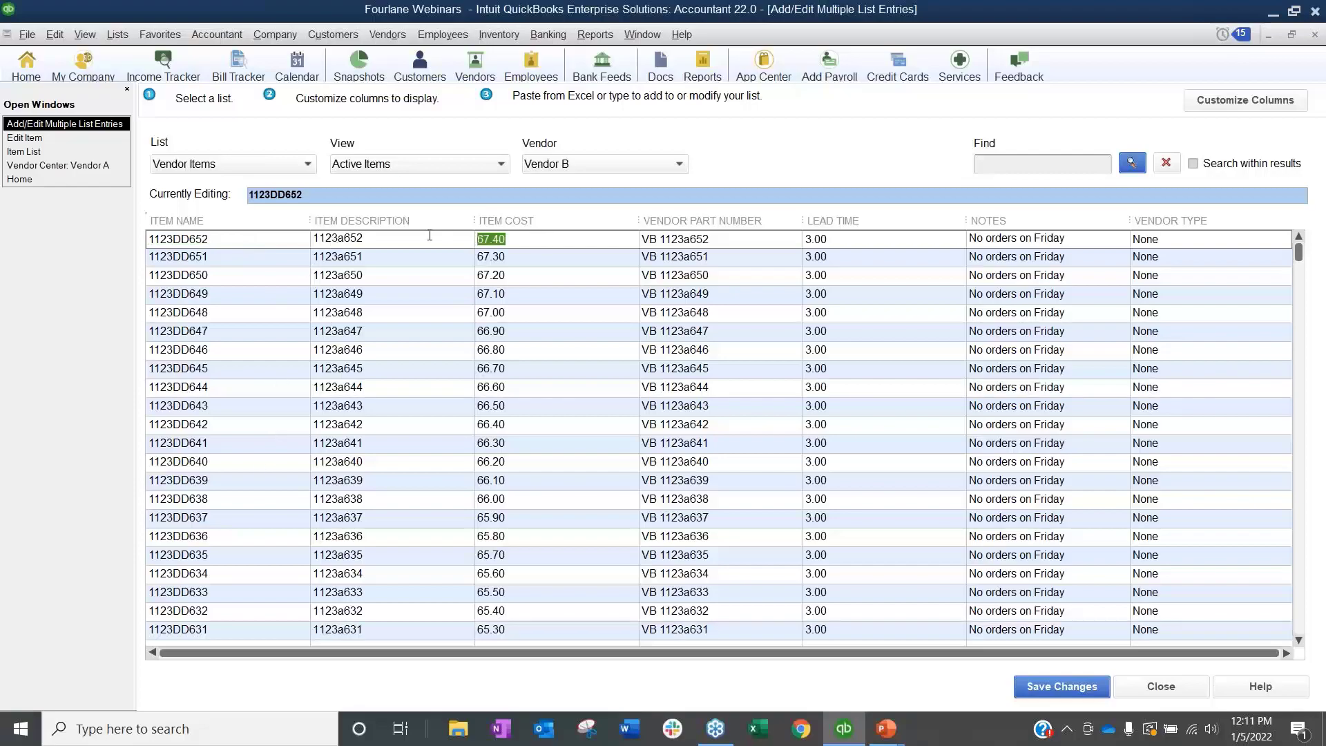
left_click(1007, 240)
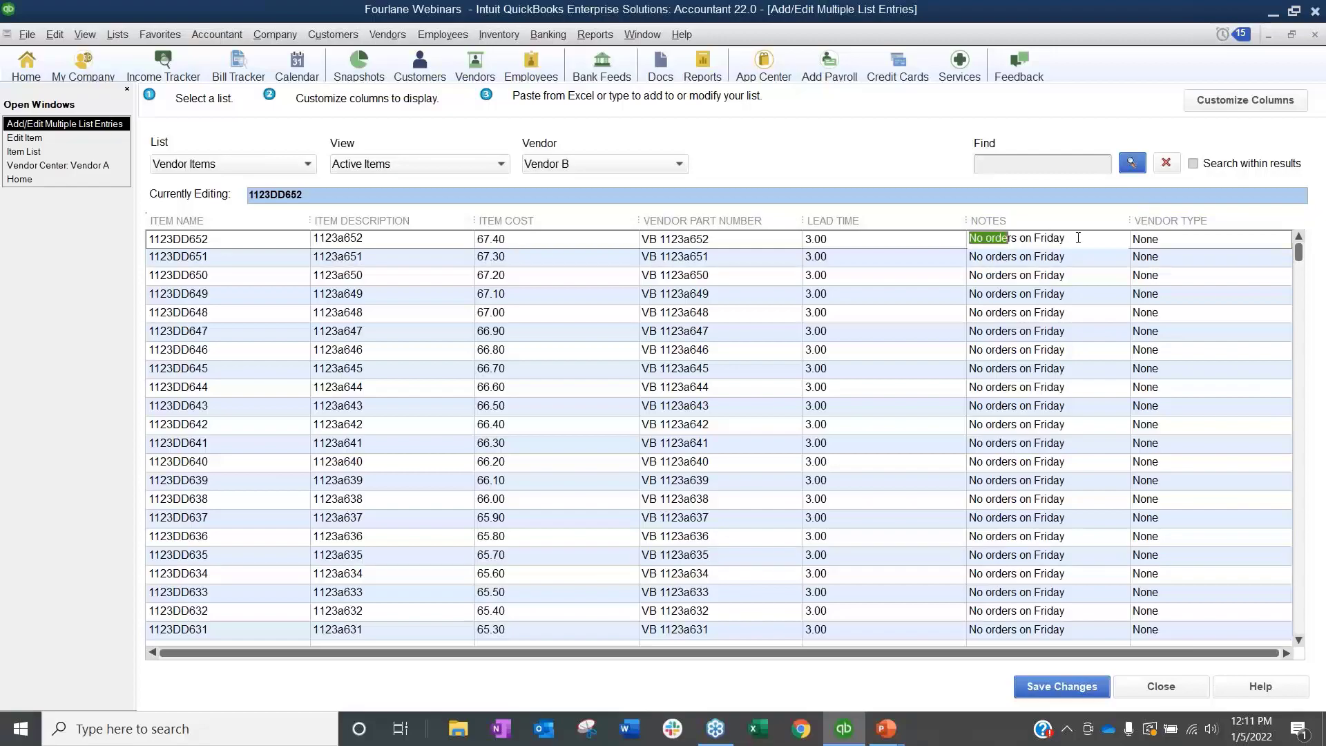
type("No o")
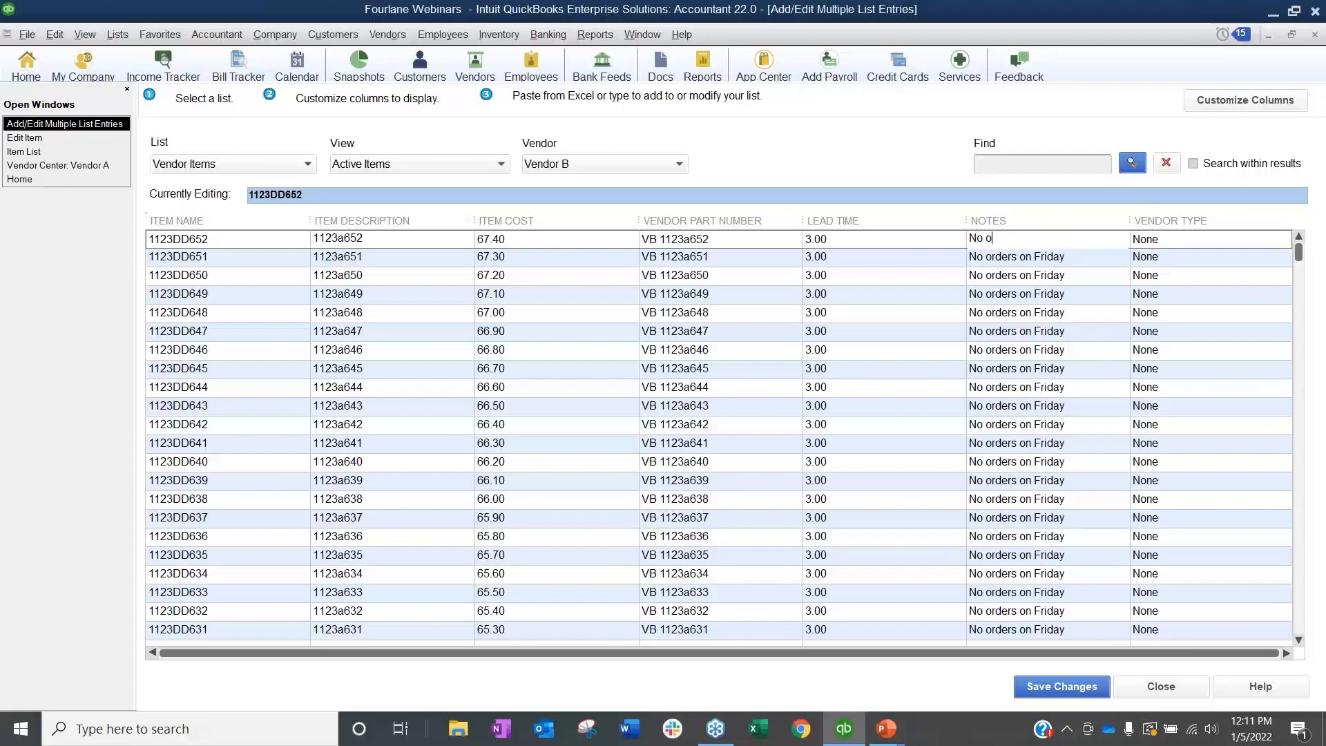
type("tders on Thurs or Friday")
left_click(1041, 256)
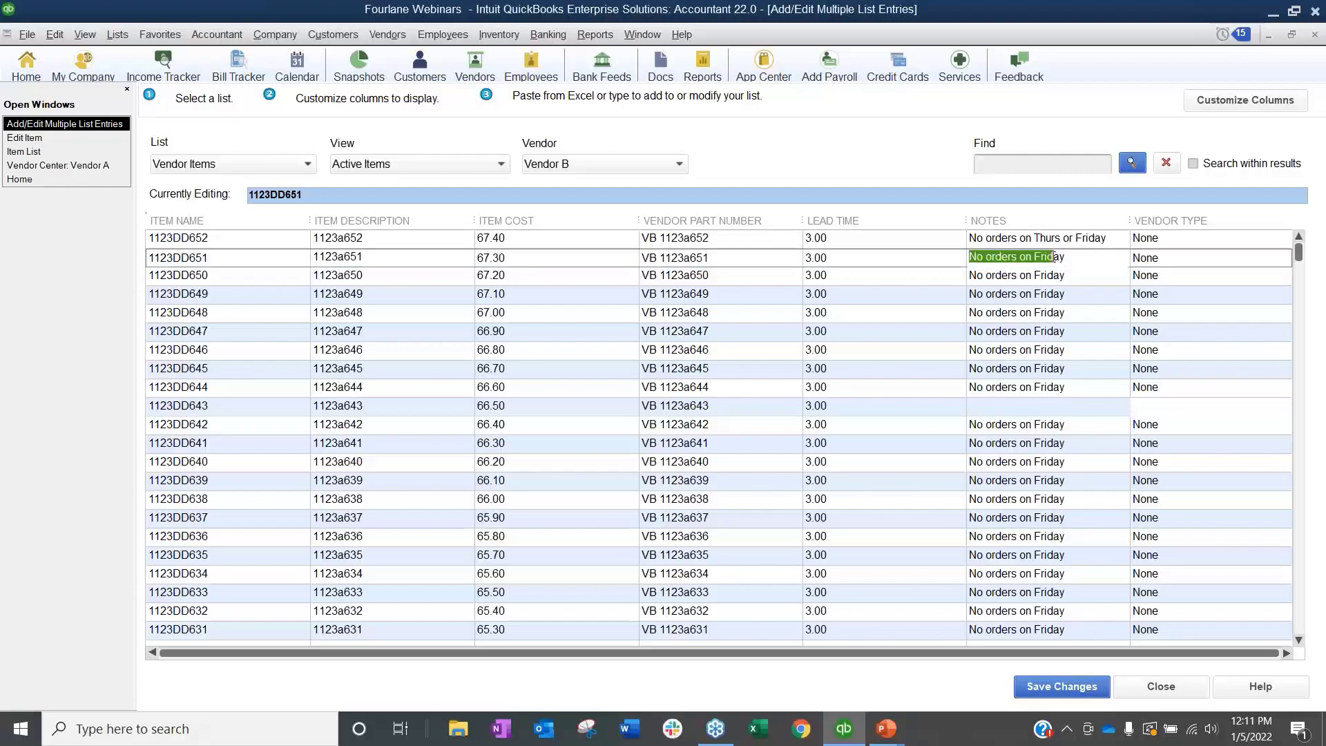
left_click(1071, 688)
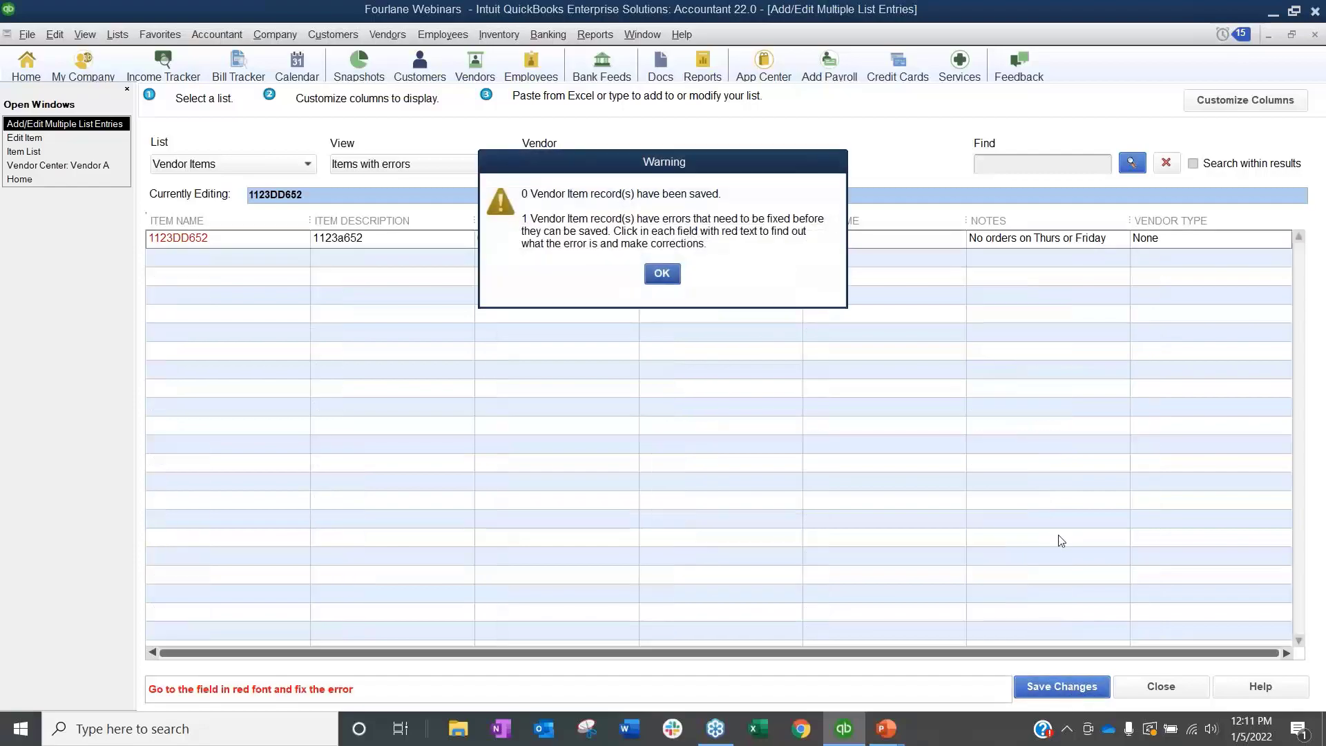
left_click(661, 273)
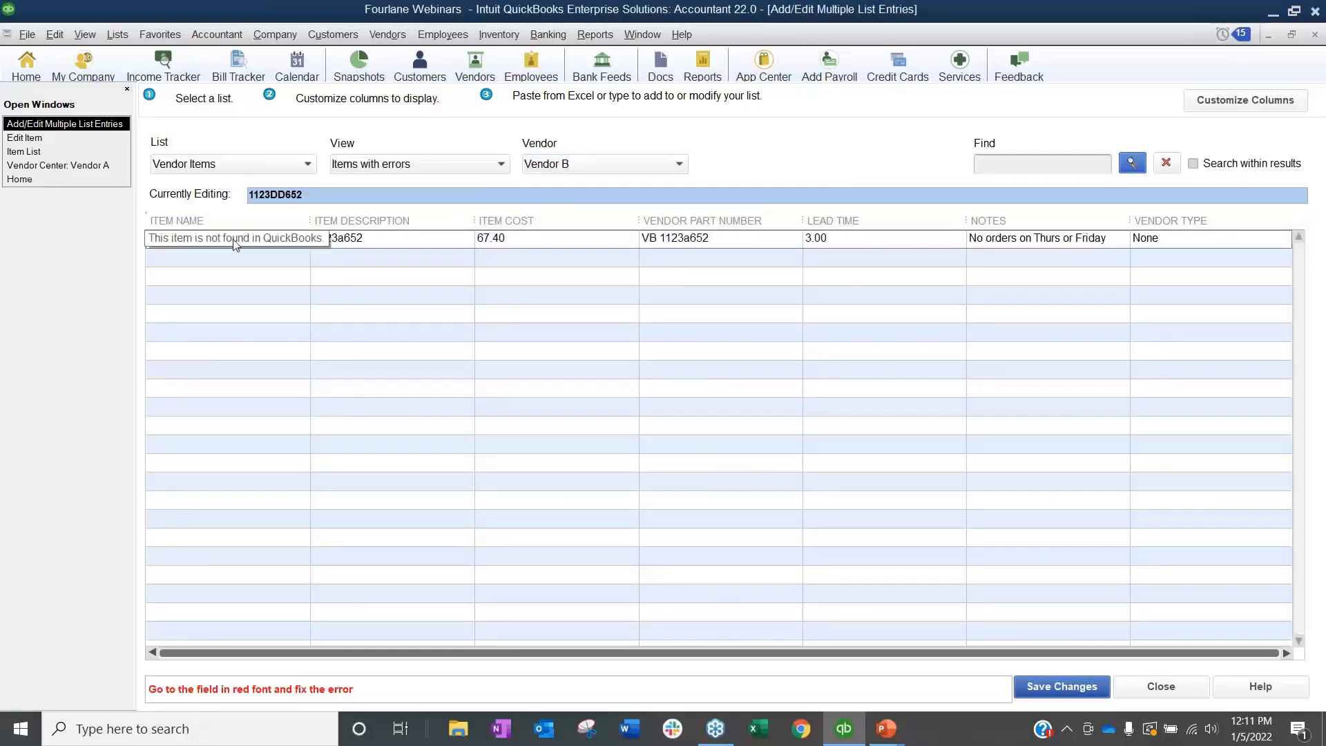
Add the parent prefix so the item name reads D:1123DD652, and save the vendor item record.
left_click(201, 240)
left_click(152, 239)
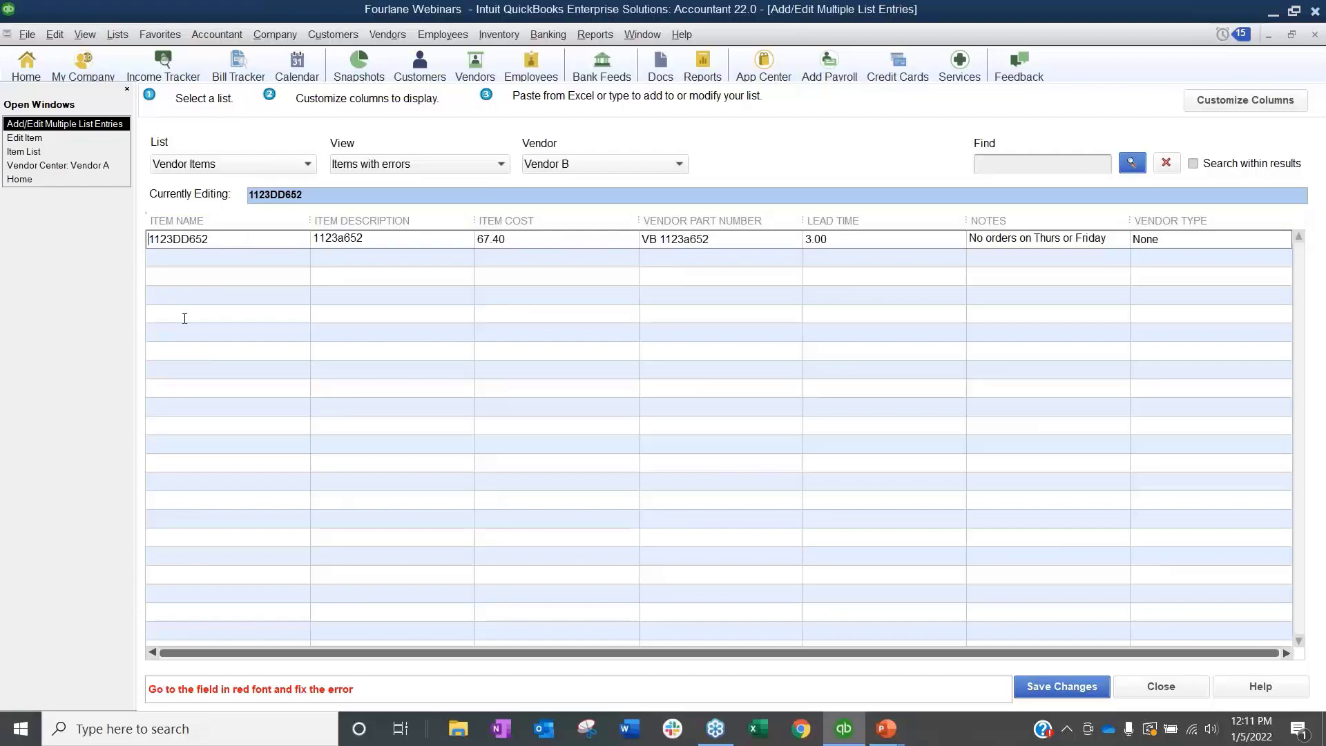
type("D:")
left_click(1053, 240)
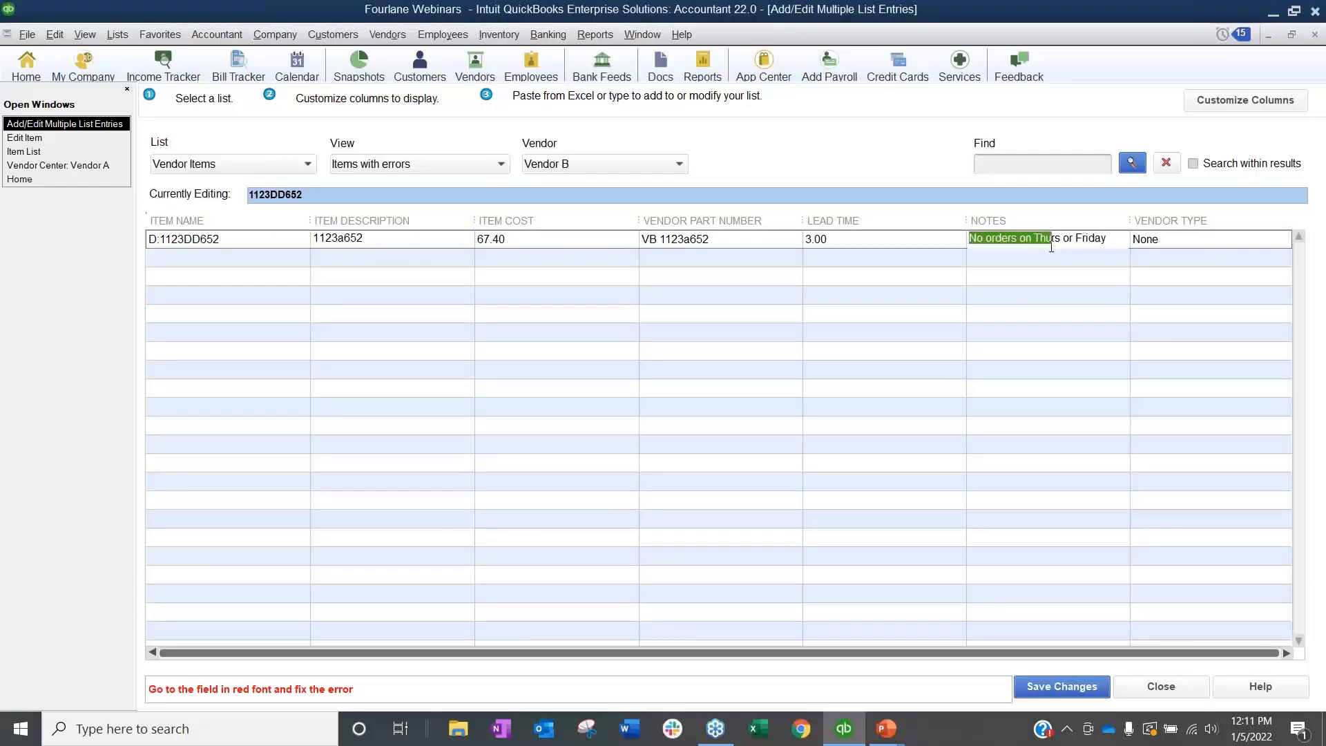
left_click(1057, 687)
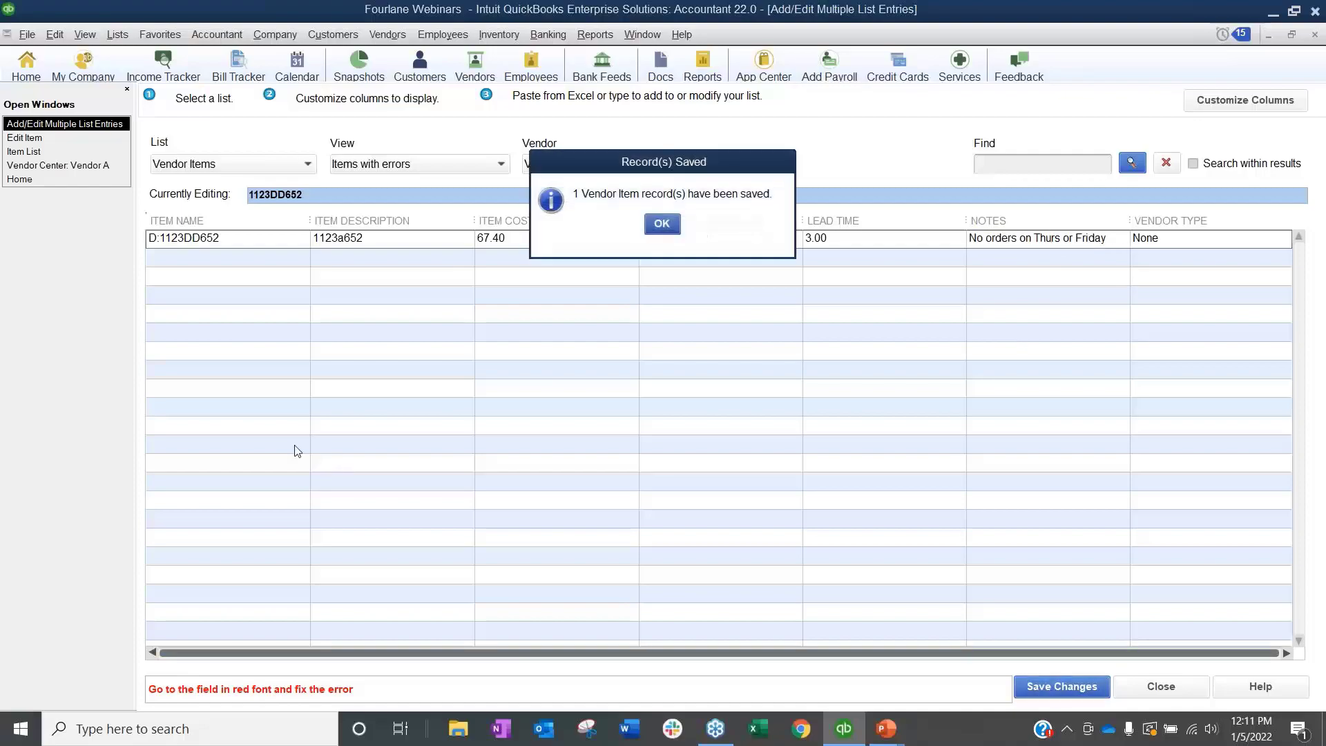
left_click(659, 225)
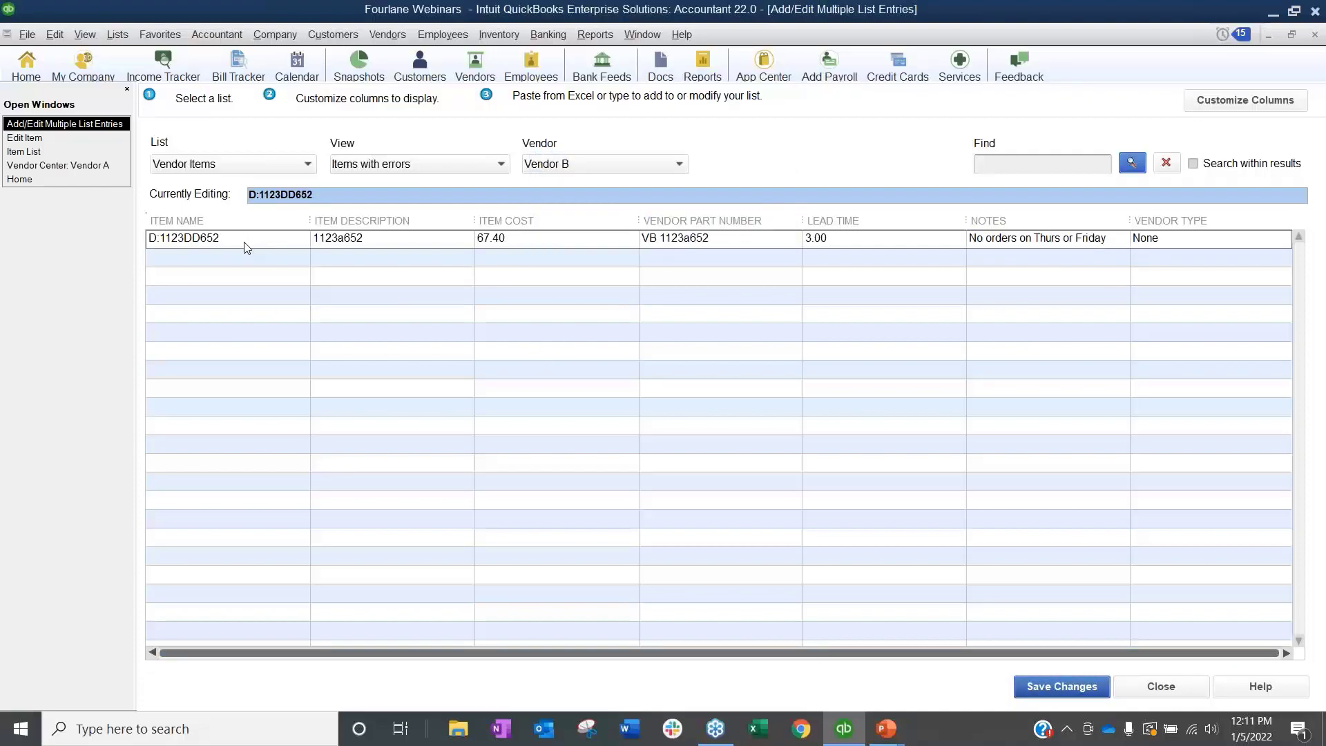
Set the view to All Items for Vendor B and review the item names and vendor types.
left_click(616, 164)
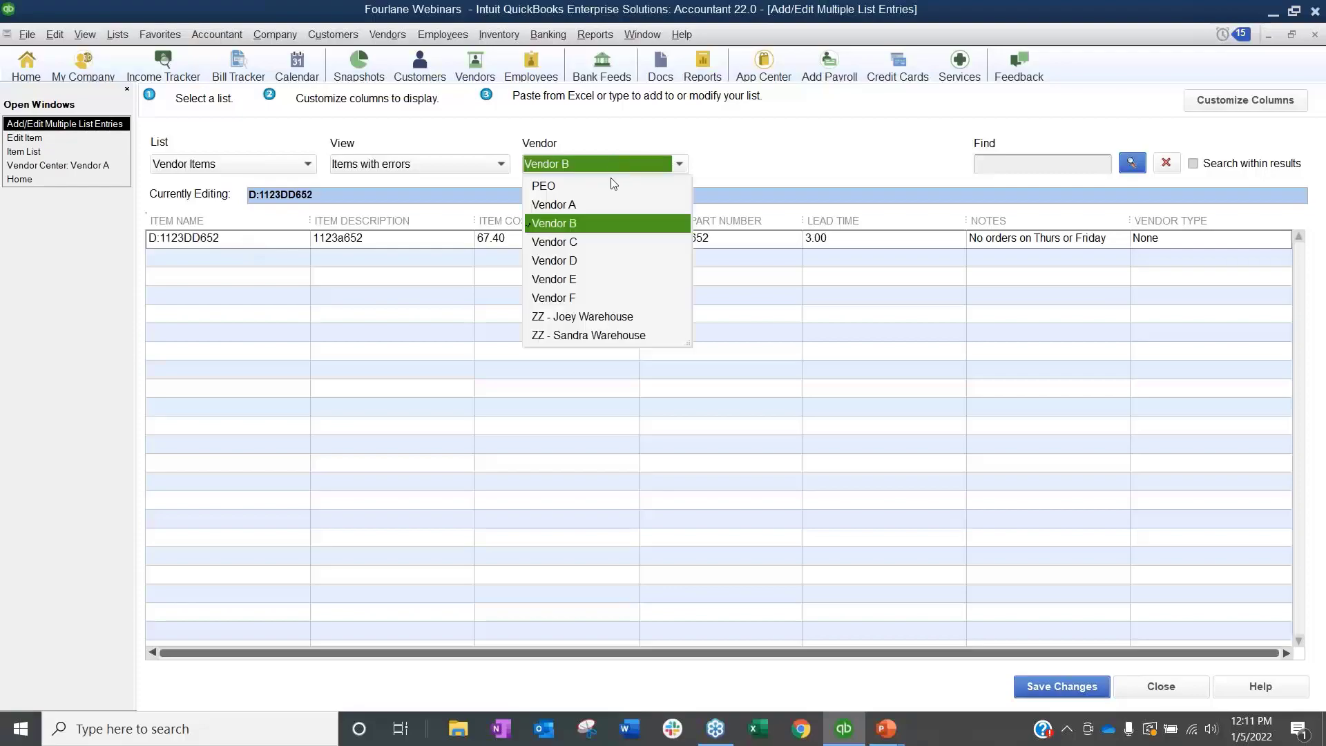
left_click(605, 230)
left_click(403, 163)
left_click(411, 184)
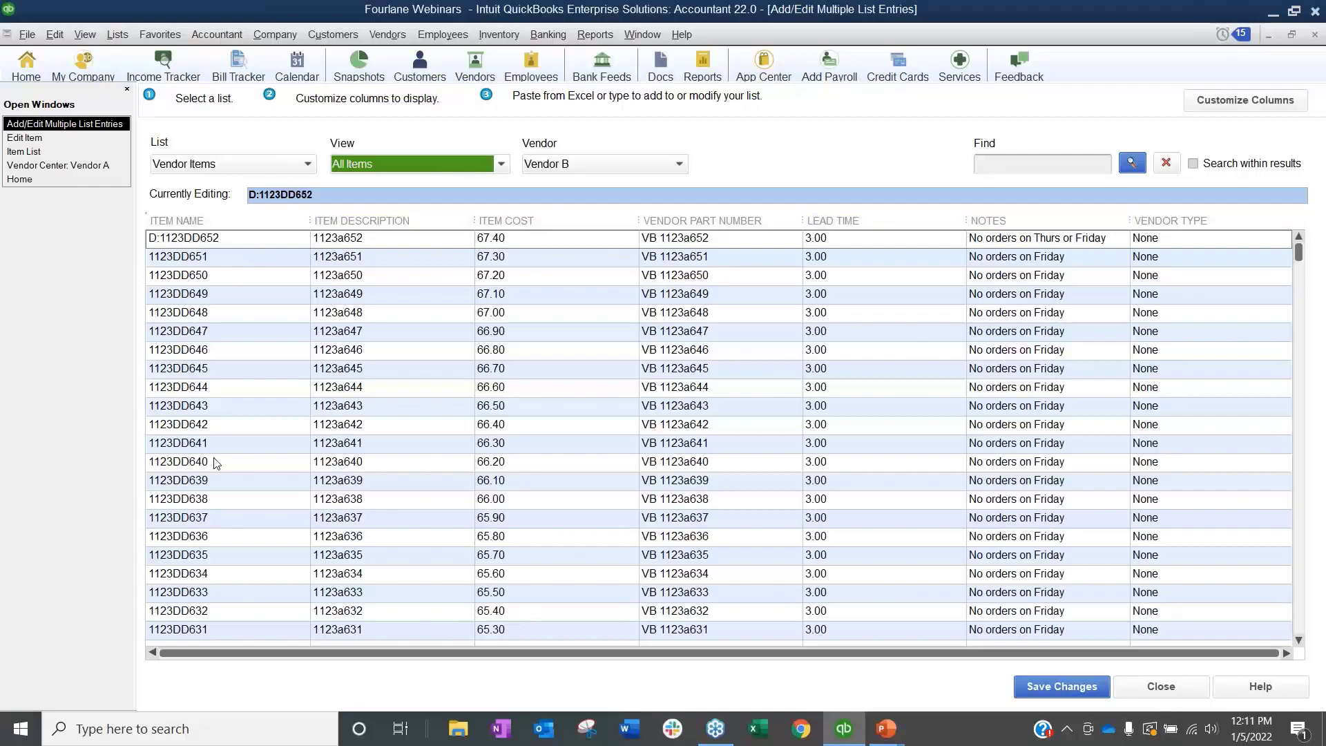
left_click(1225, 370)
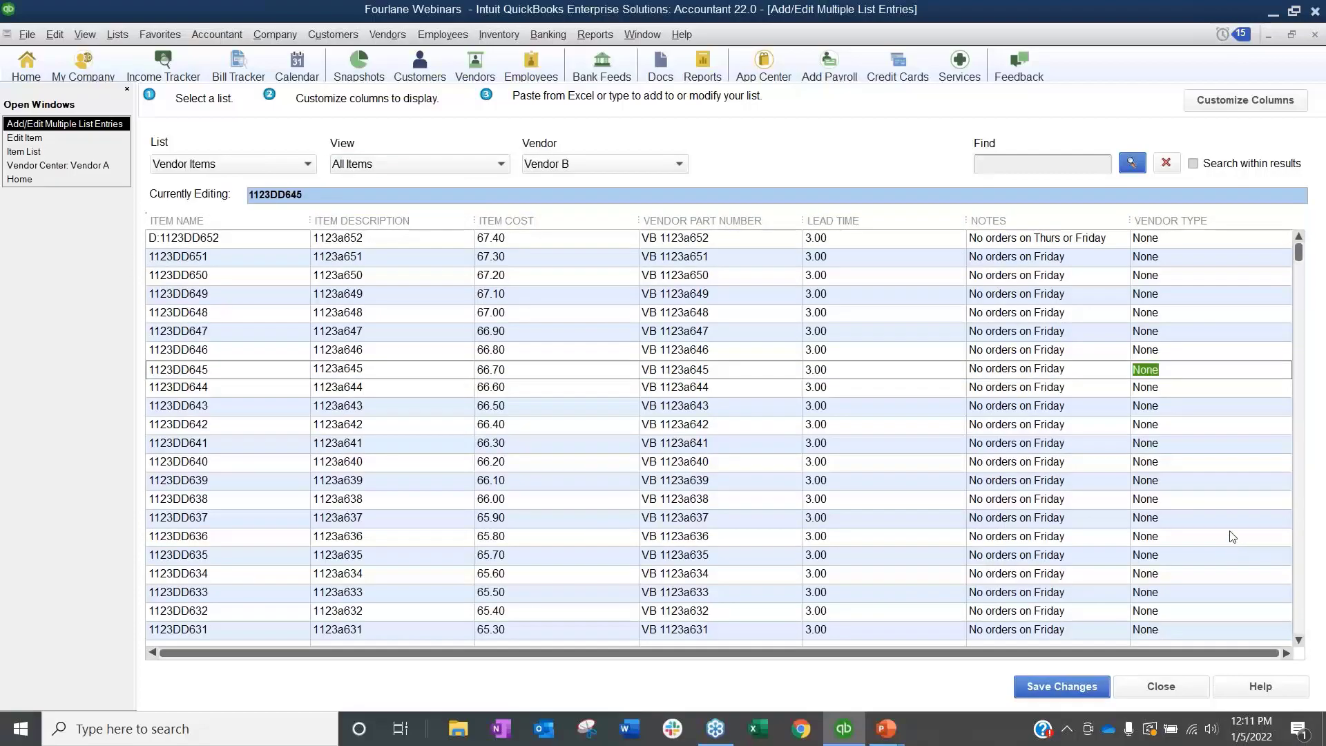
left_click(301, 350)
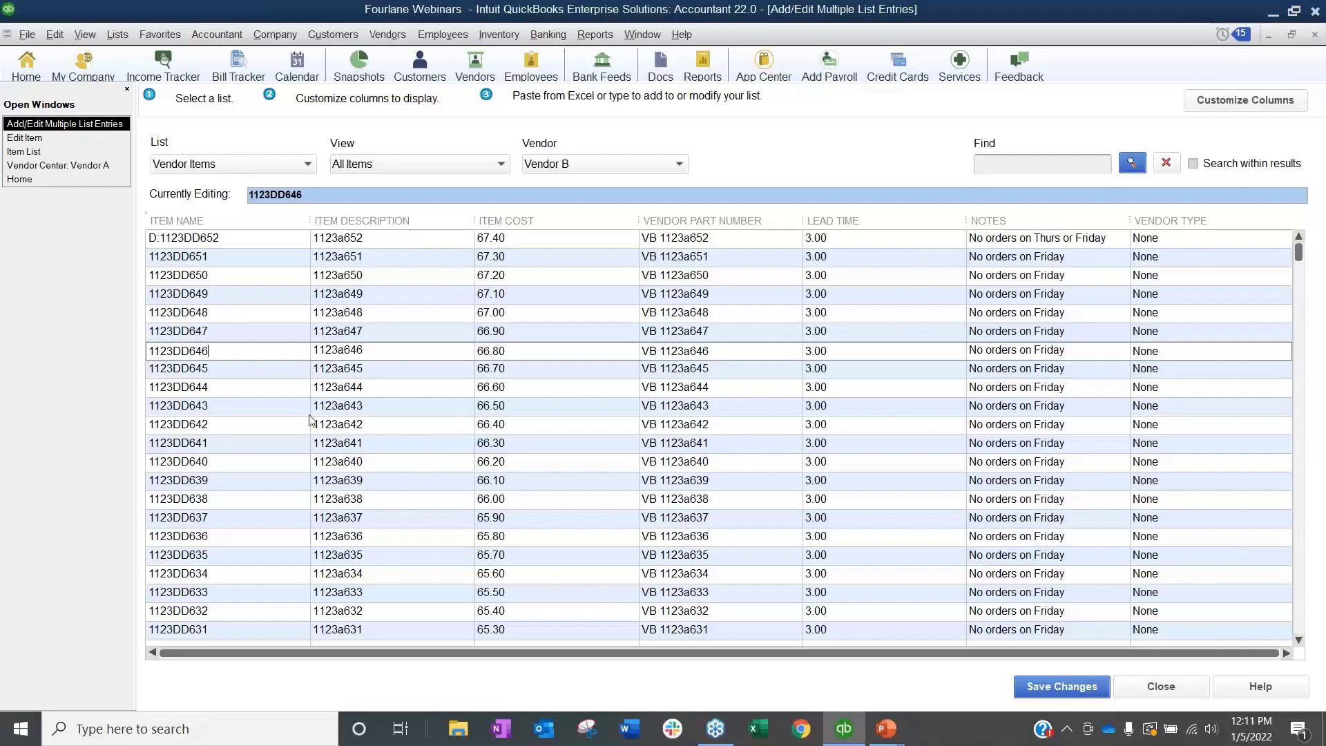
Return to the Item List and reset the search so that every item is listed.
left_click(60, 151)
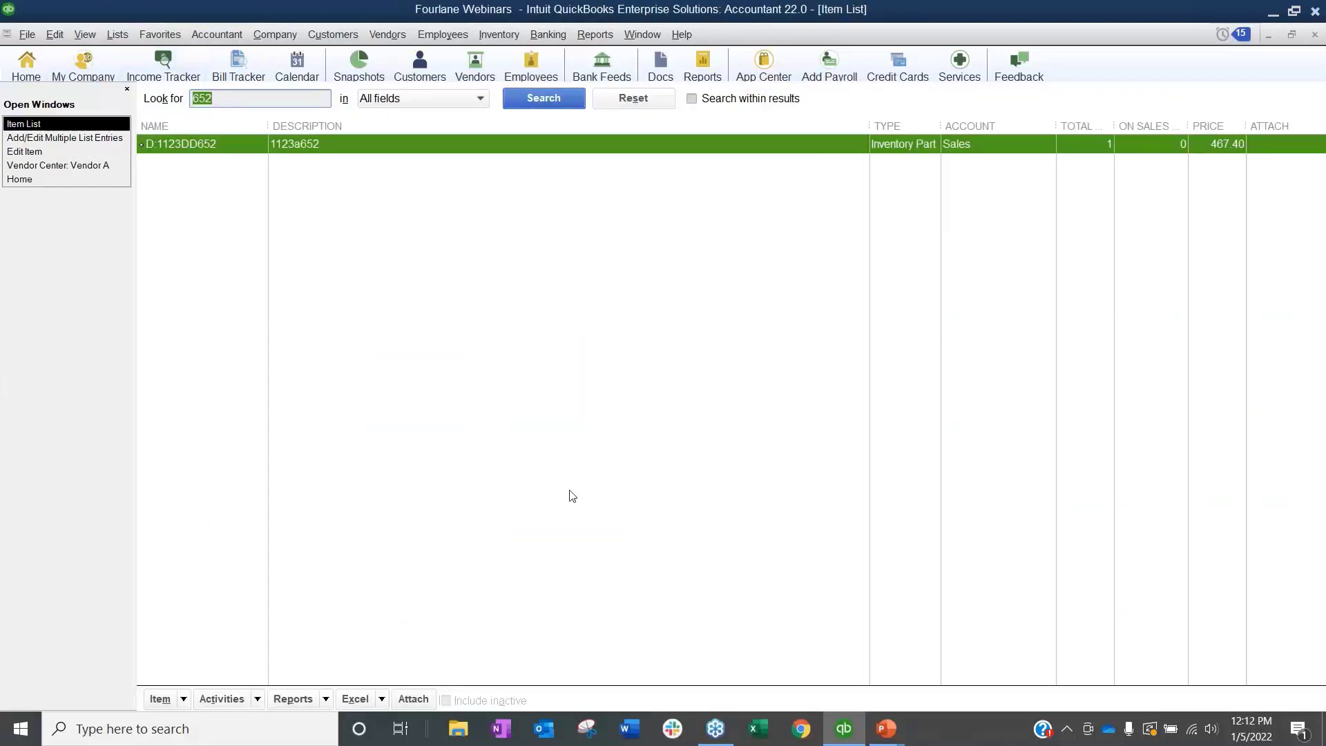
left_click(331, 374)
left_click(618, 106)
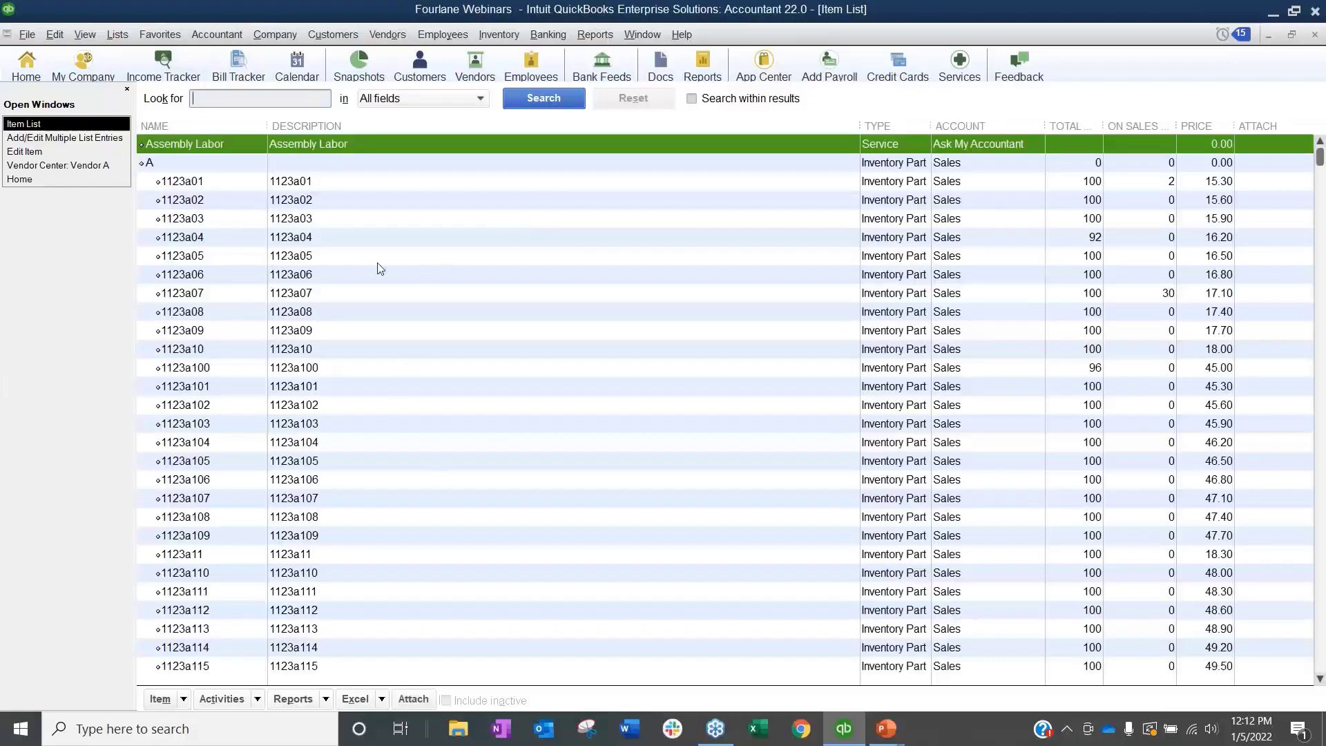
left_click(420, 543)
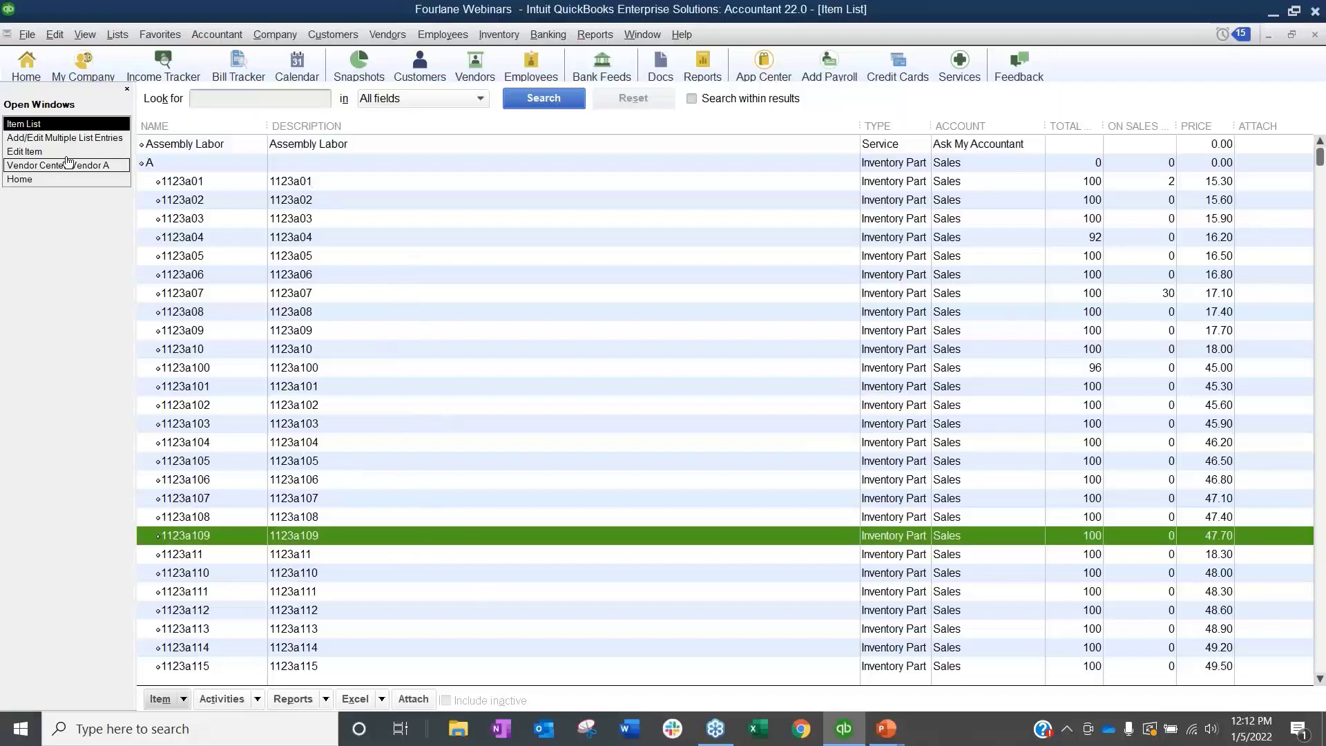
Export all items from the Item List to a new worksheet in a new workbook, and maximize the exported workbook.
left_click(382, 699)
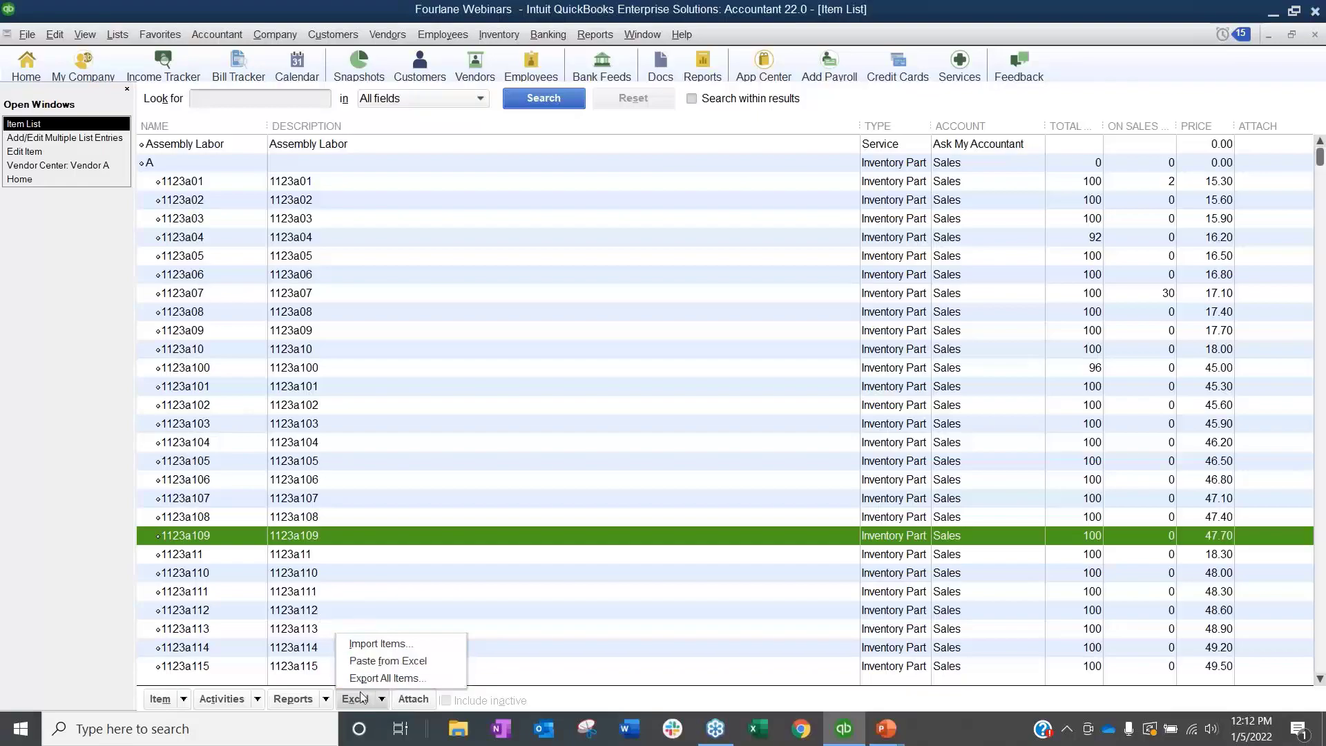
left_click(377, 678)
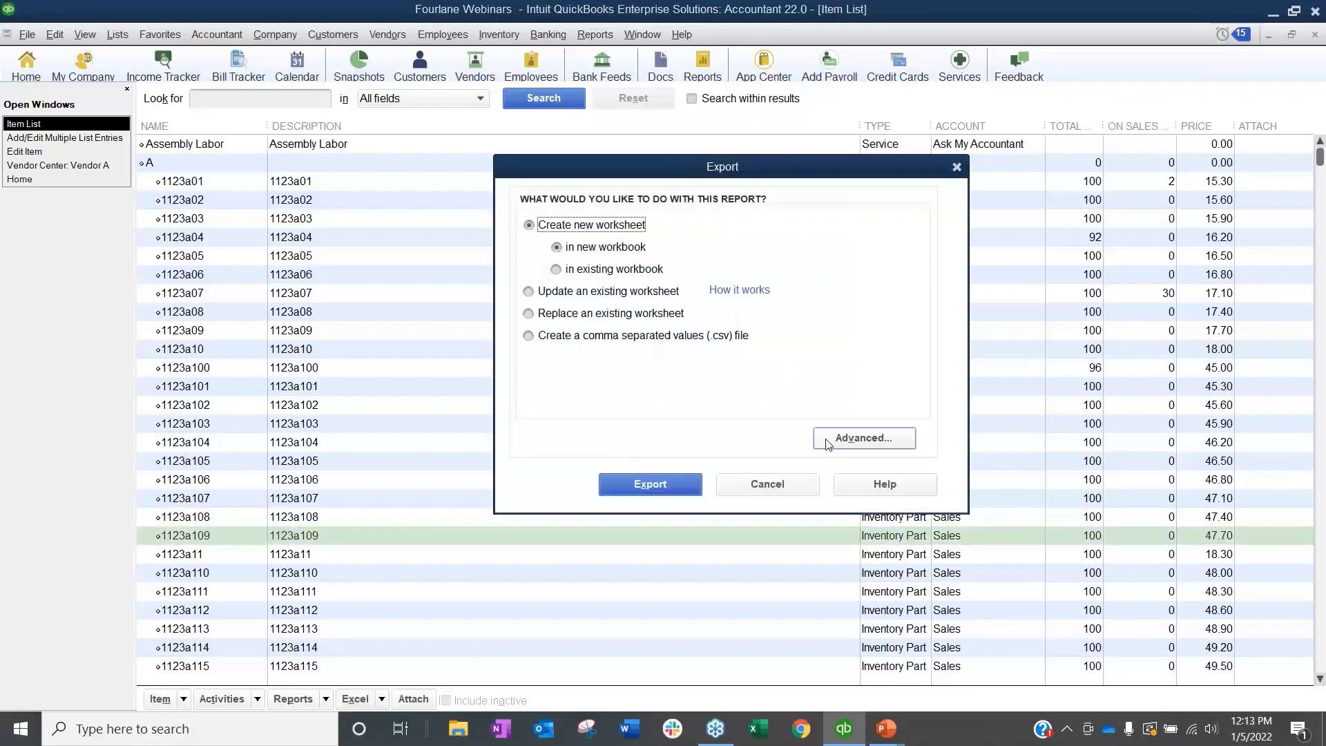
left_click(667, 487)
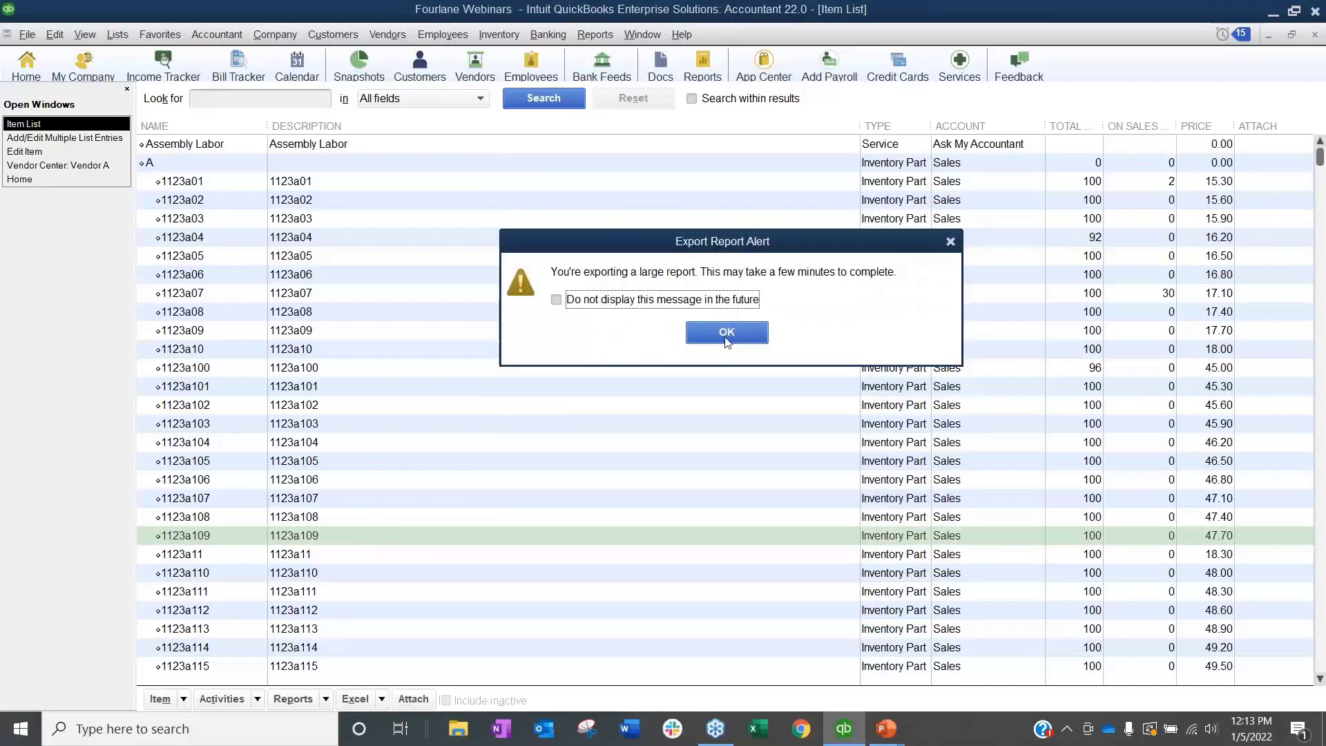
left_click(726, 333)
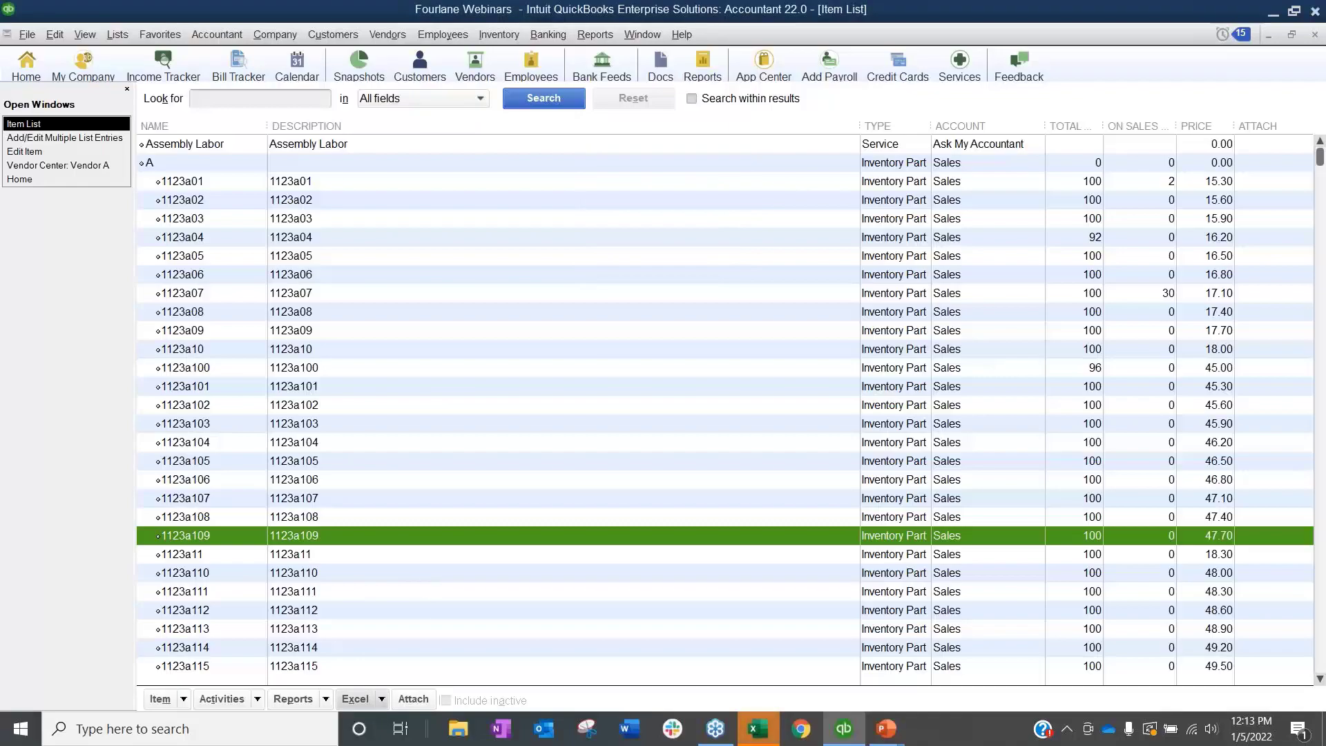
left_click_drag(1325, 83, 424, 22)
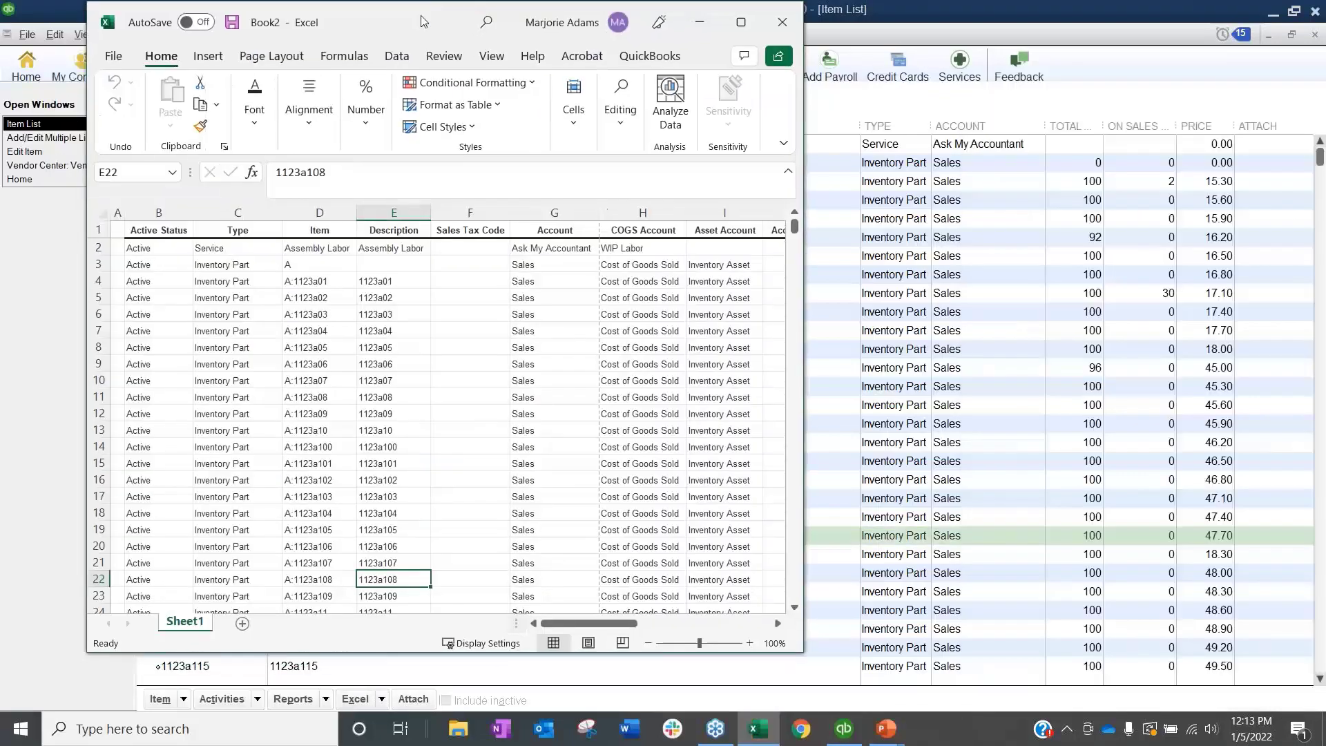
double_click(426, 21)
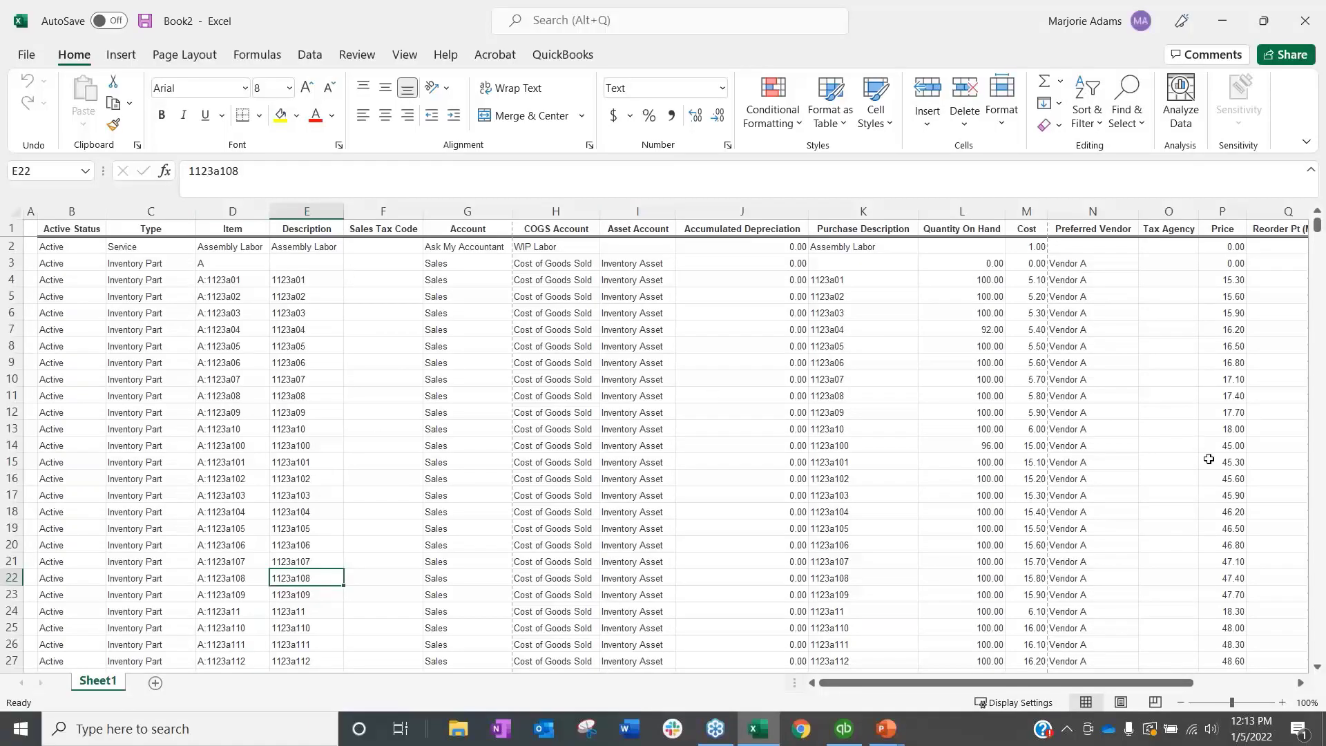
Delete the blank, Active Status and Type columns so the worksheet starts with the Item column.
left_click_drag(145, 211, 28, 210)
right_click(41, 211)
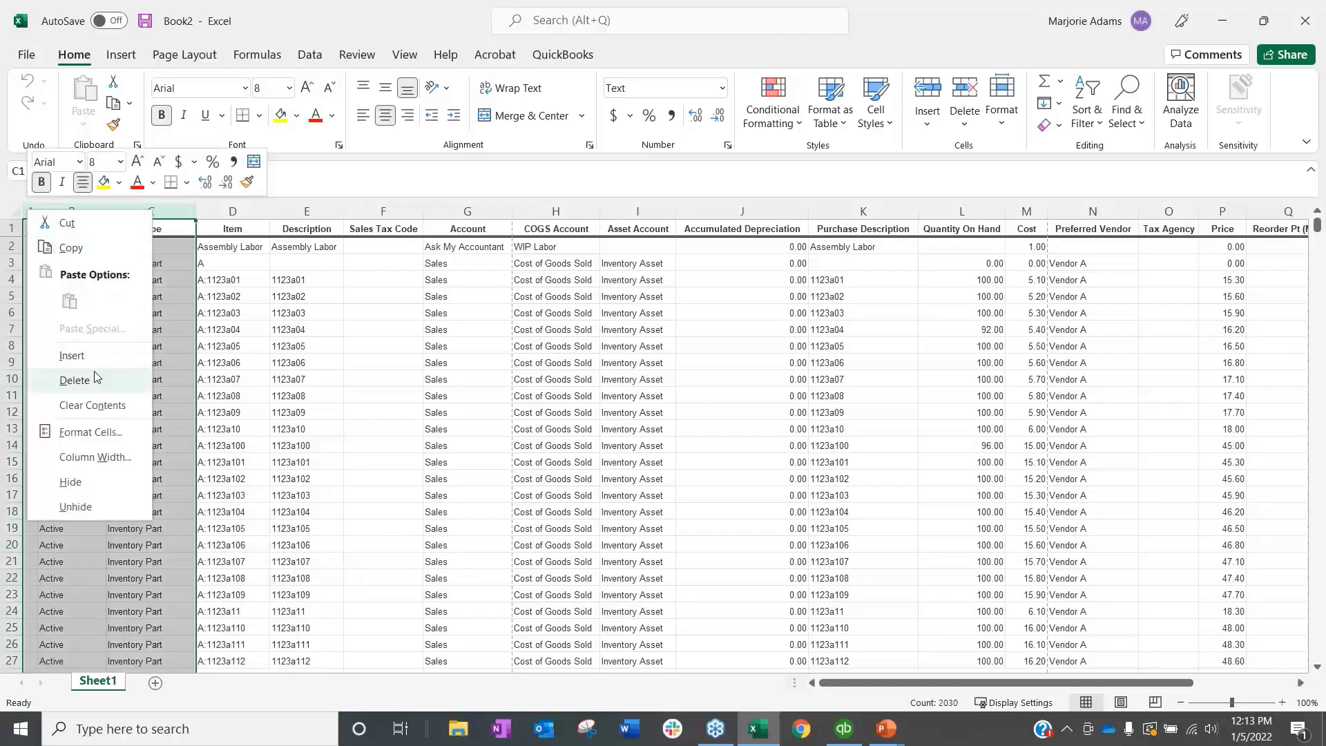
key("Escape")
key("ctrl+minus")
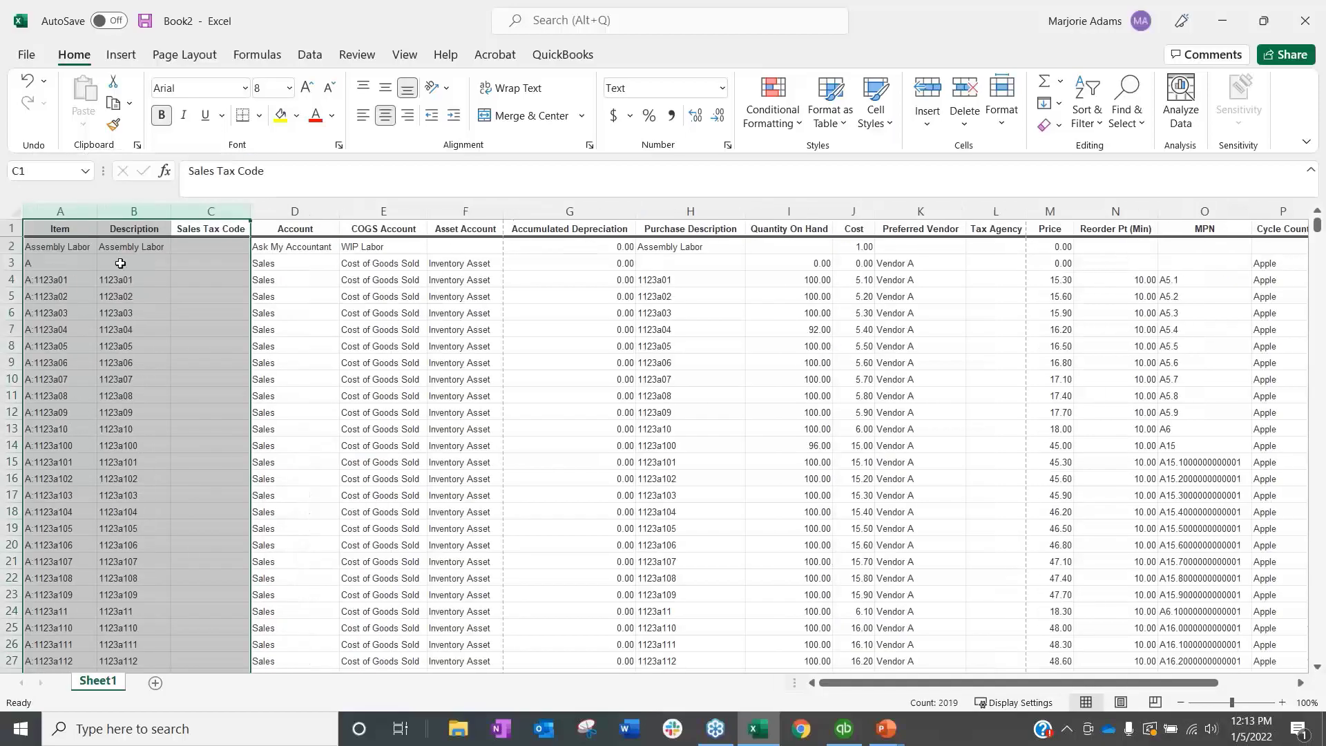
Examine the parent prefix, colon and subitem parts of the names in the Item column, using cell A15 as the example.
left_click(44, 275)
scroll(43, 273, "down", 1)
scroll(43, 273, "down", 4)
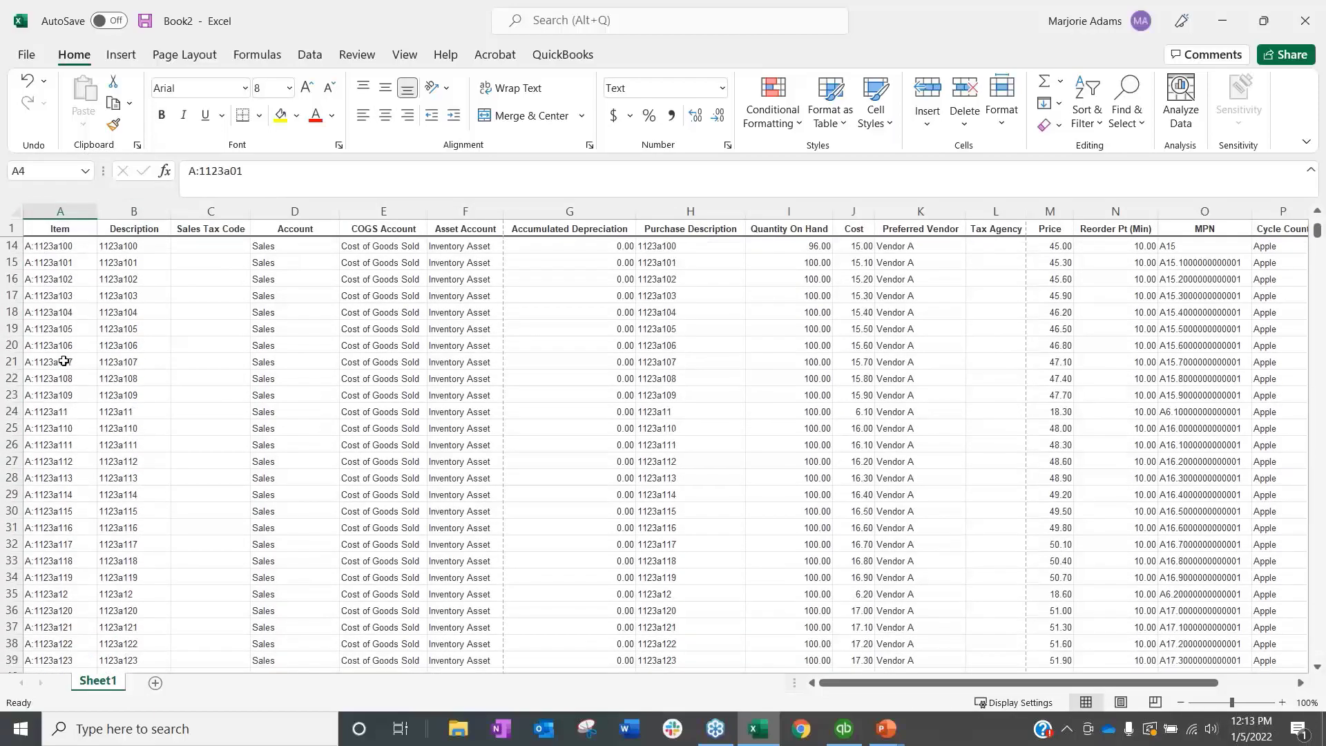
left_click_drag(69, 263, 74, 345)
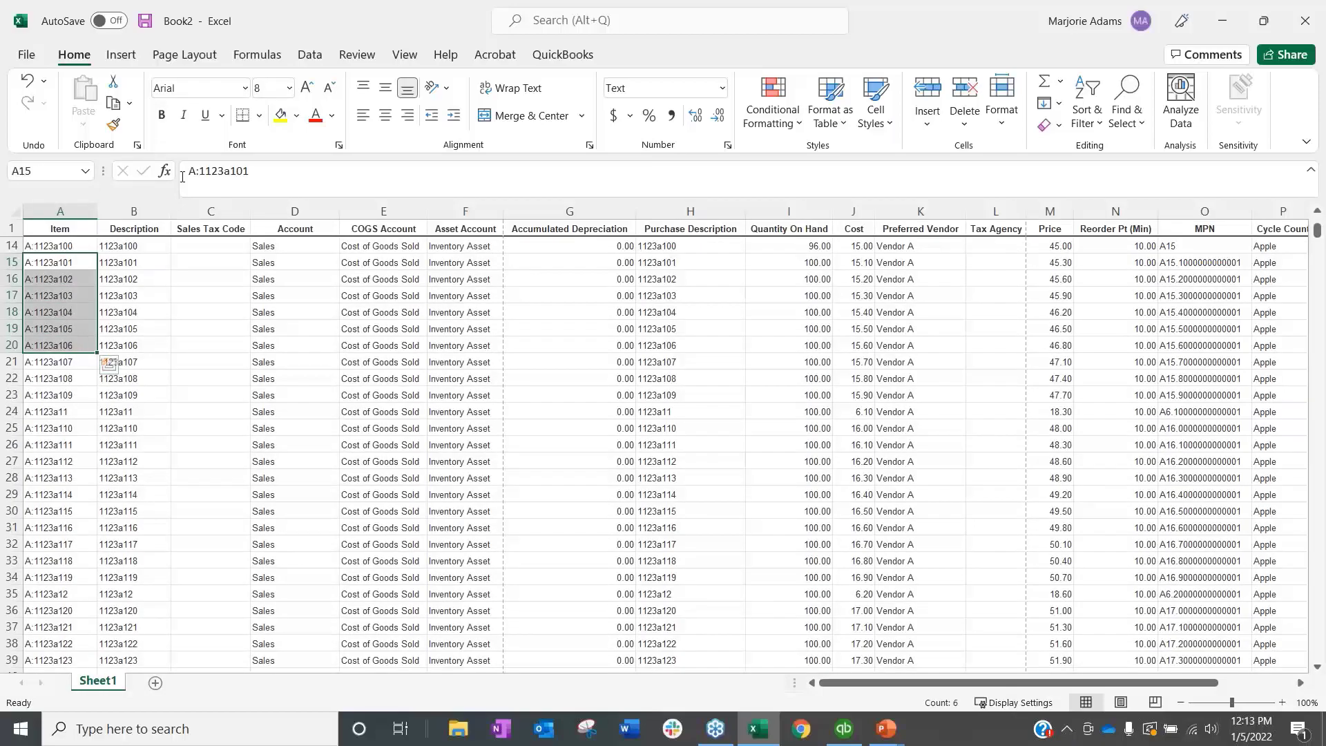
left_click_drag(189, 171, 201, 172)
left_click(200, 173)
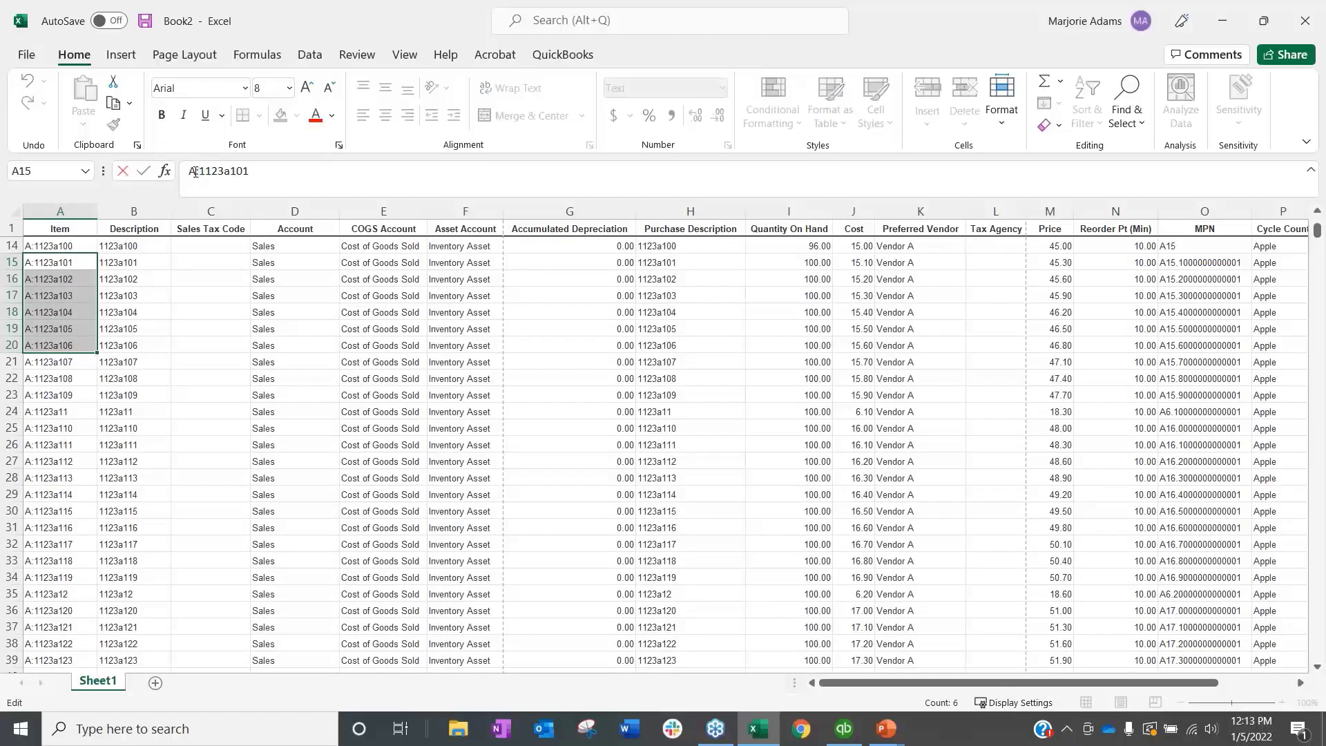
left_click_drag(196, 172, 200, 172)
left_click(199, 172)
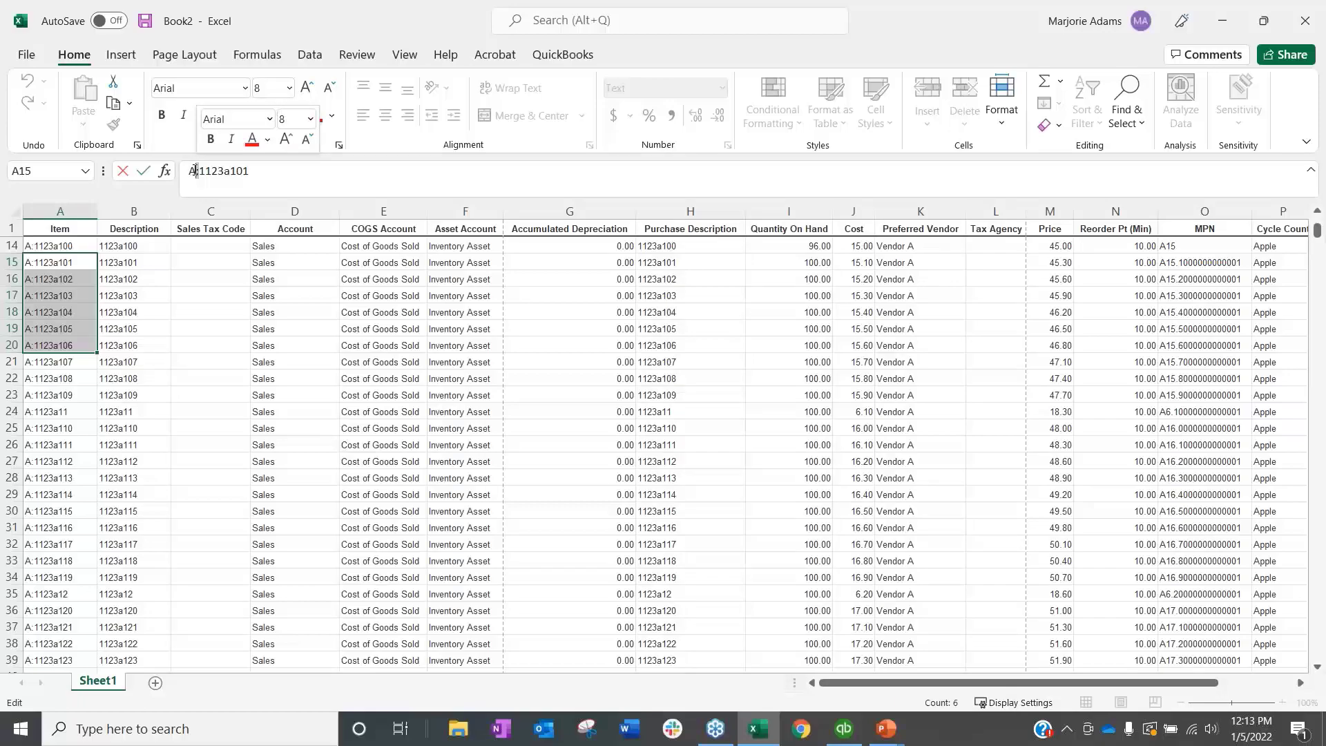
left_click_drag(250, 171, 198, 172)
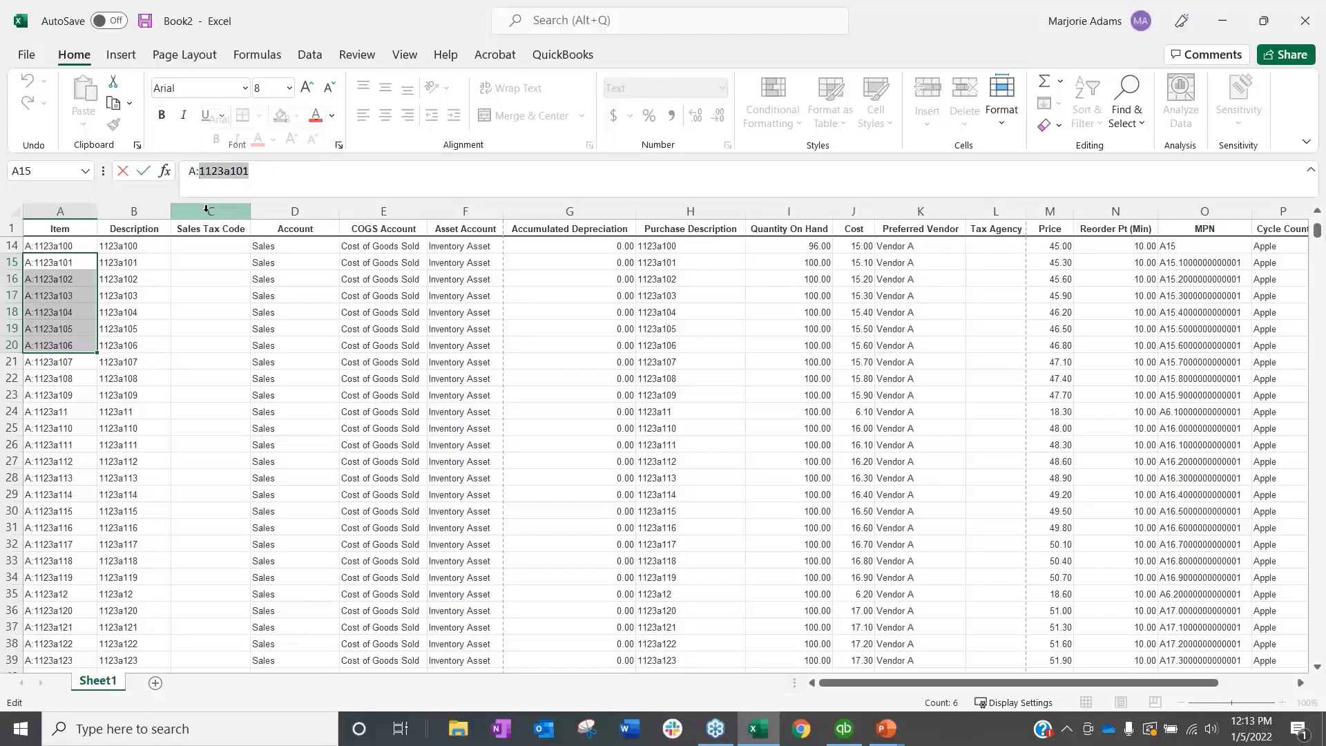
left_click(72, 286)
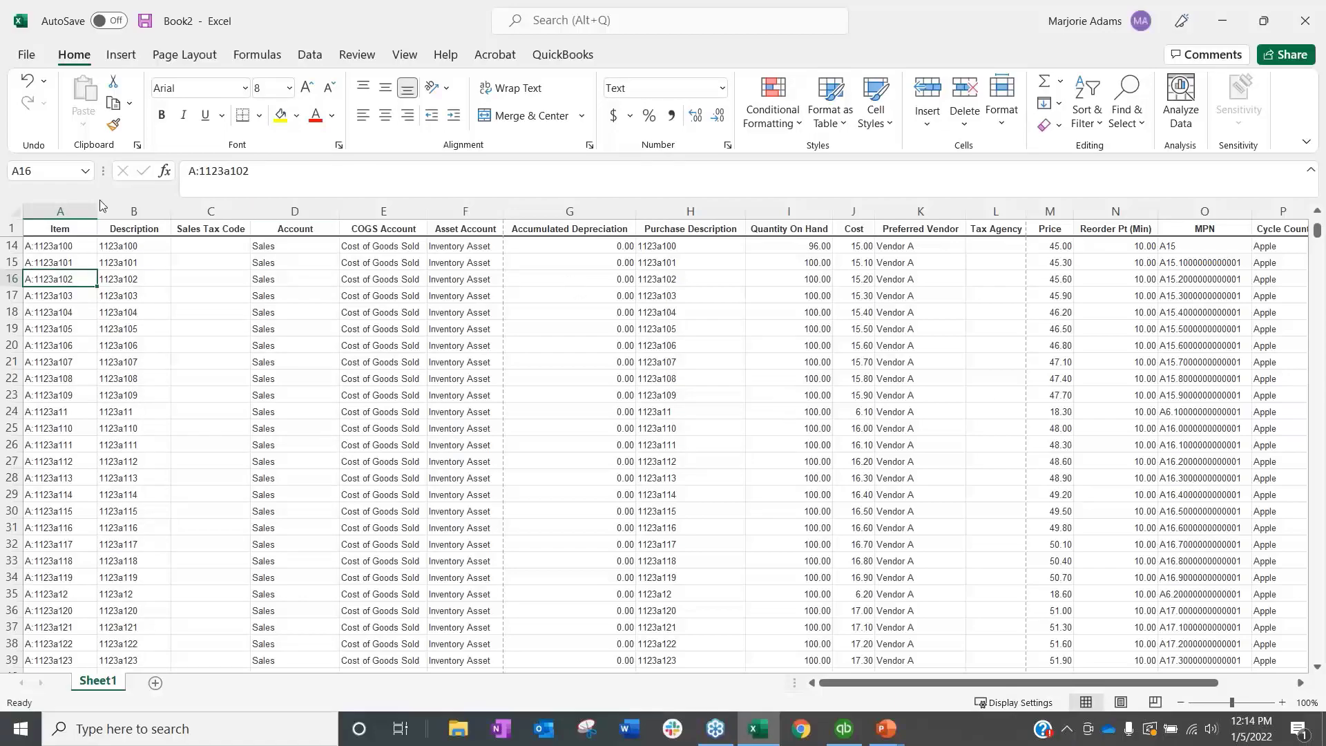
Delete the columns from Description through Quantity On Hand.
left_click_drag(141, 211, 787, 219)
right_click(787, 219)
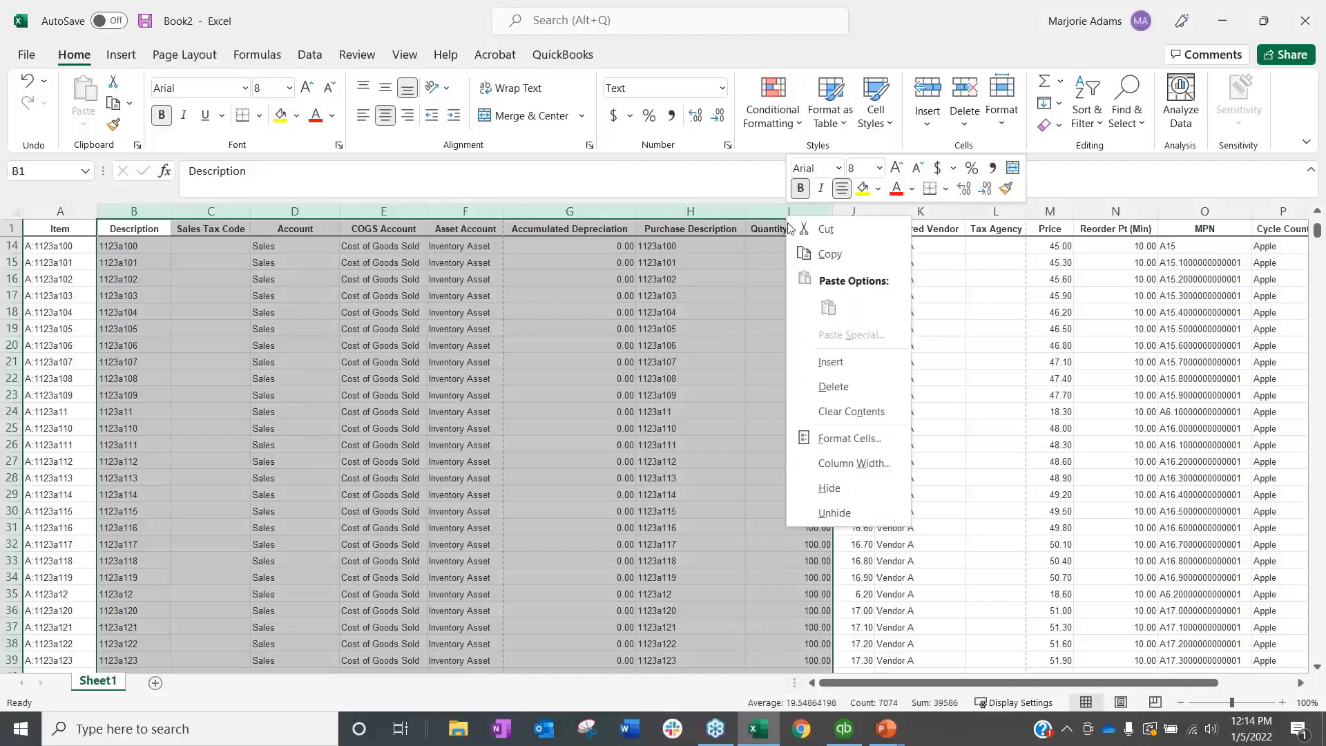
left_click(859, 391)
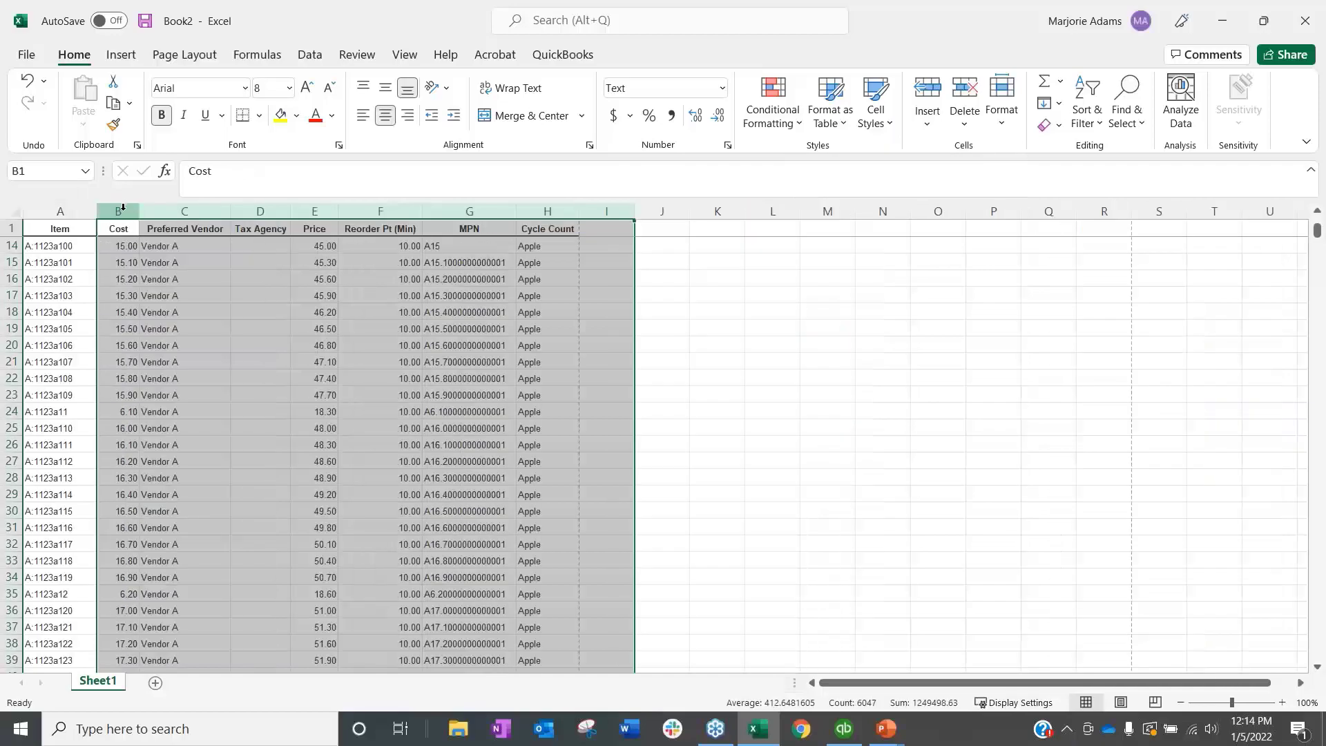
Switch to QuickBooks, open item 1123a109, and review its cost and its alternate vendors' prices.
left_click(844, 729)
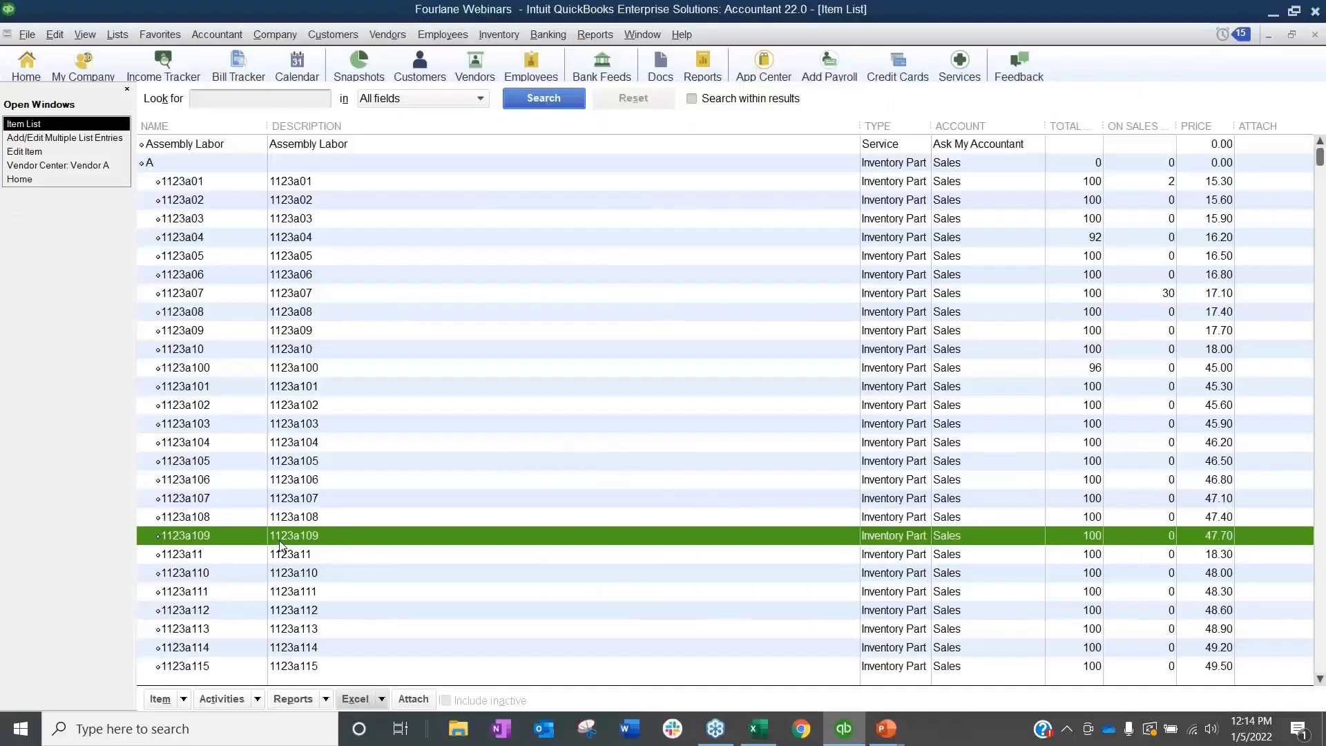
double_click(280, 539)
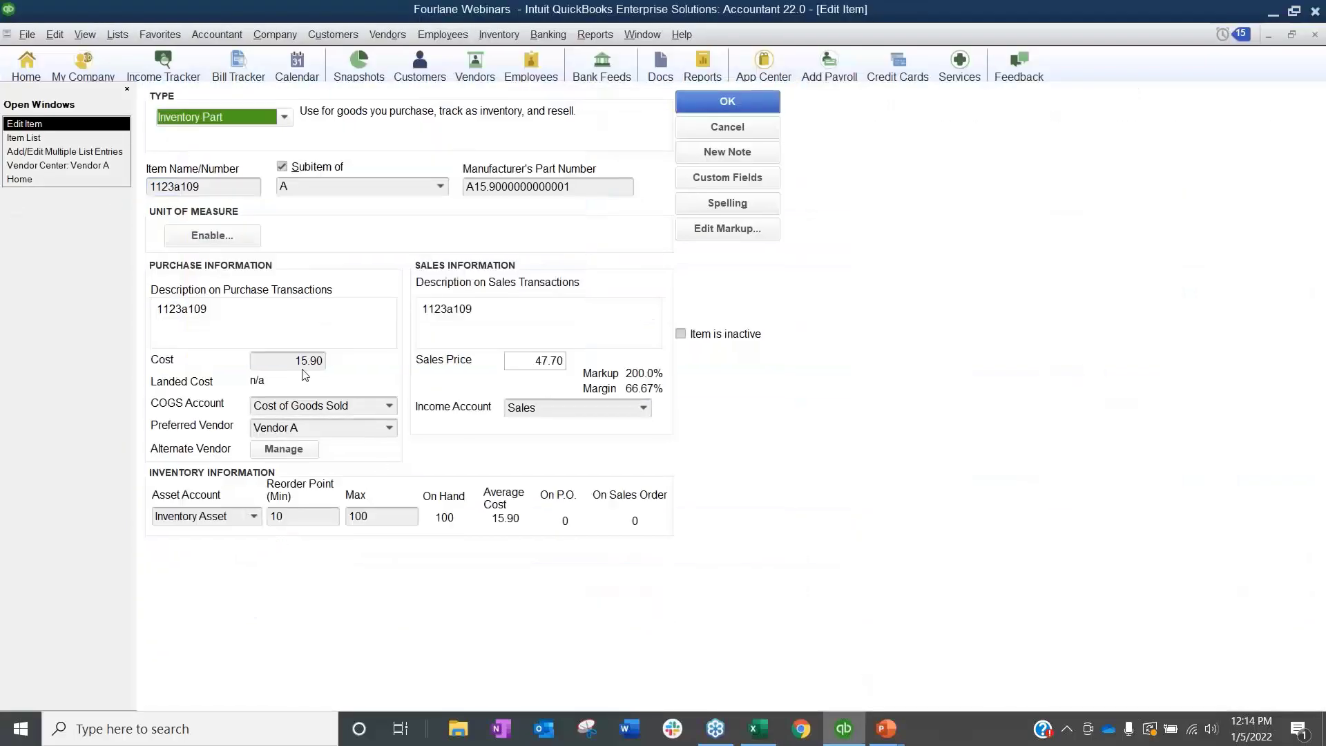
left_click_drag(292, 361, 400, 359)
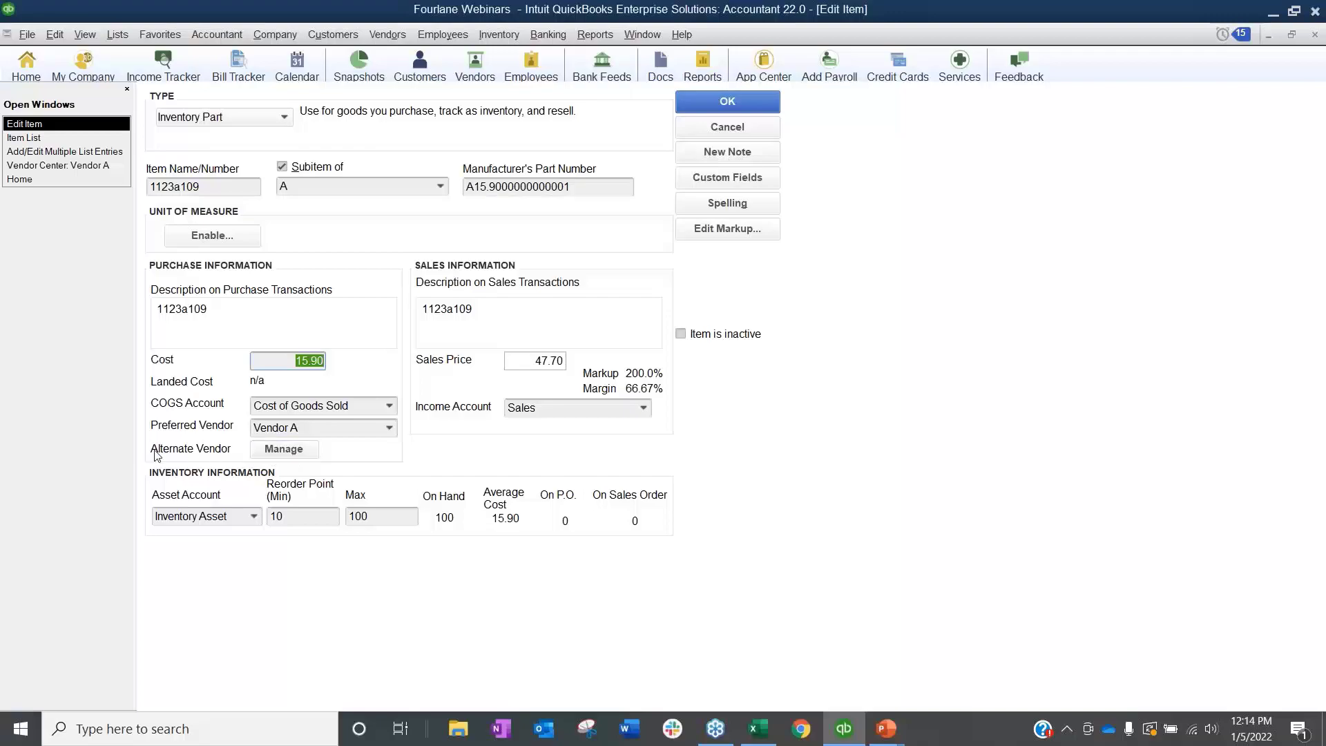
left_click(302, 451)
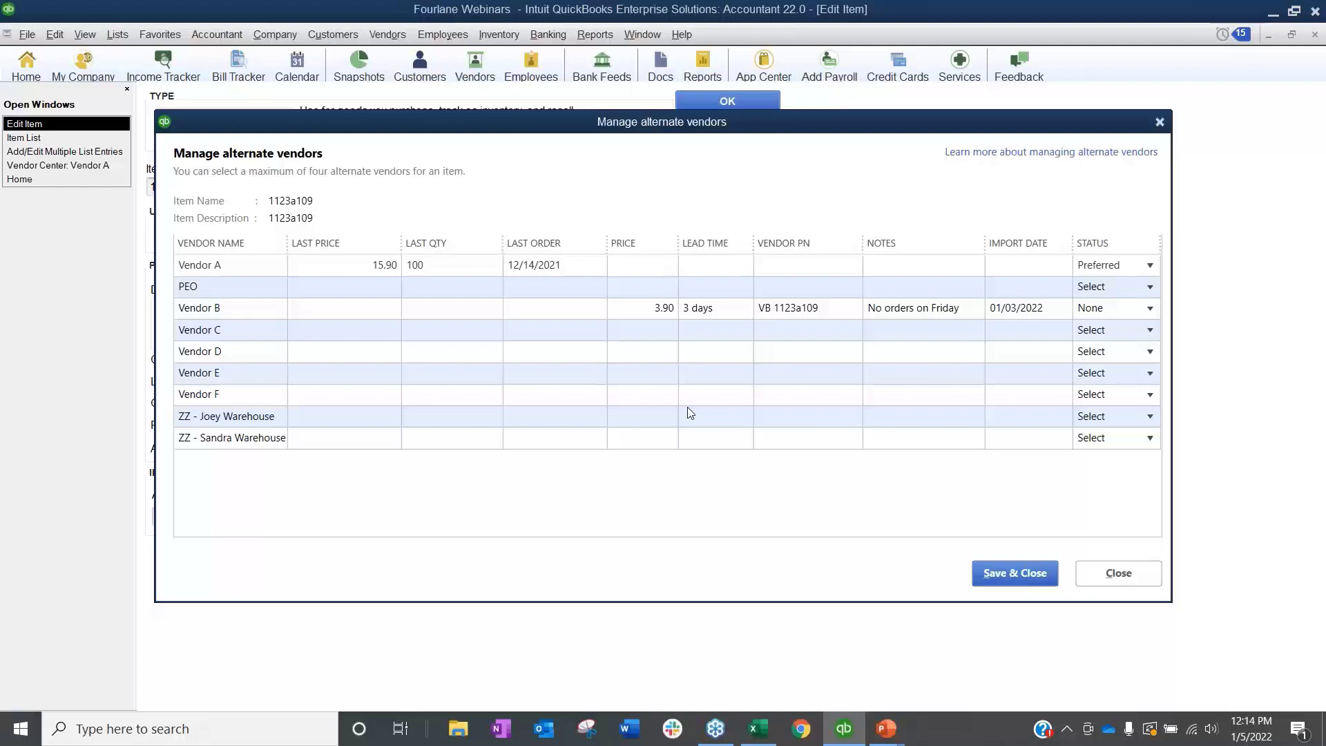
left_click(1117, 573)
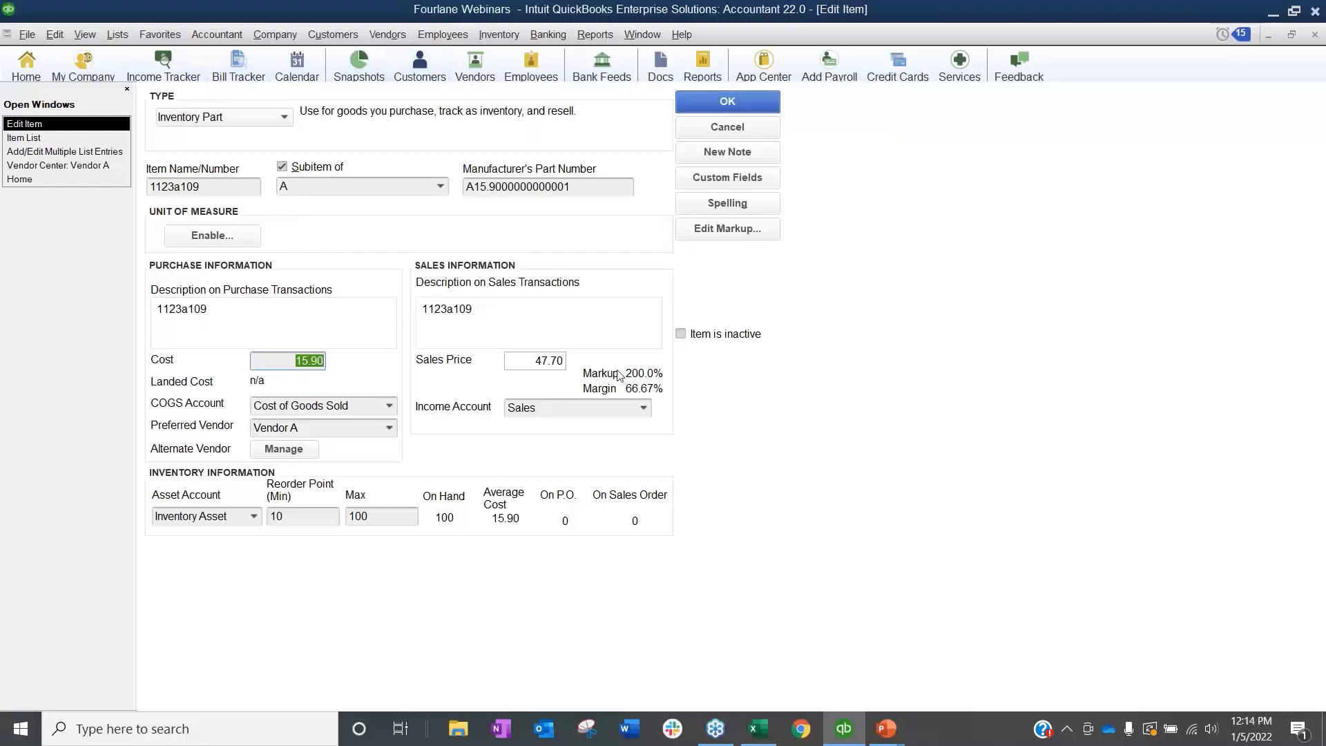
Return to Add/Edit Multiple List Entries and choose Vendor Items as the list.
left_click(384, 35)
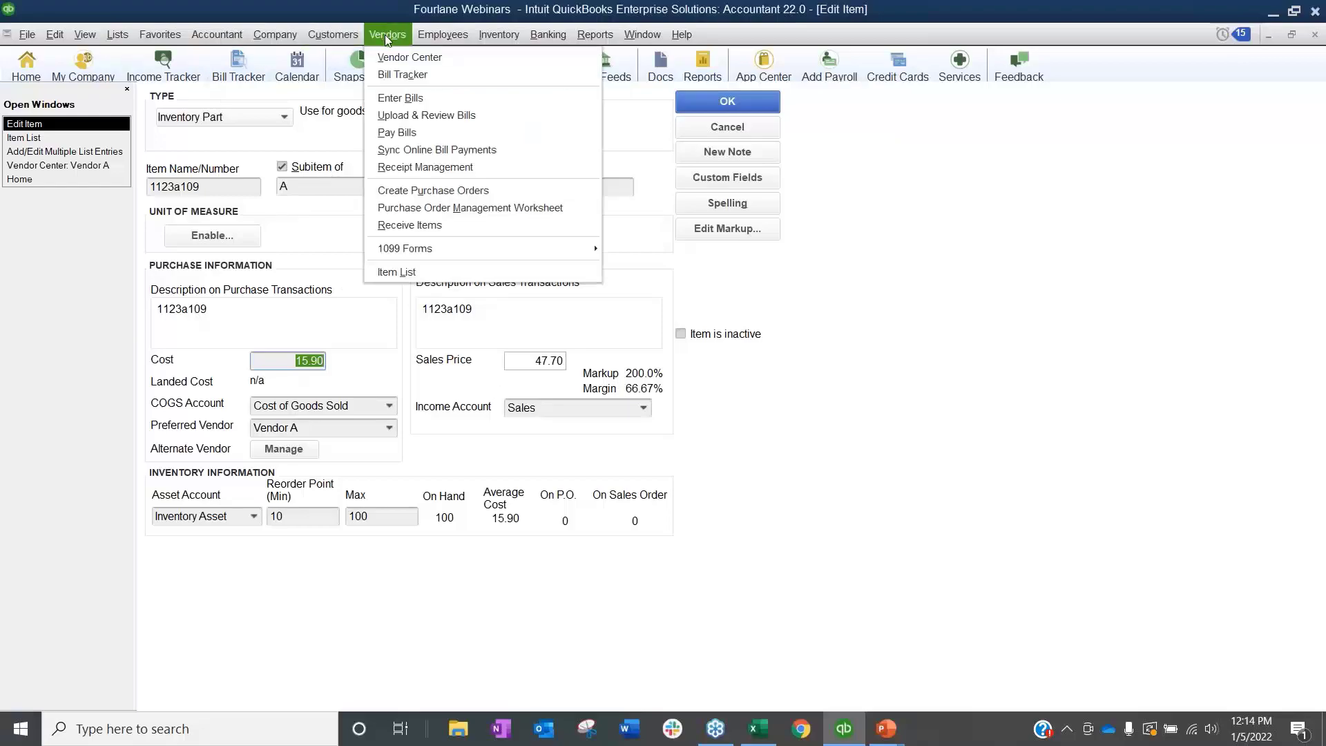
left_click(40, 158)
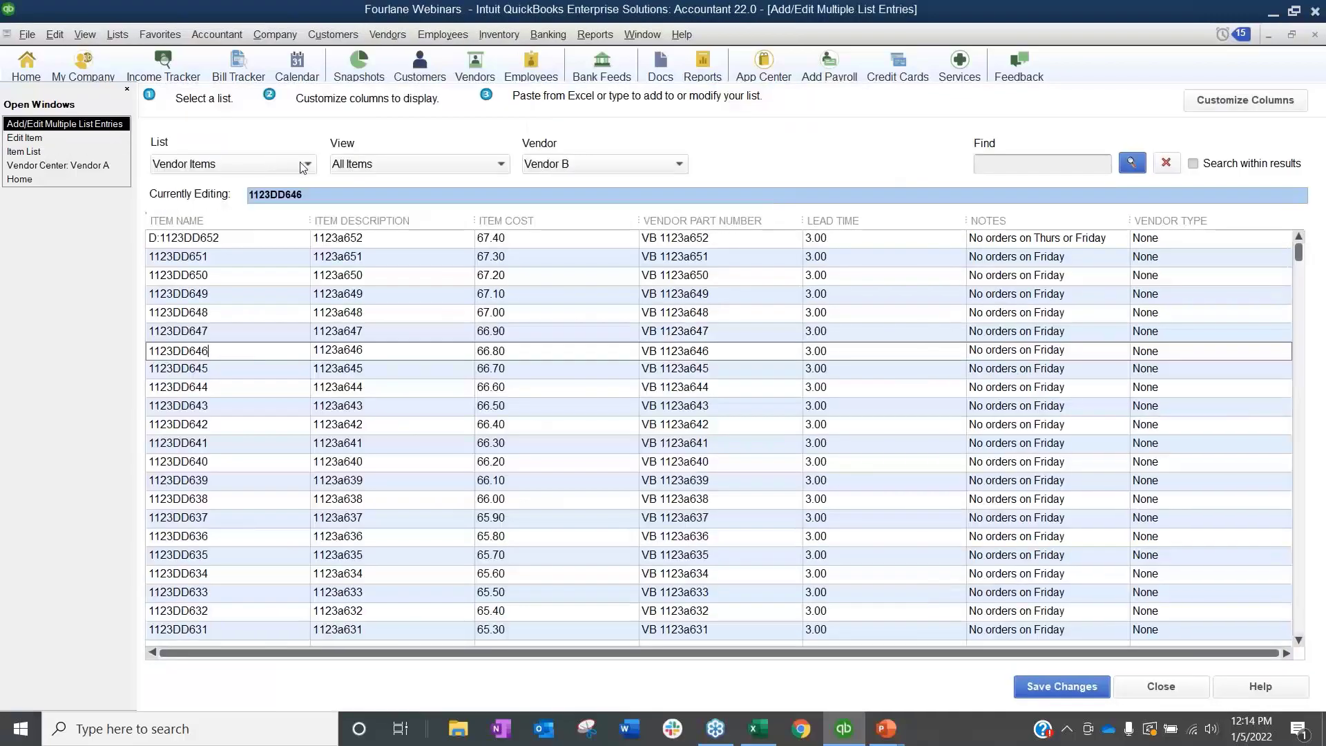
left_click(307, 164)
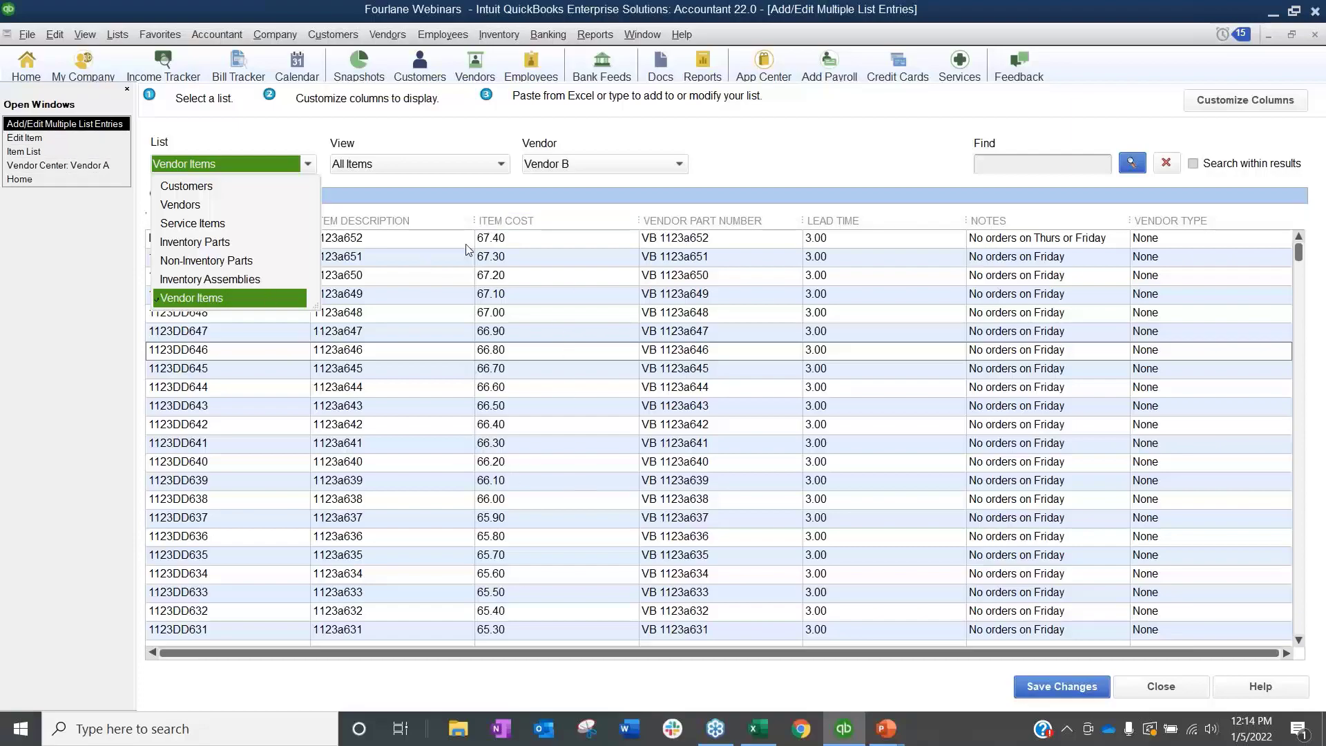
left_click(235, 303)
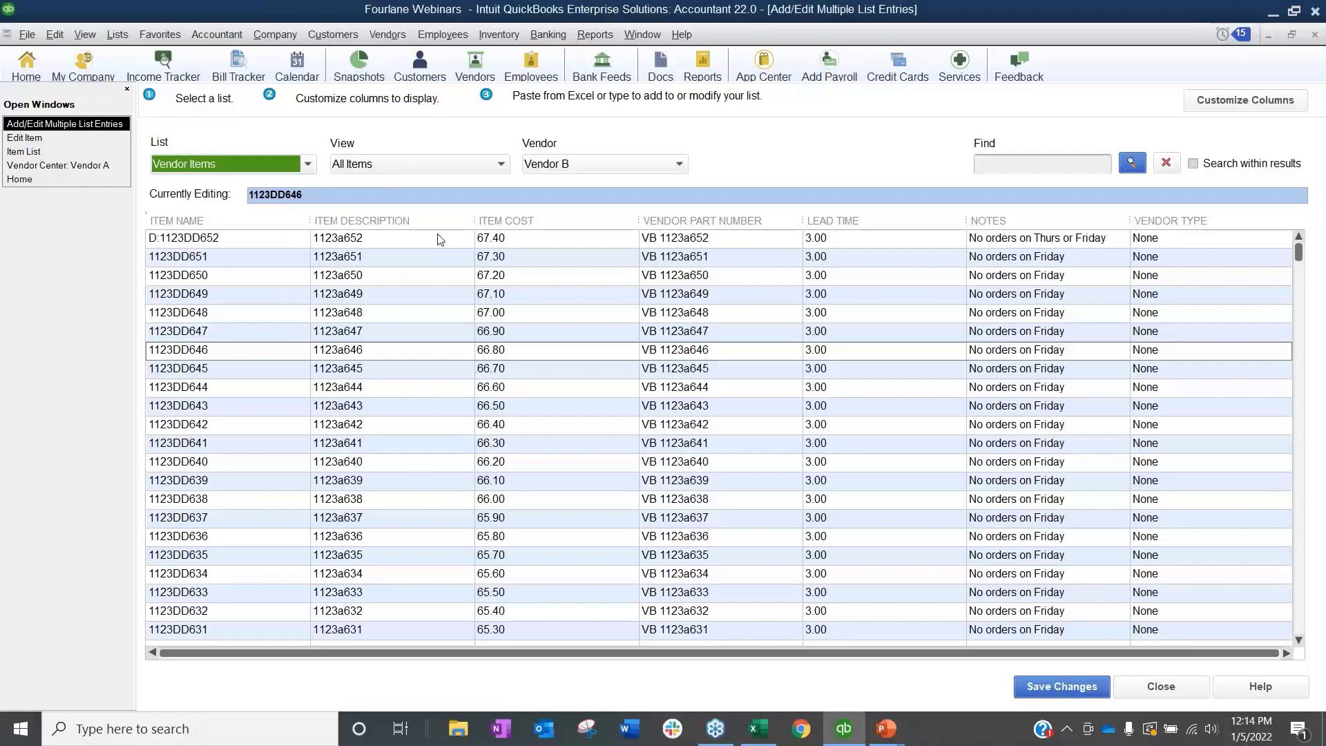
Customize the vendor items columns by removing Item Description from the chosen columns.
mouse_move(775, 737)
left_click(1243, 101)
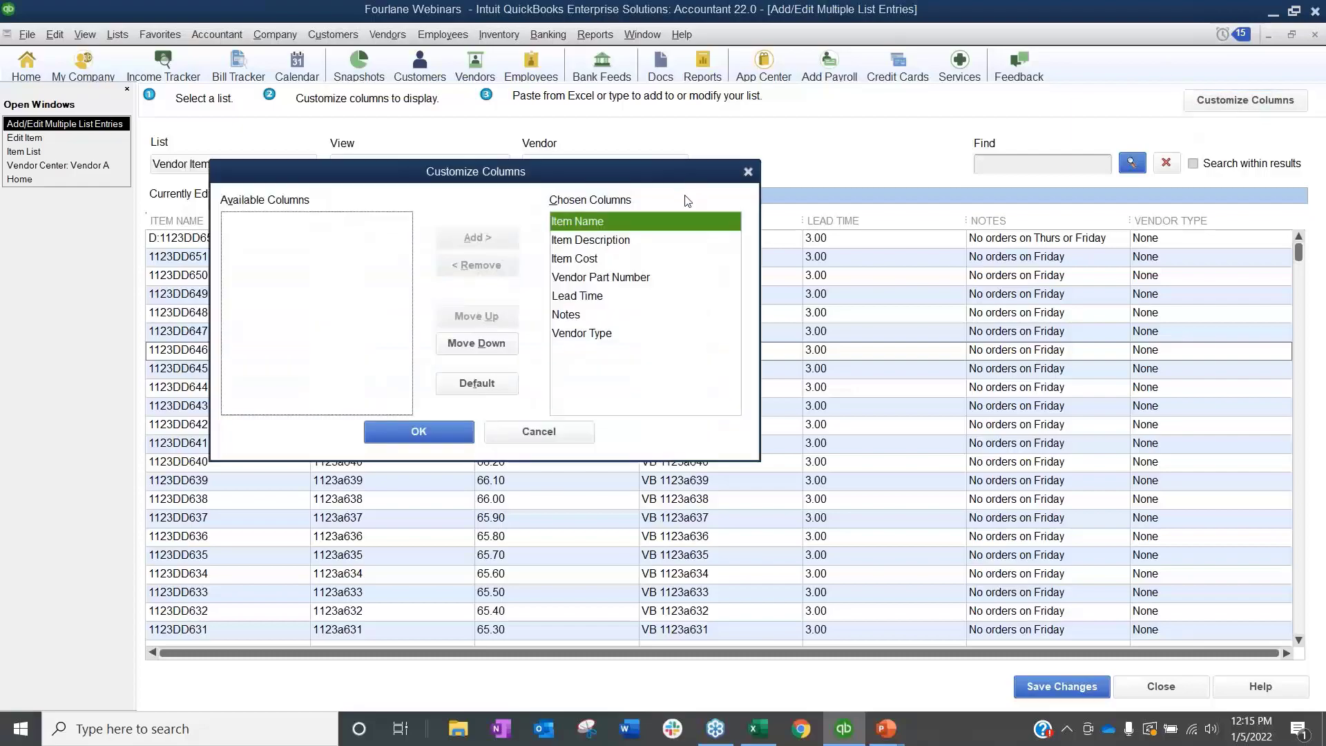
left_click(617, 239)
left_click(476, 265)
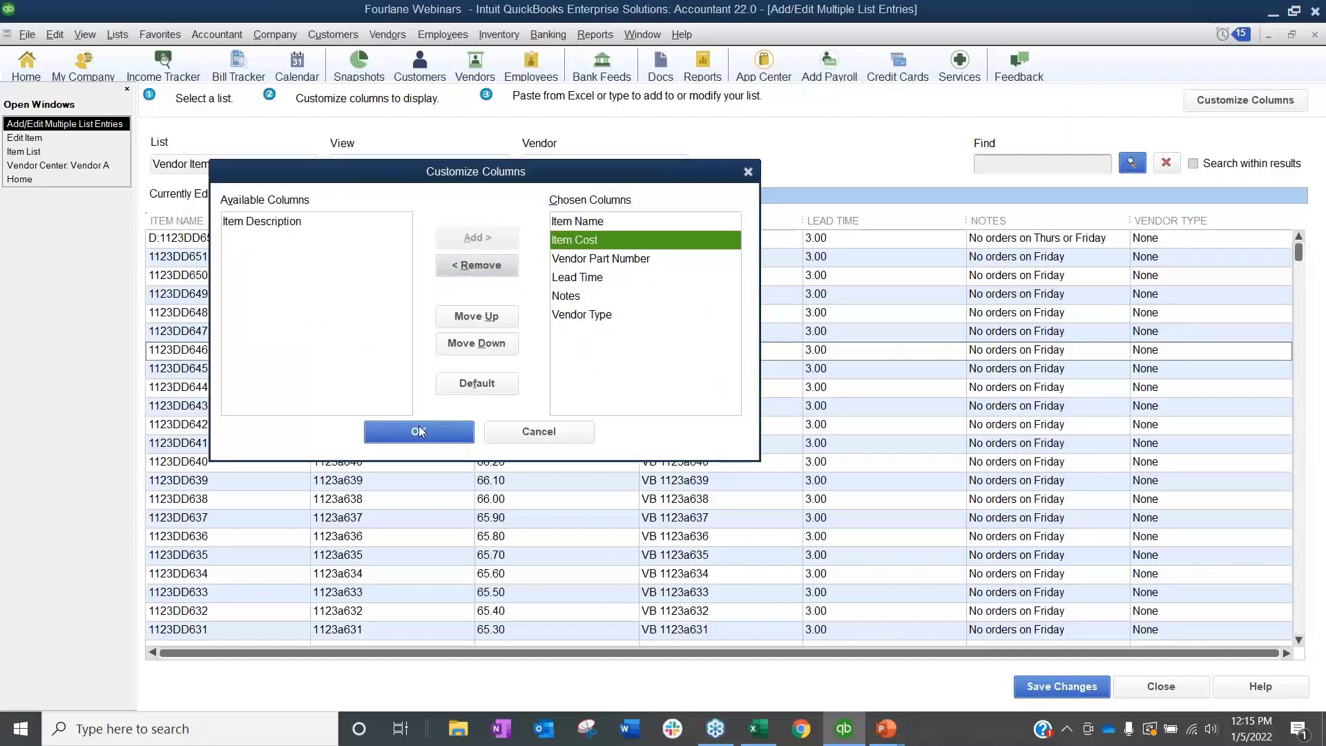
left_click(419, 431)
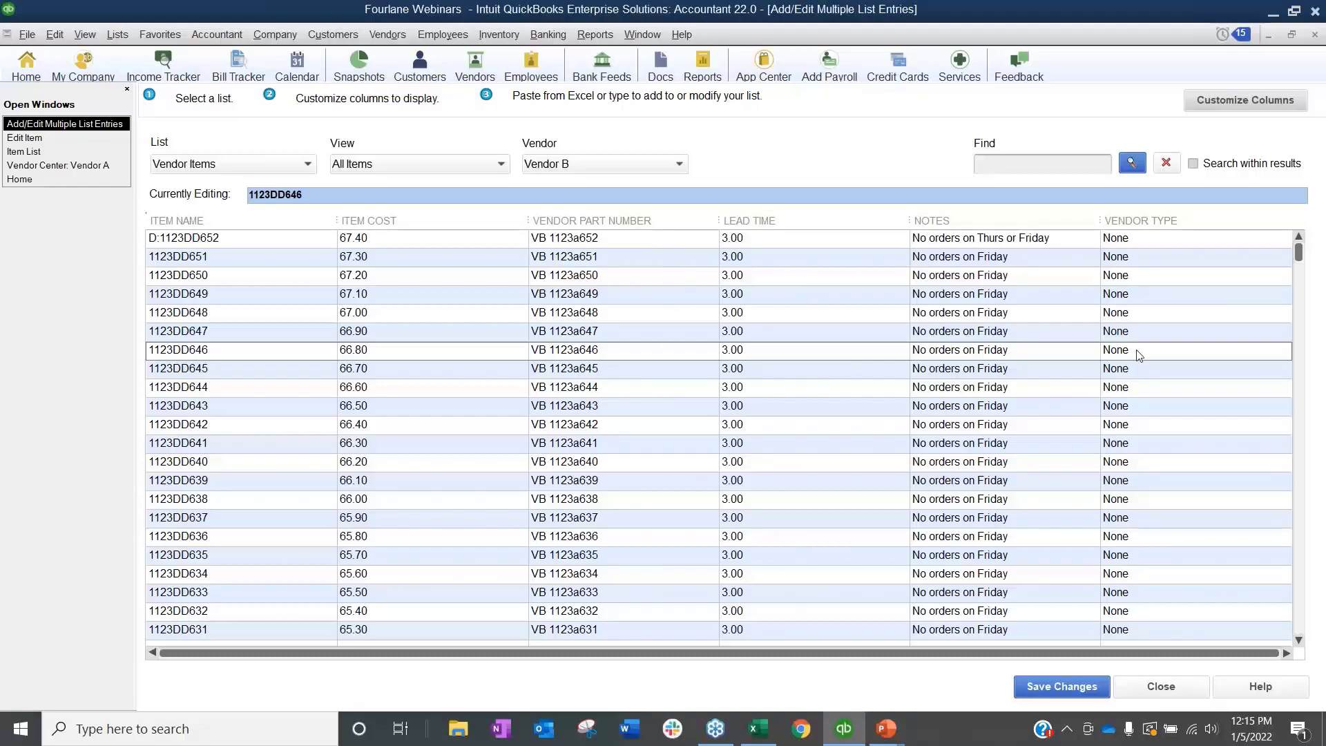
Switch to the exported Excel workbook and rename the Cost column header as Price.
left_click(758, 728)
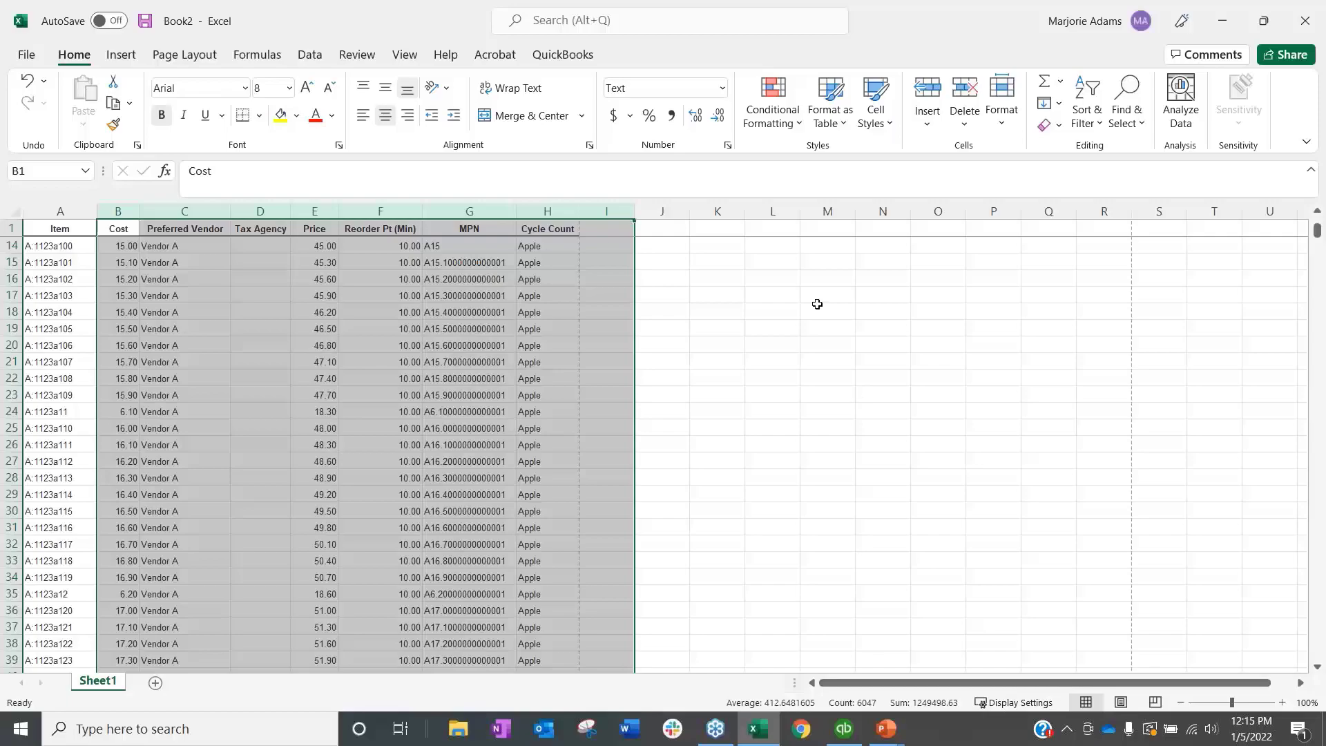
left_click(223, 412)
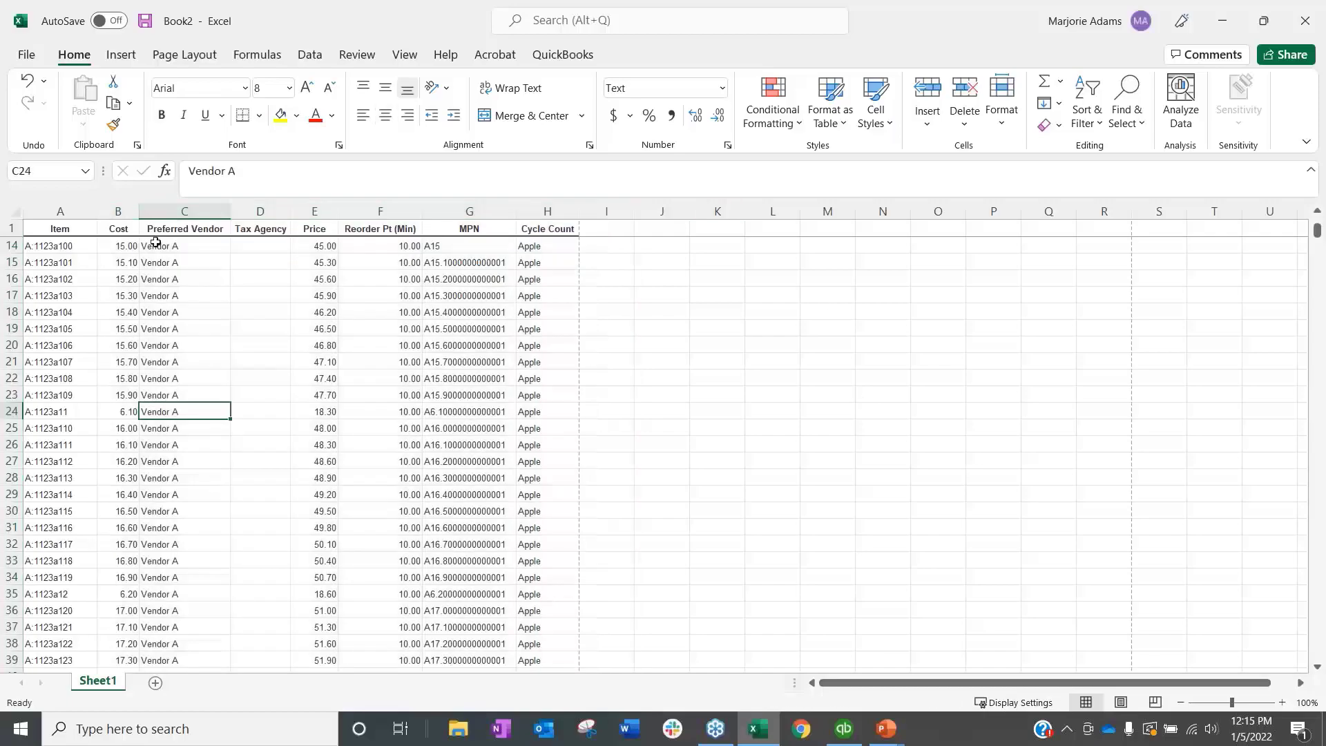
left_click(116, 228)
key("F2")
type("Price")
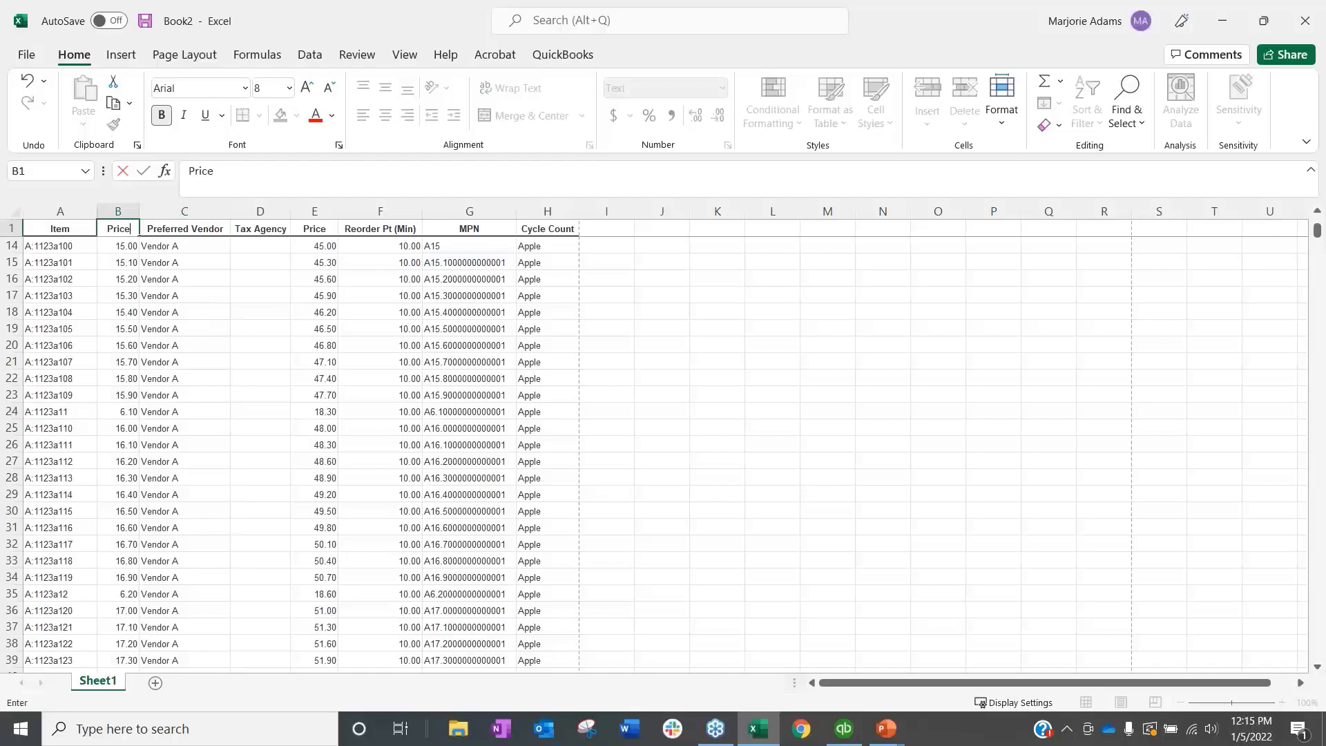
left_click(255, 362)
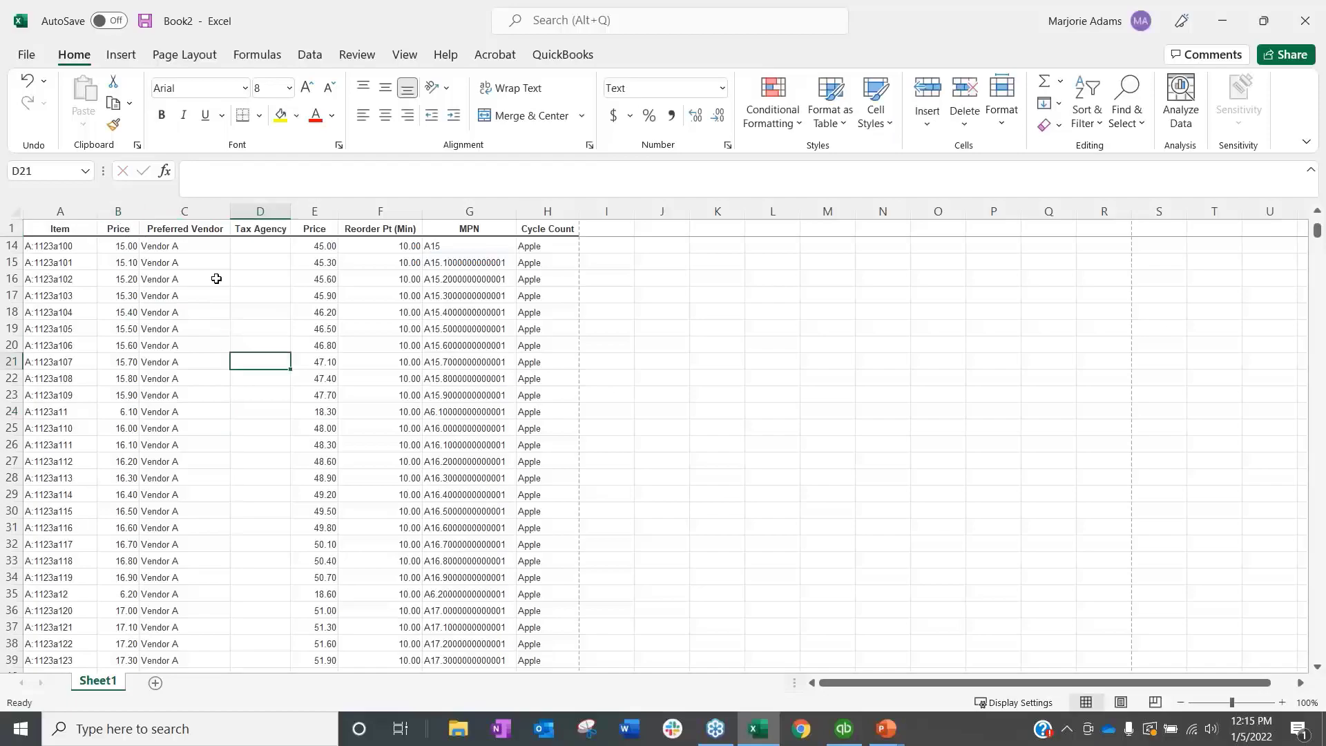
Delete the columns from Preferred Vendor through Cycle Count, leaving only Item and Price.
left_click(184, 210)
left_click_drag(185, 211, 553, 210)
right_click(547, 210)
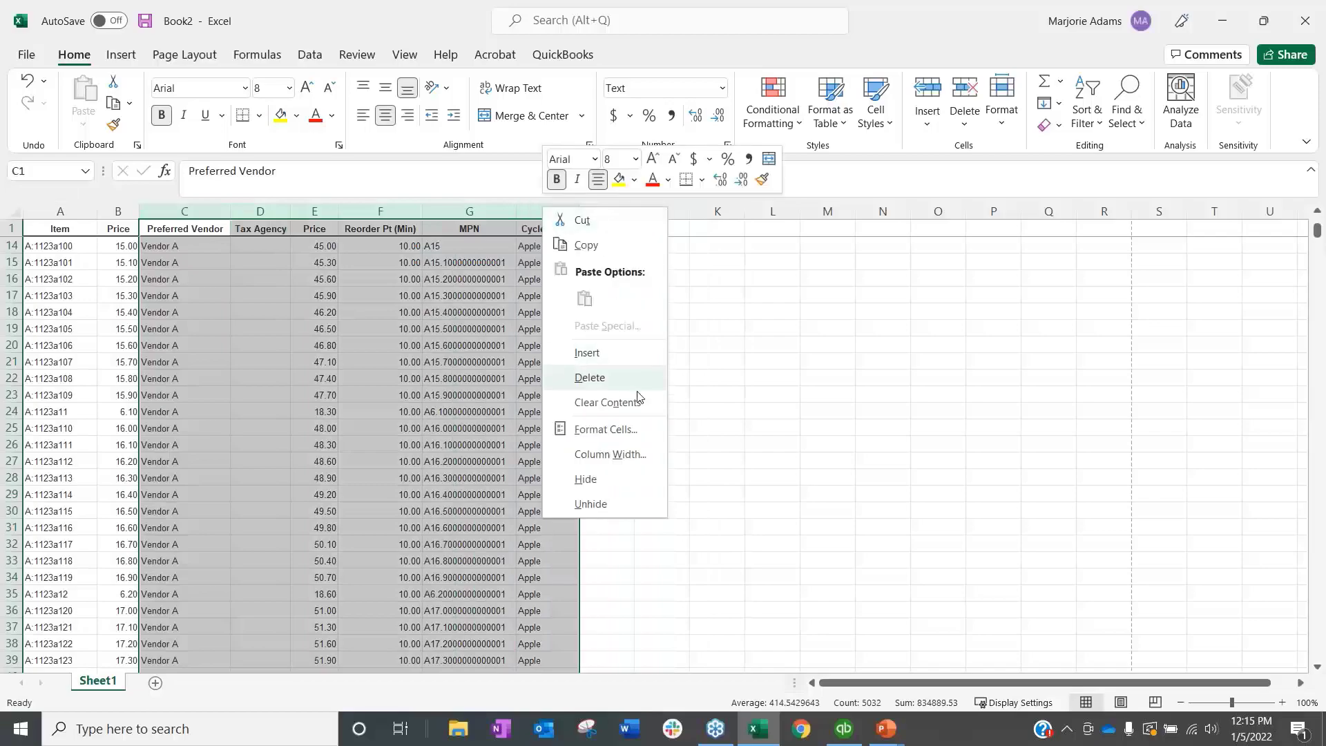
left_click(633, 379)
left_click(711, 425)
With the QuickBooks vendor items list in view, add the headers Vendor PN, Lead Time, Notes and Vendor in C1:F1.
left_click(169, 229)
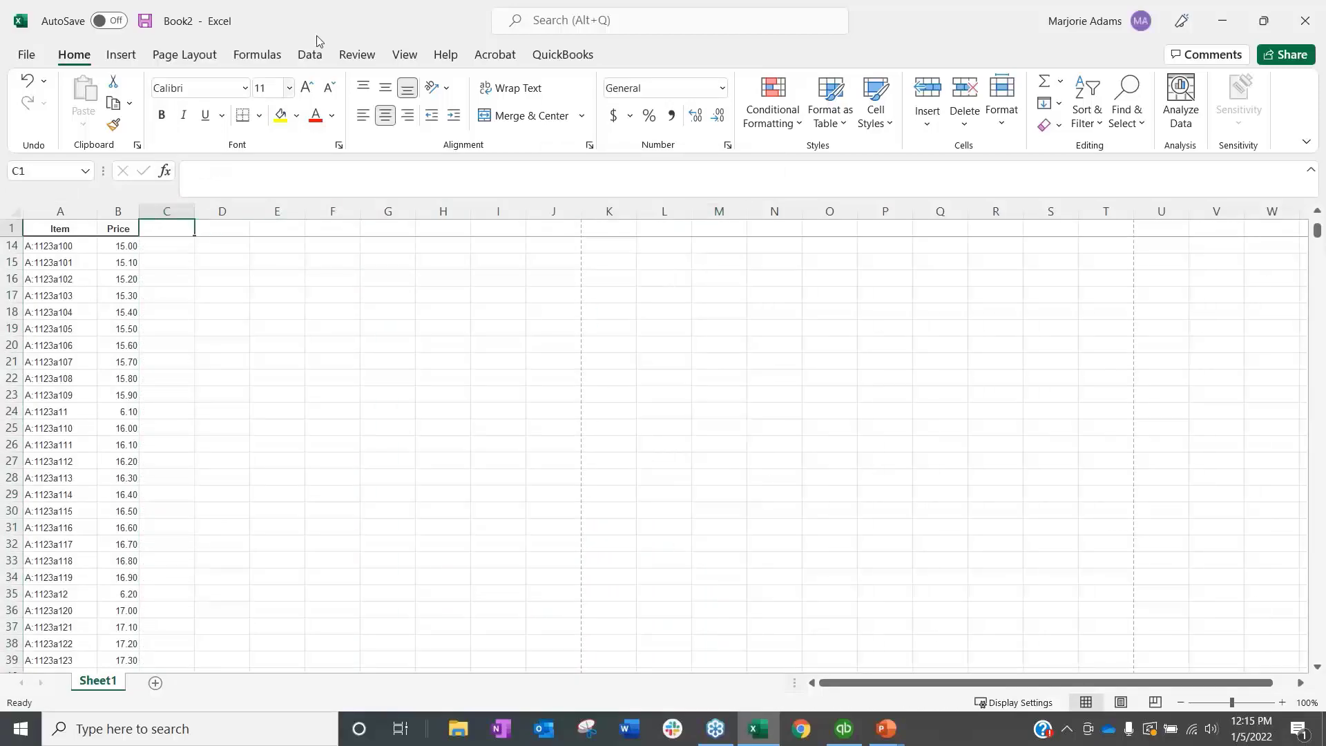
left_click_drag(342, 44, 463, 309)
type("V")
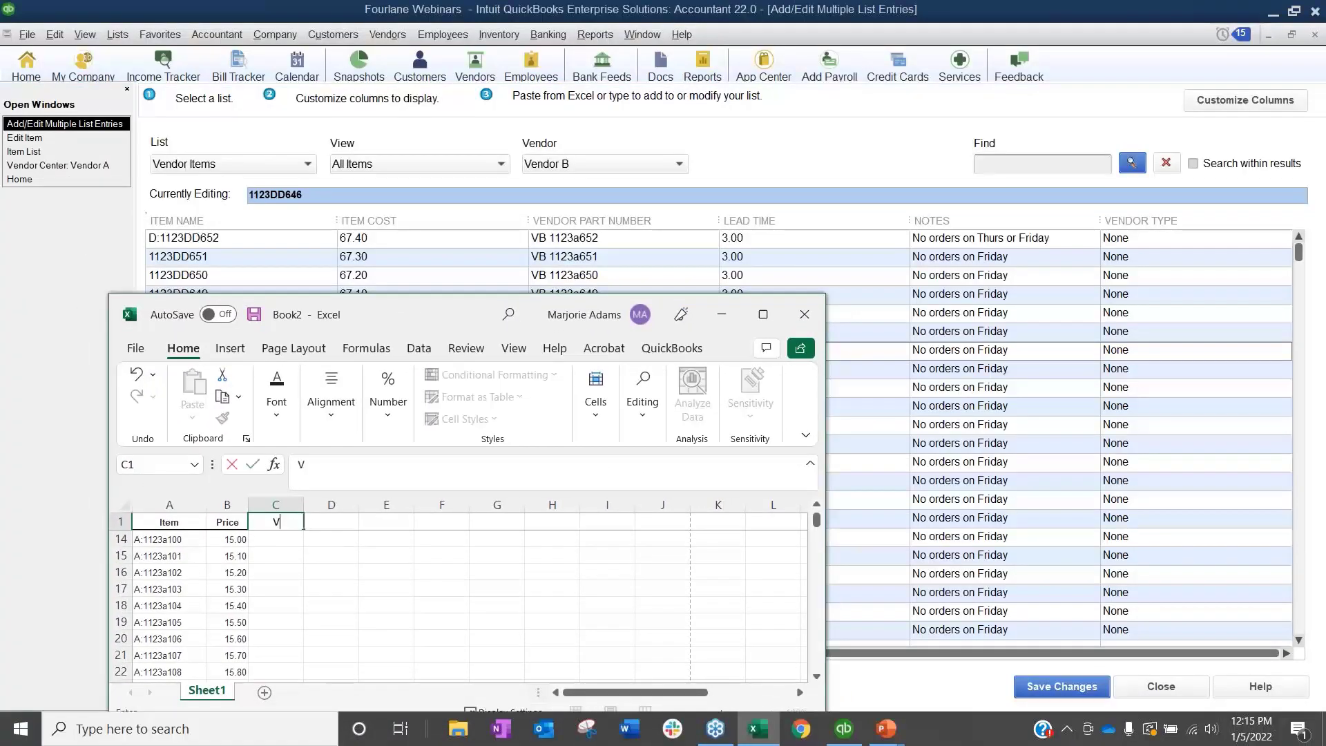
type("endor PN")
key("Tab")
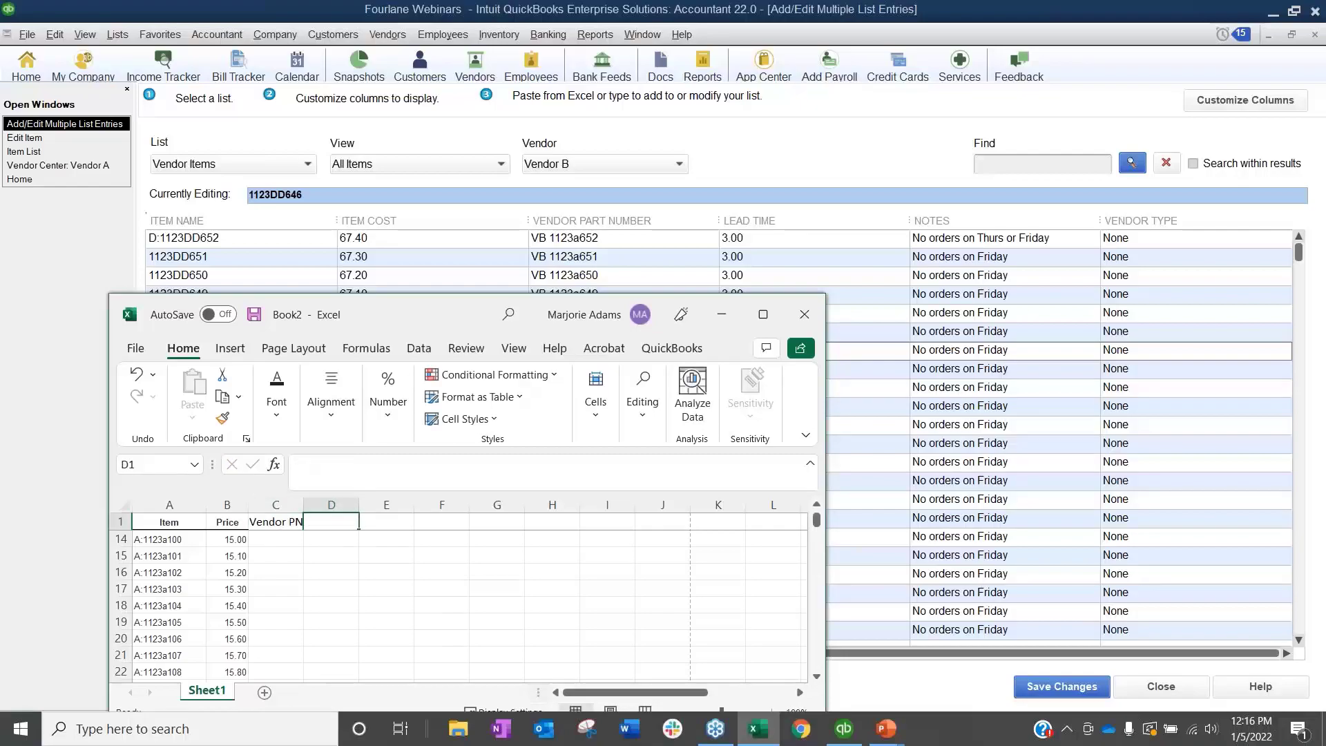
type("Lead Time")
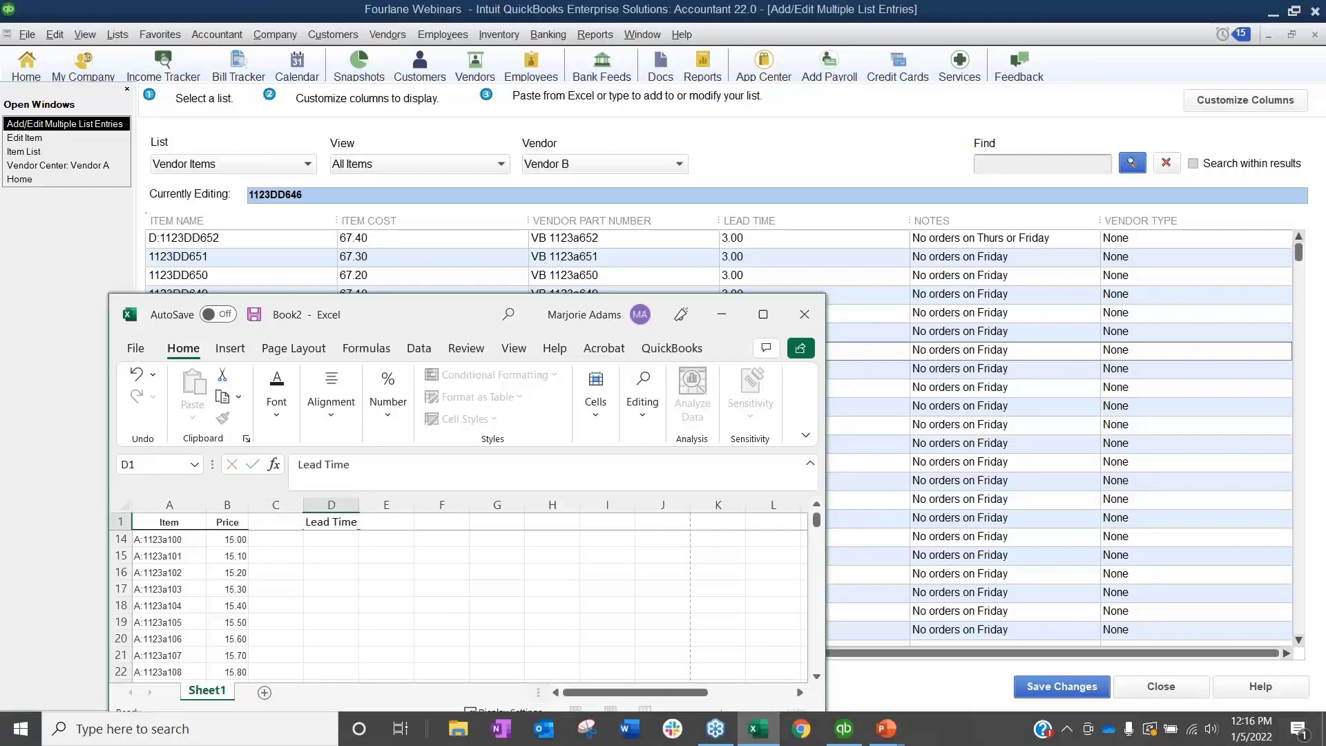
key("Tab")
type("Notes")
key("Tab")
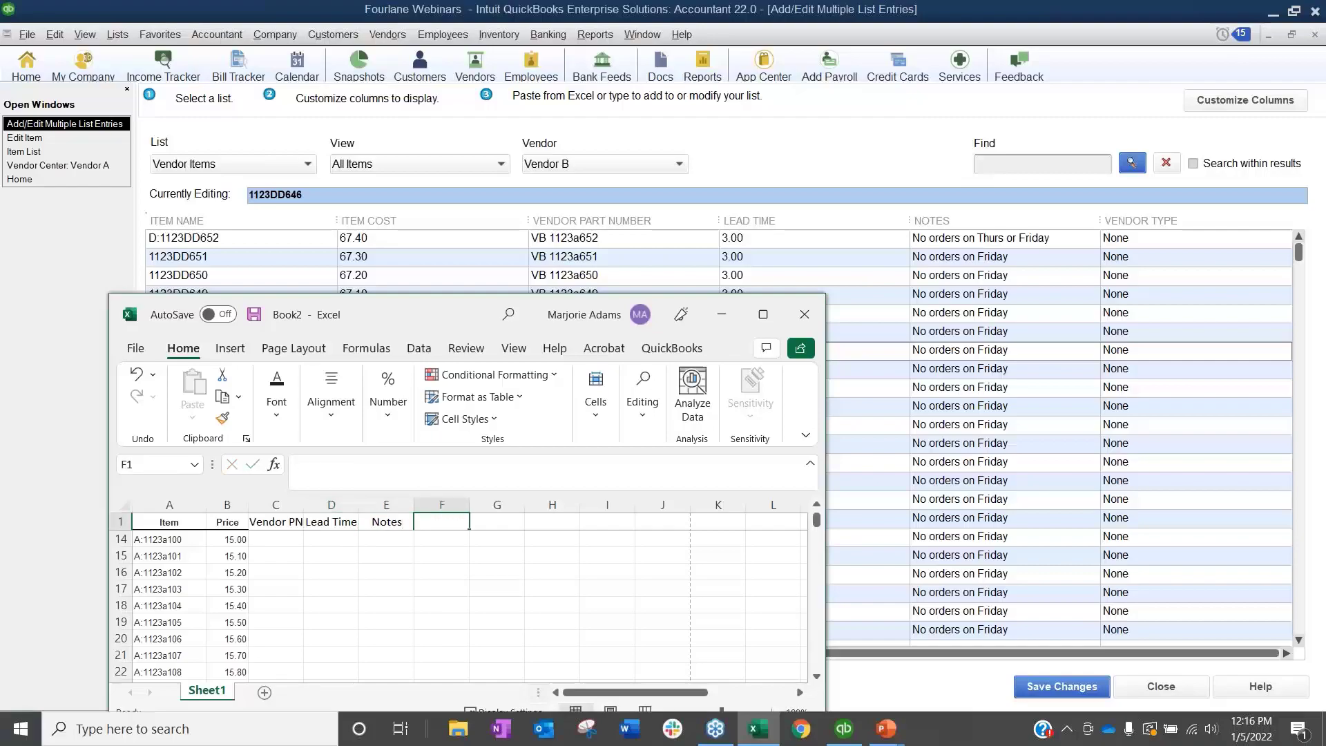
type("Vendor")
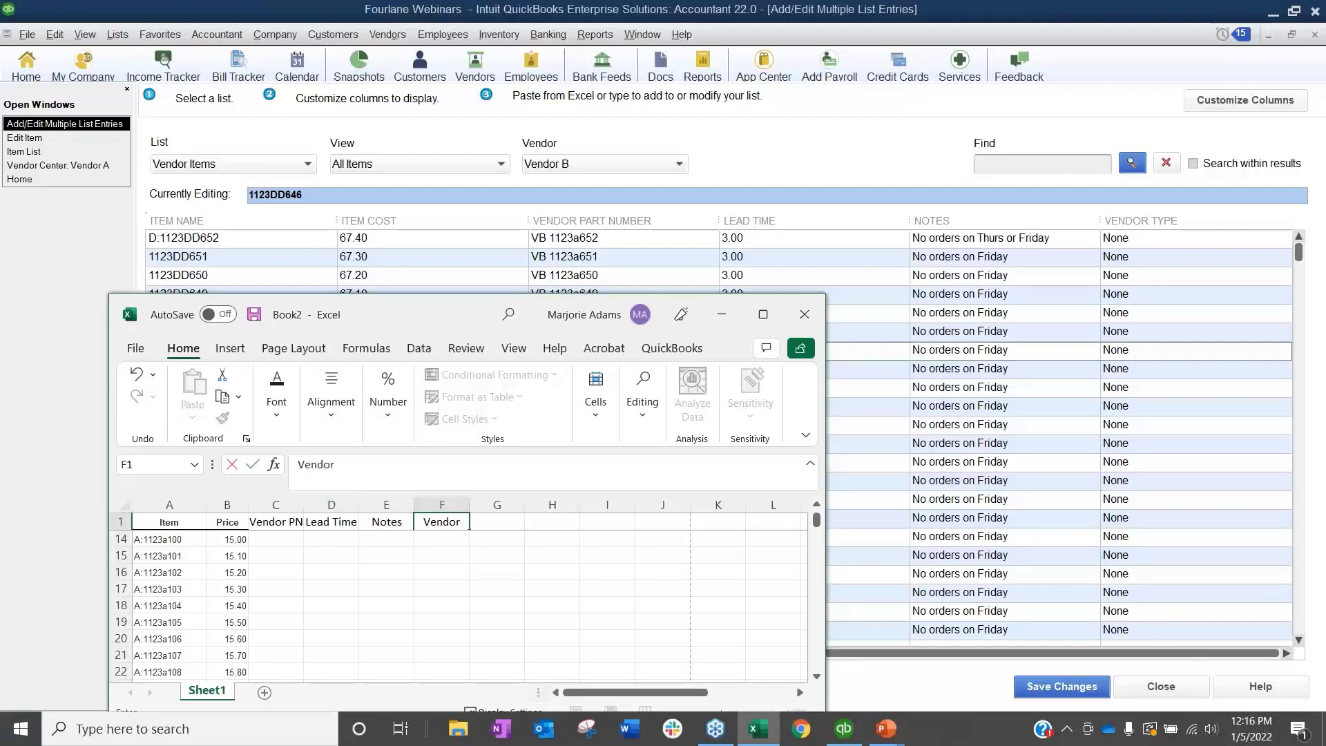
Switch to QuickBooks and examine the alternate vendor status options for item 1123a109, leave without saving, and return to the vendor items list.
left_click(1142, 344)
left_click(1252, 234)
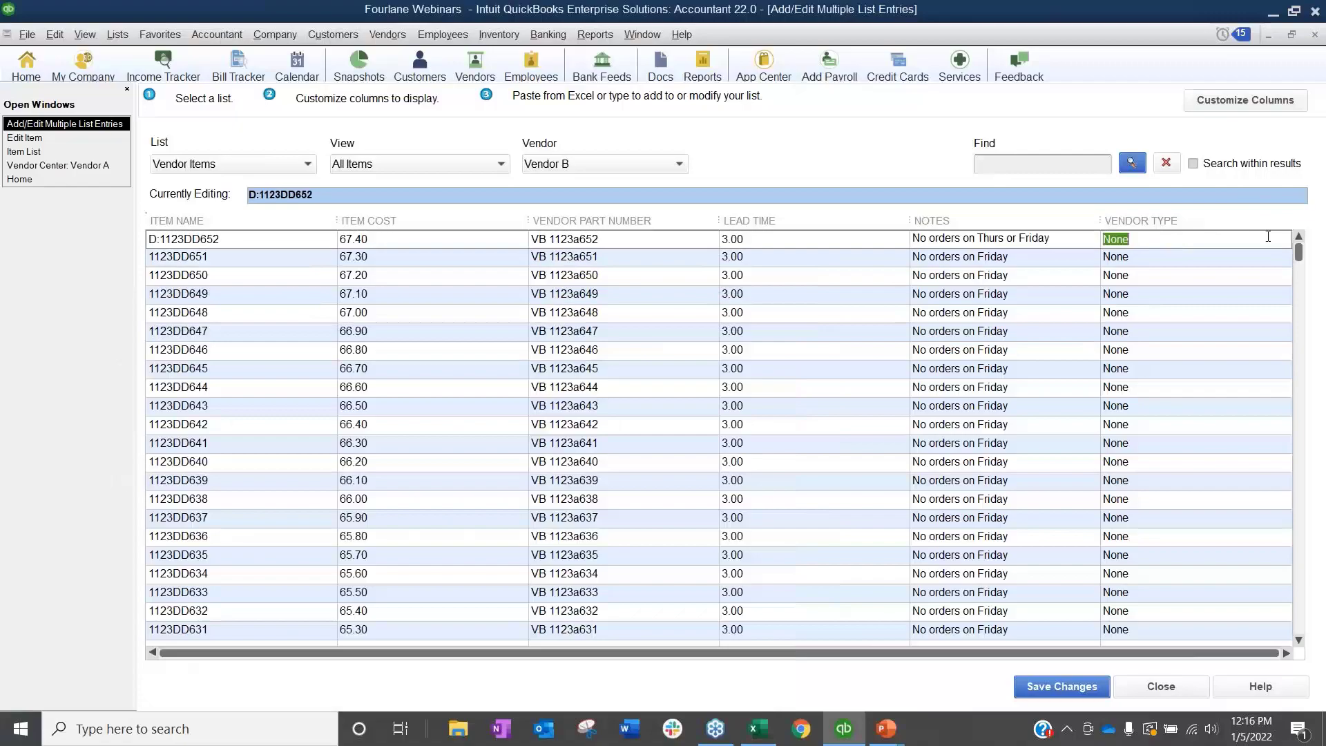
left_click(34, 137)
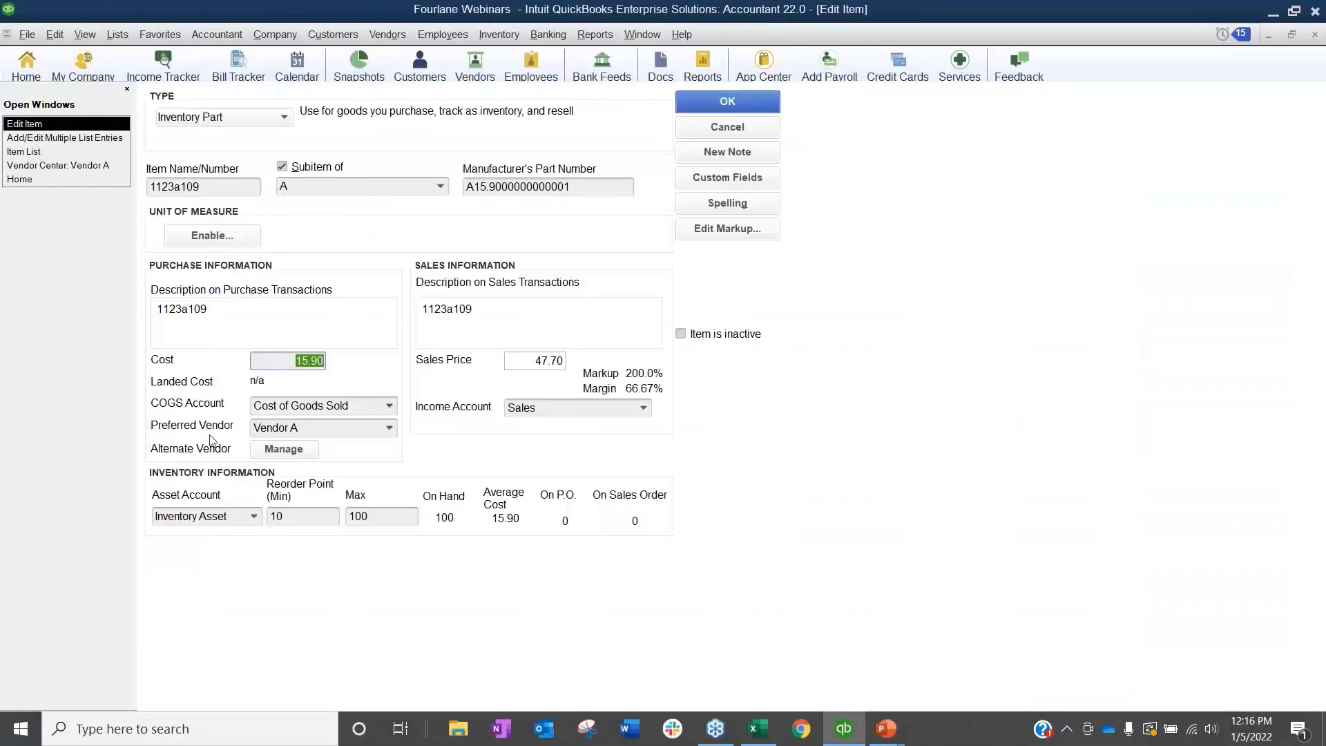
left_click(283, 448)
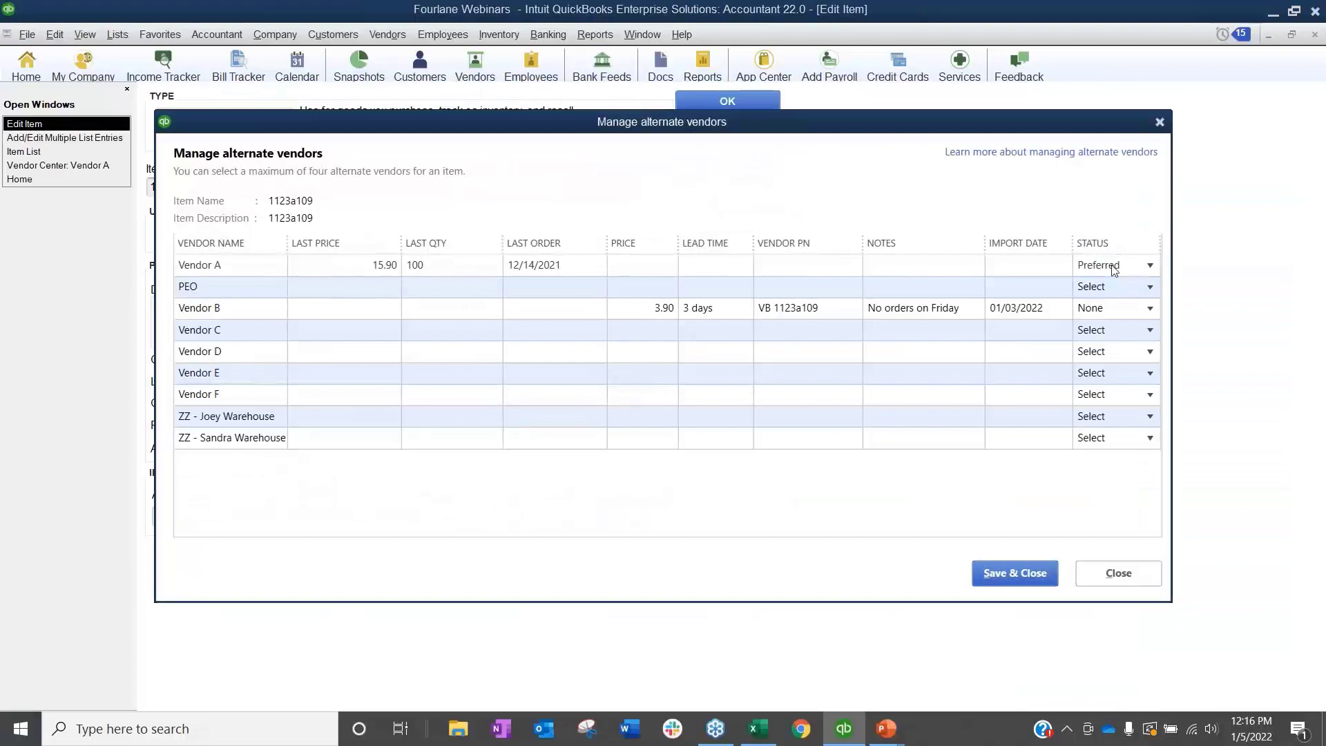
left_click(1150, 310)
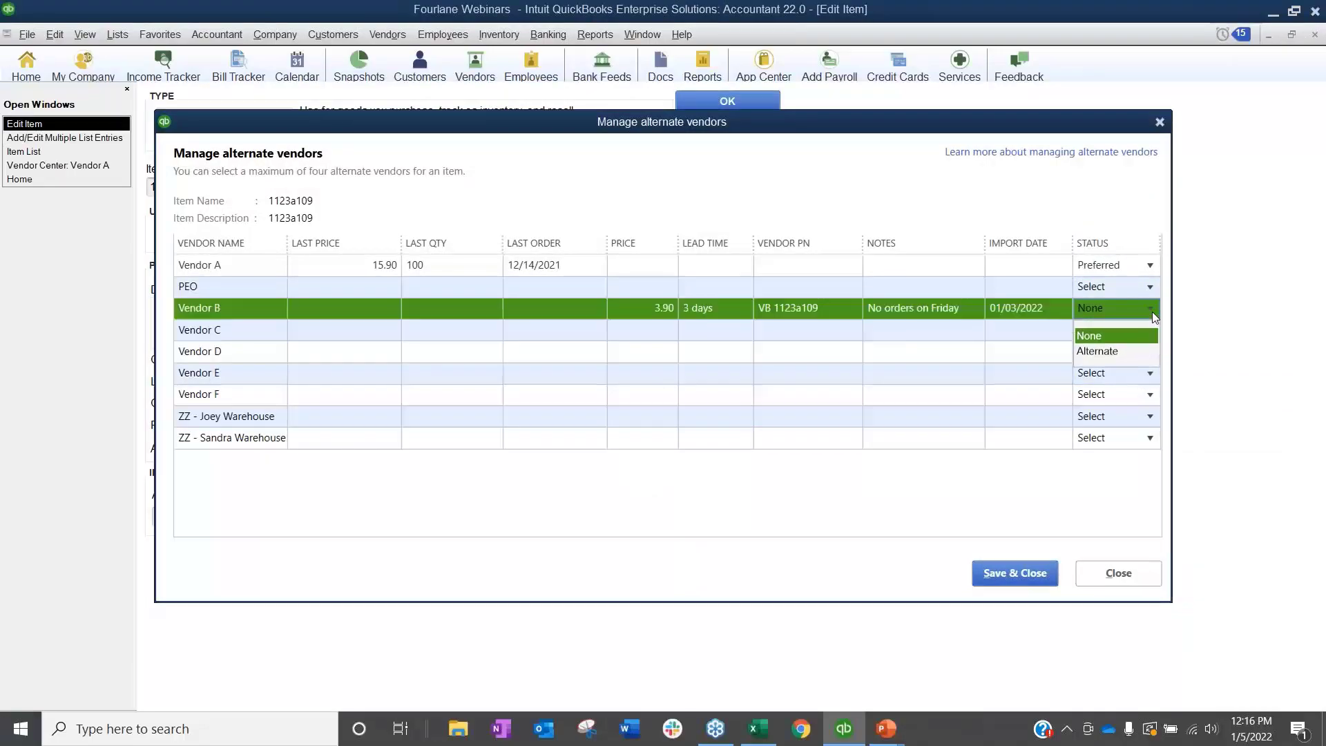
left_click(1131, 302)
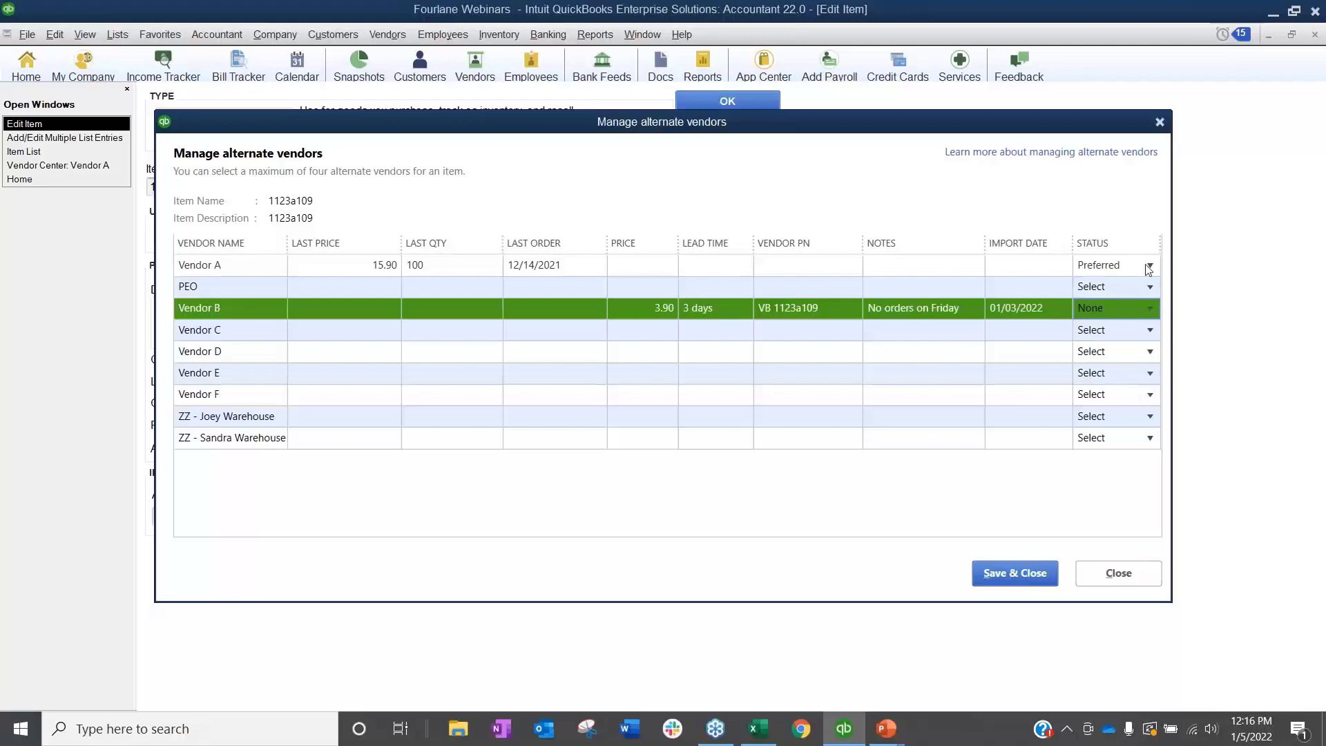
left_click(1150, 286)
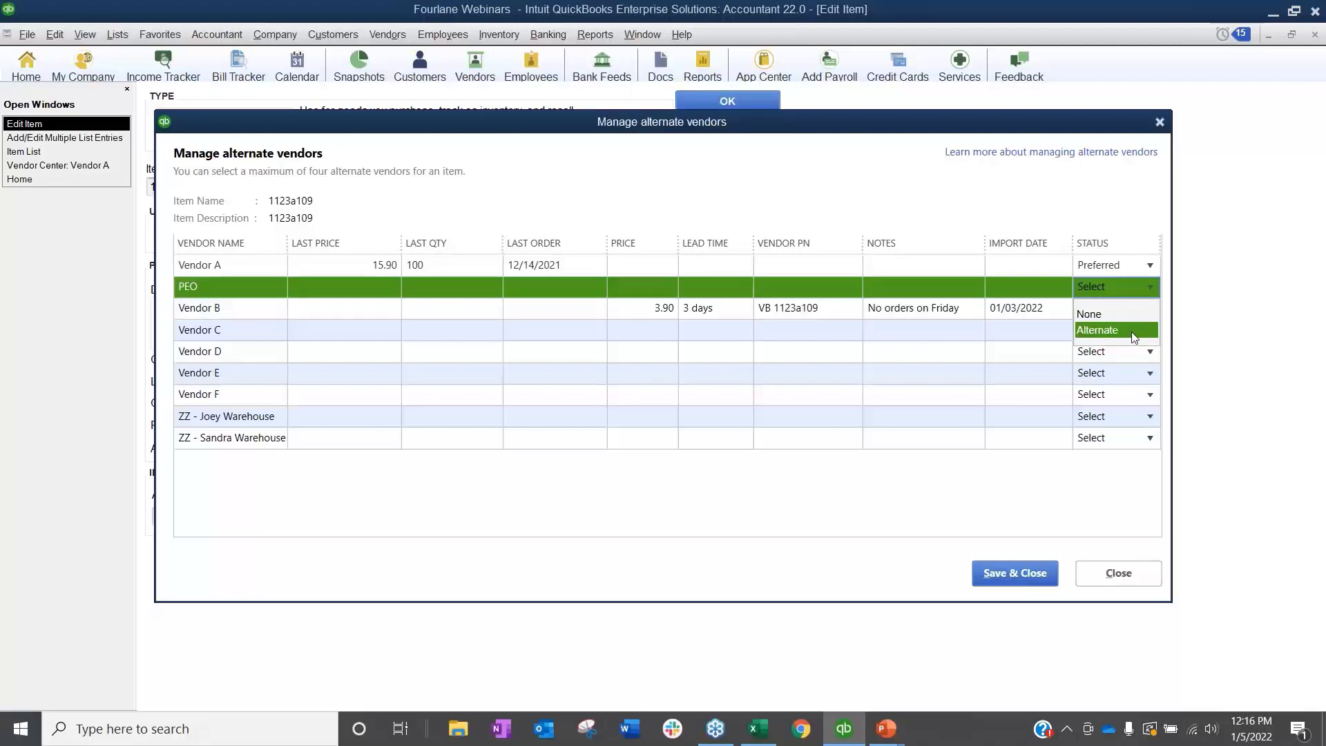
left_click(1133, 330)
left_click(1117, 572)
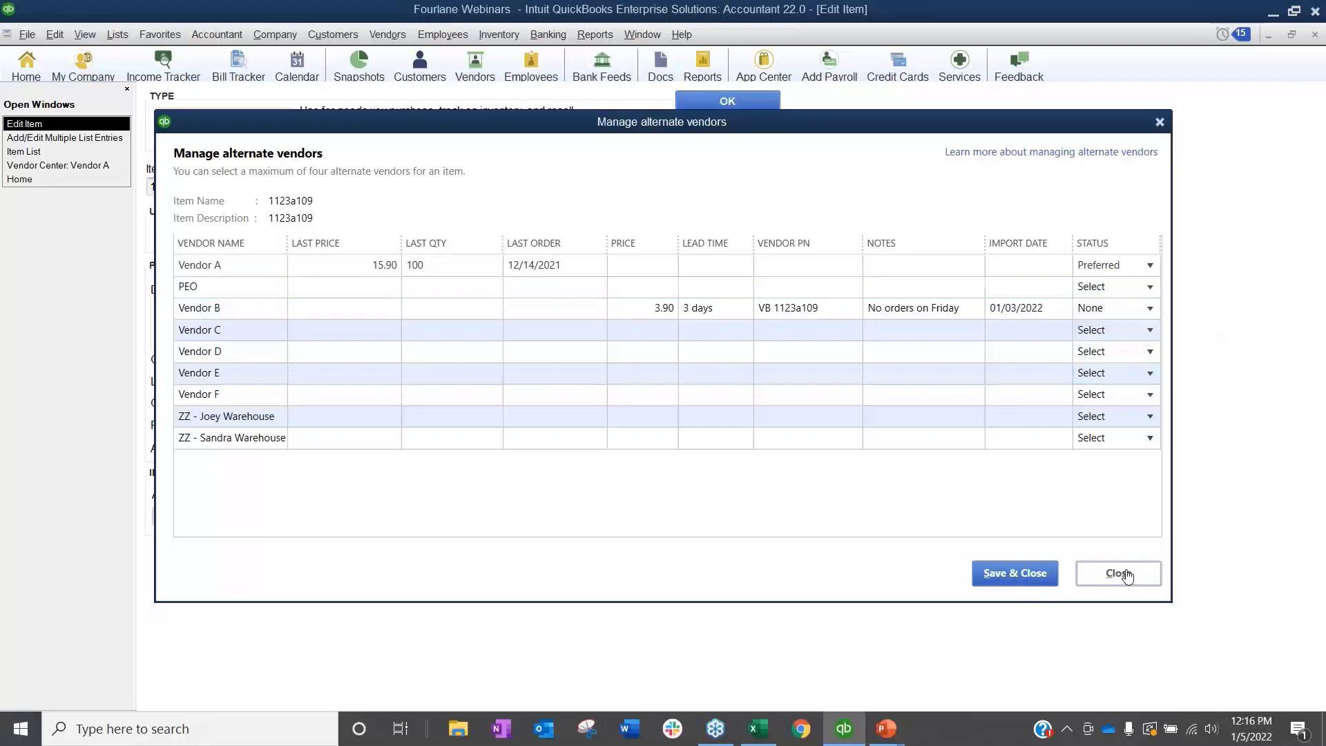
left_click(726, 131)
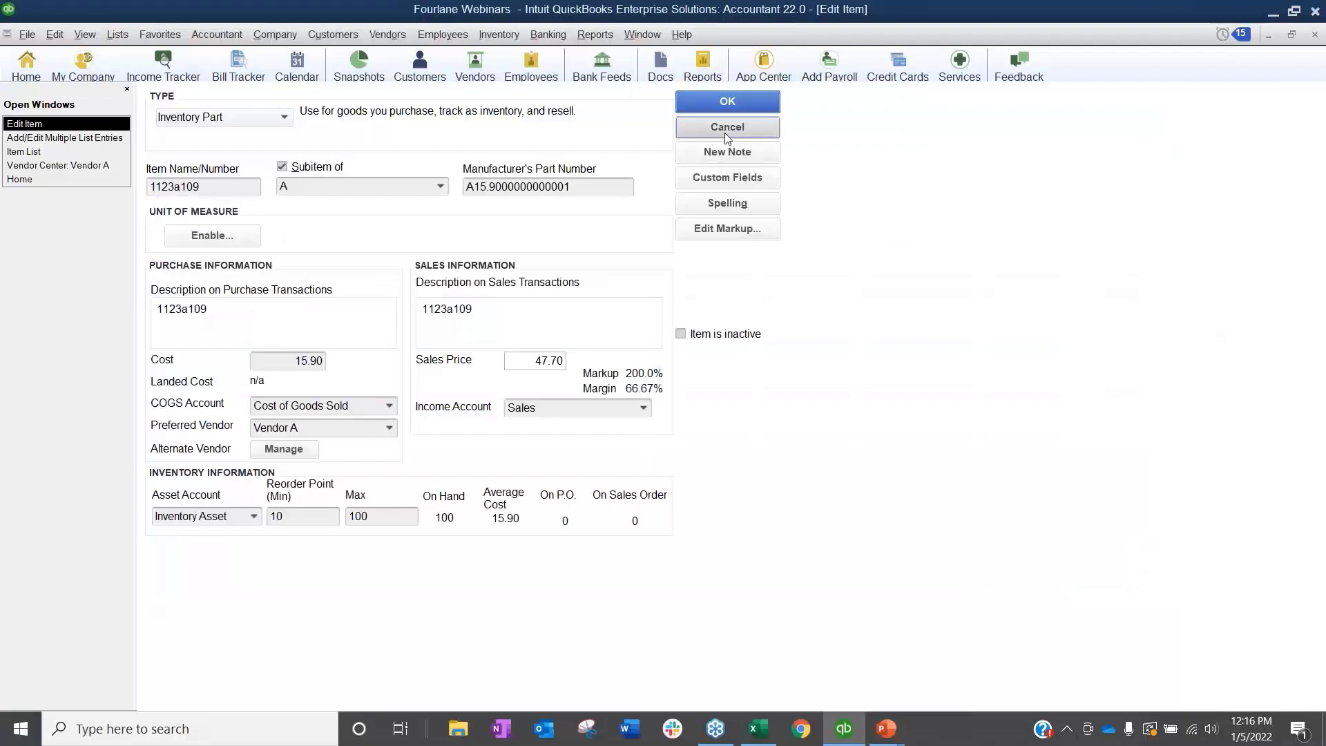
left_click(124, 141)
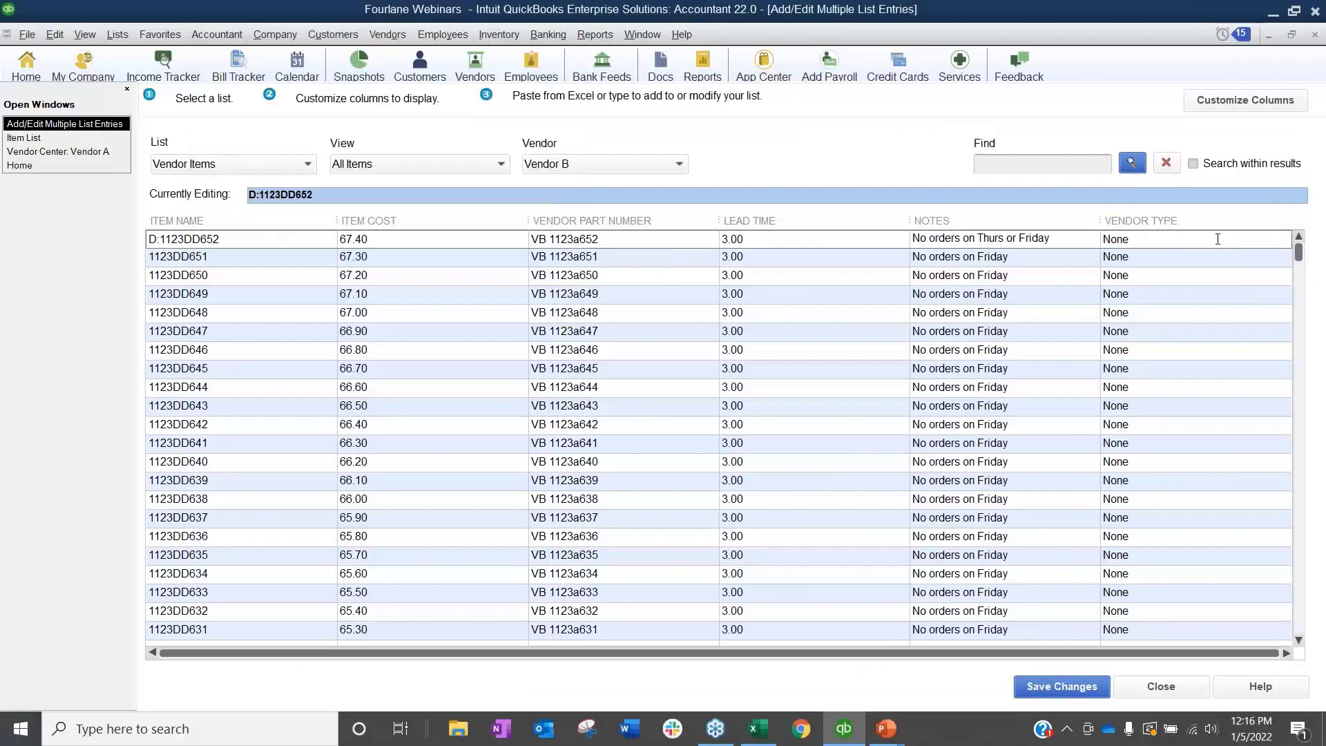
Return to the Excel workbook, enlarge its window and clear the Vendor header from F1.
left_click(757, 729)
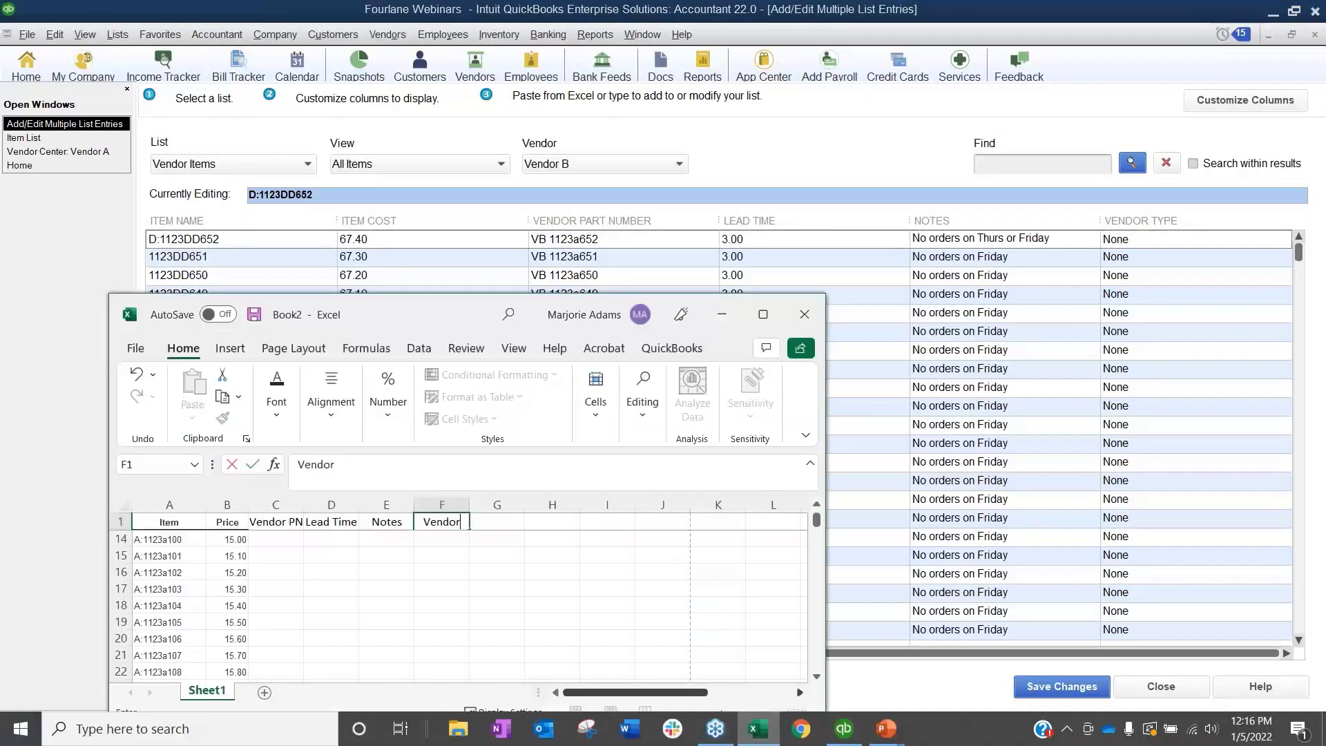
left_click(763, 315)
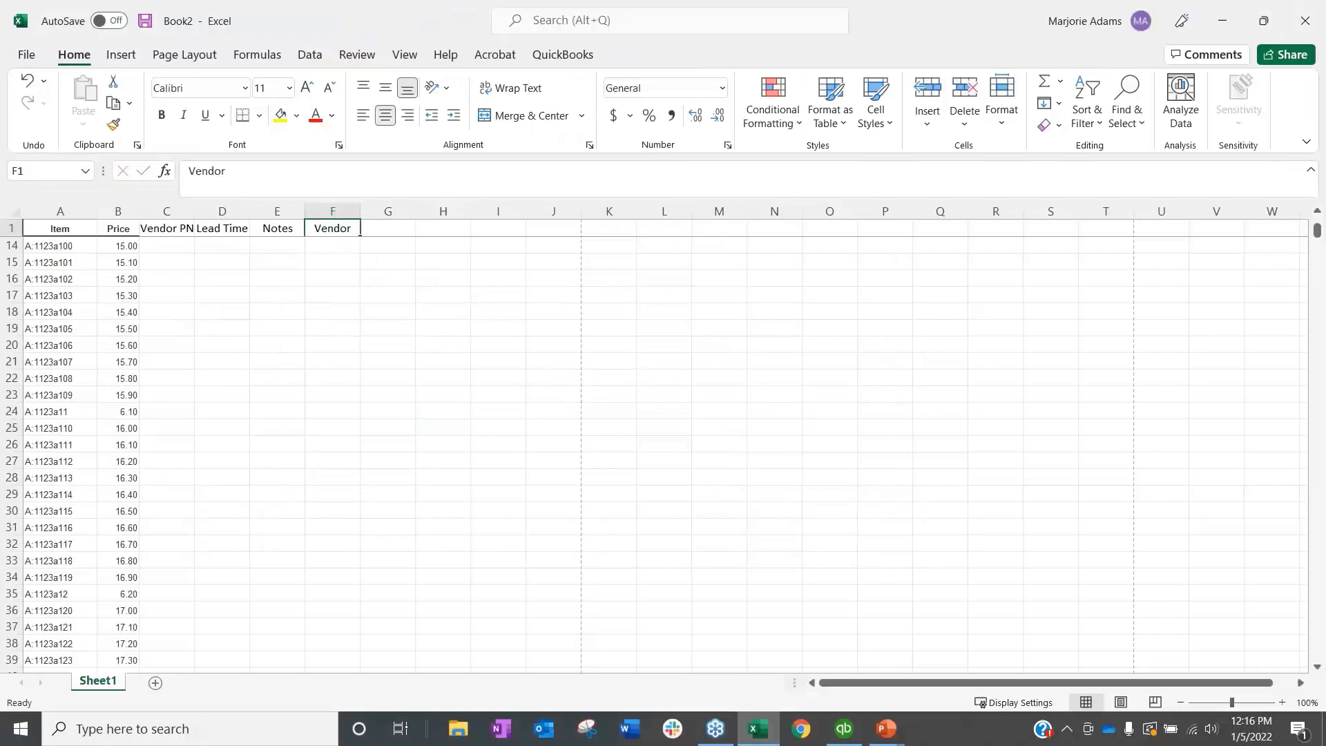
key("Delete")
left_click(332, 412)
Try to cut rows 80 through 1015 from the item list.
scroll(227, 427, "down", 18)
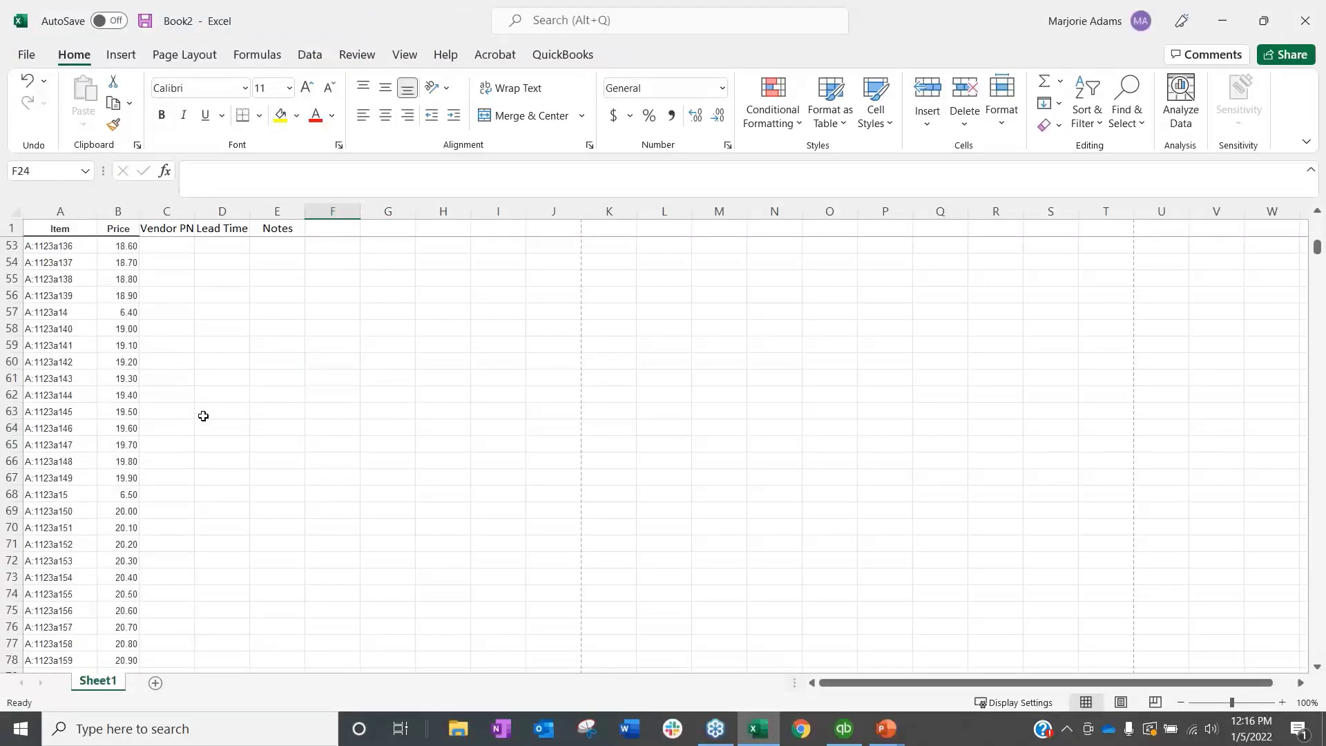
left_click(21, 440)
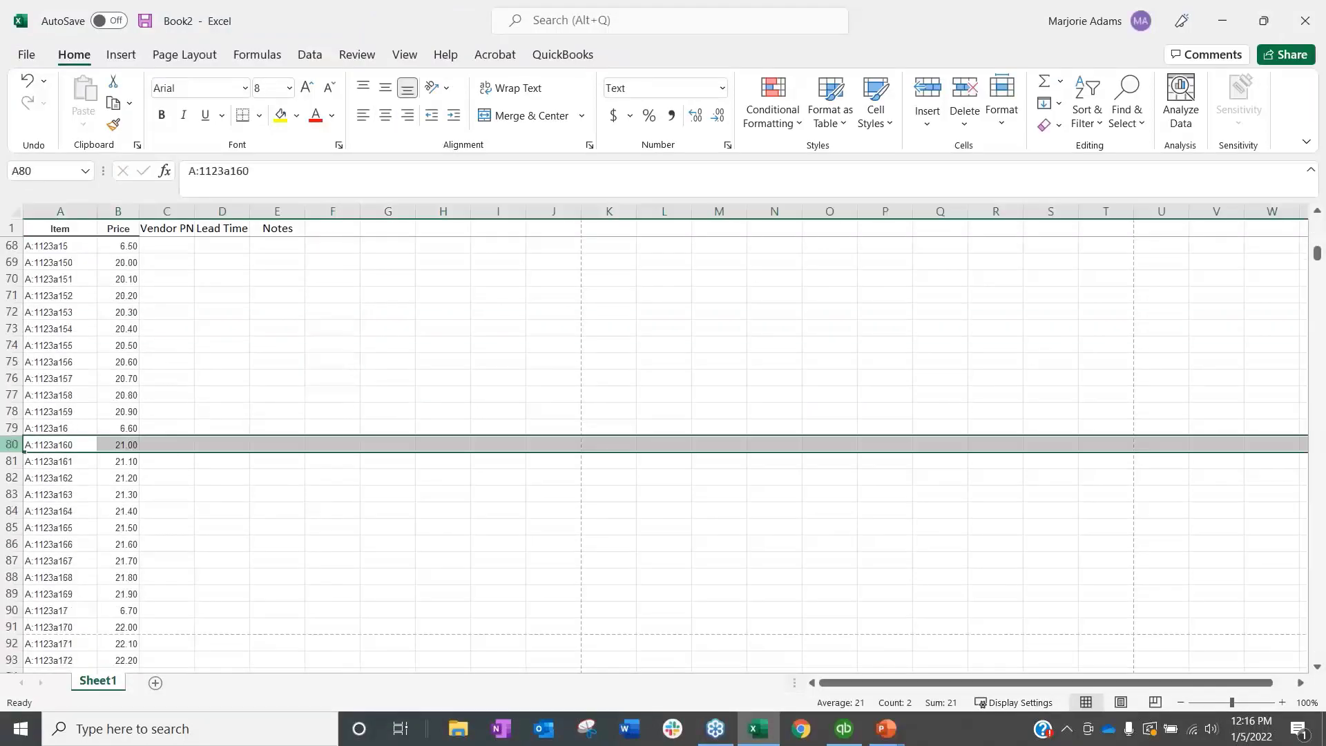
left_click_drag(1317, 257, 1321, 682)
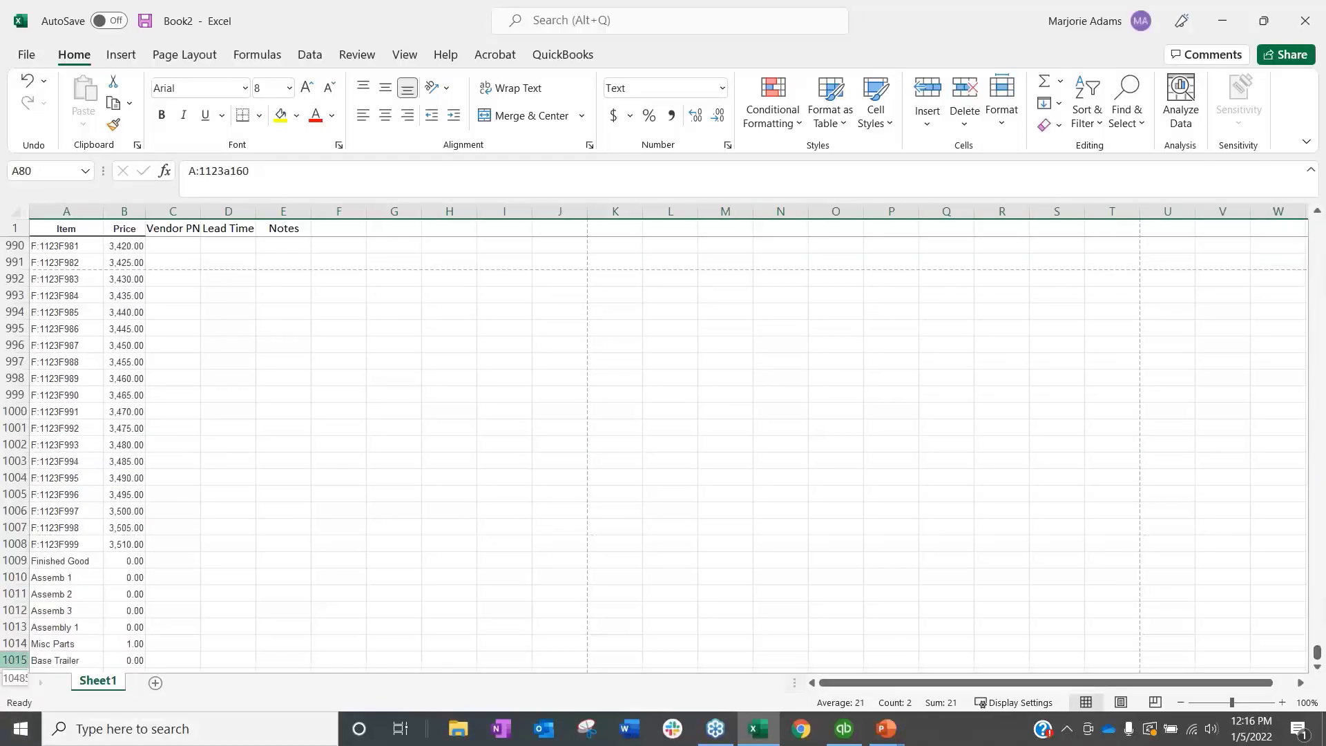
left_click(13, 660, "shift")
right_click(158, 449)
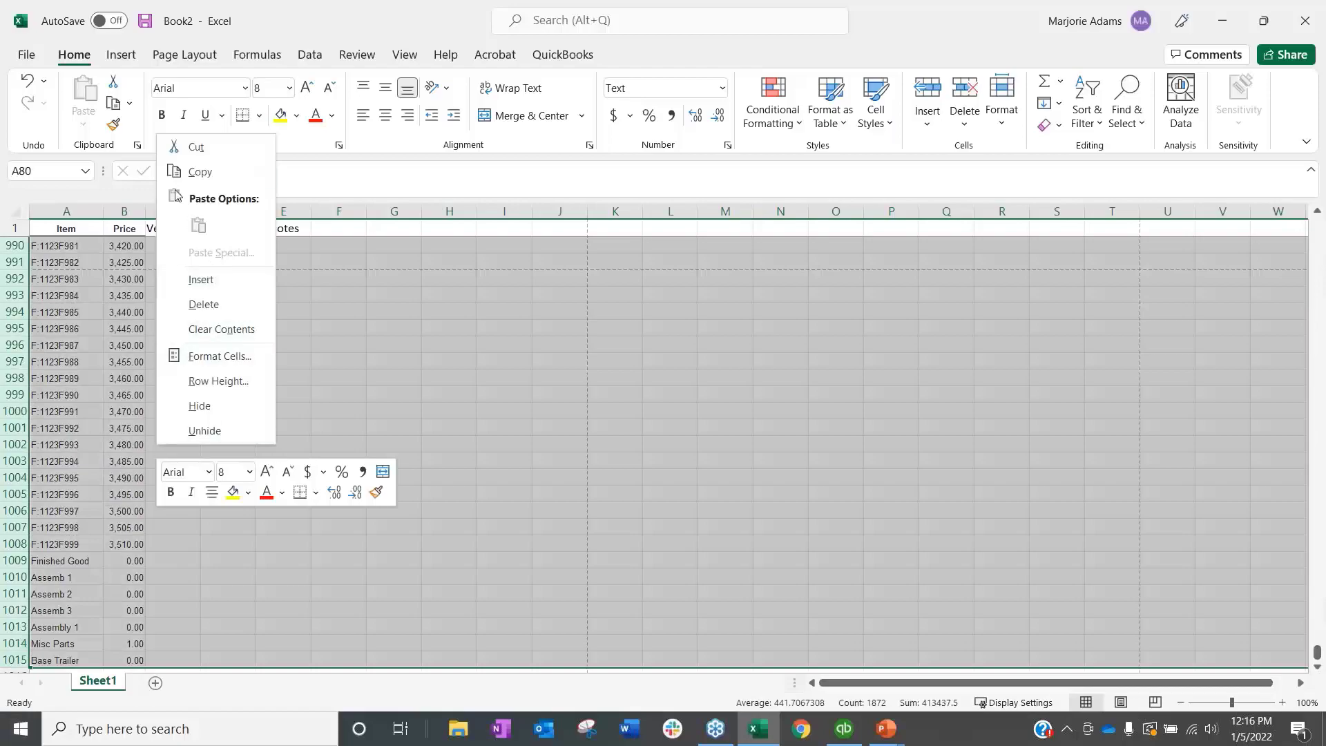
left_click(196, 147)
left_click(297, 411)
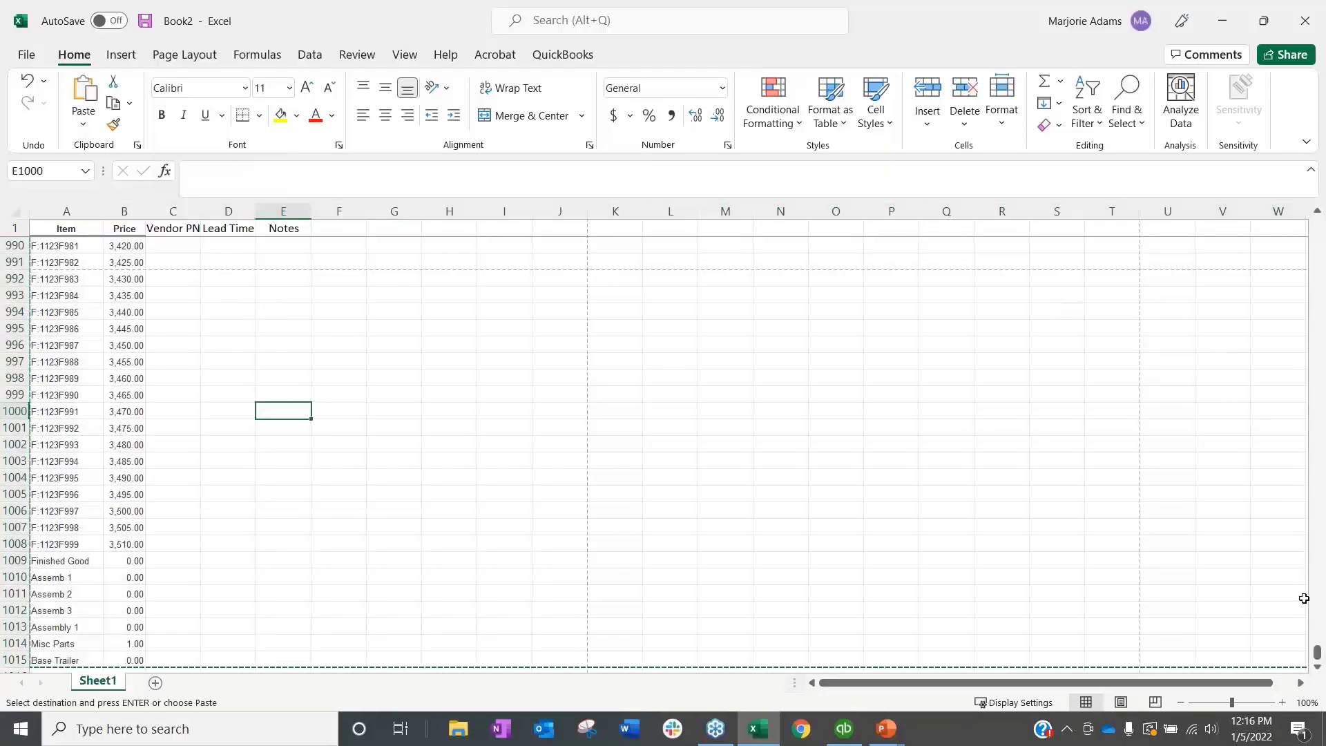
Delete only row 1000, item F:1123F991, from the sheet.
right_click(128, 345)
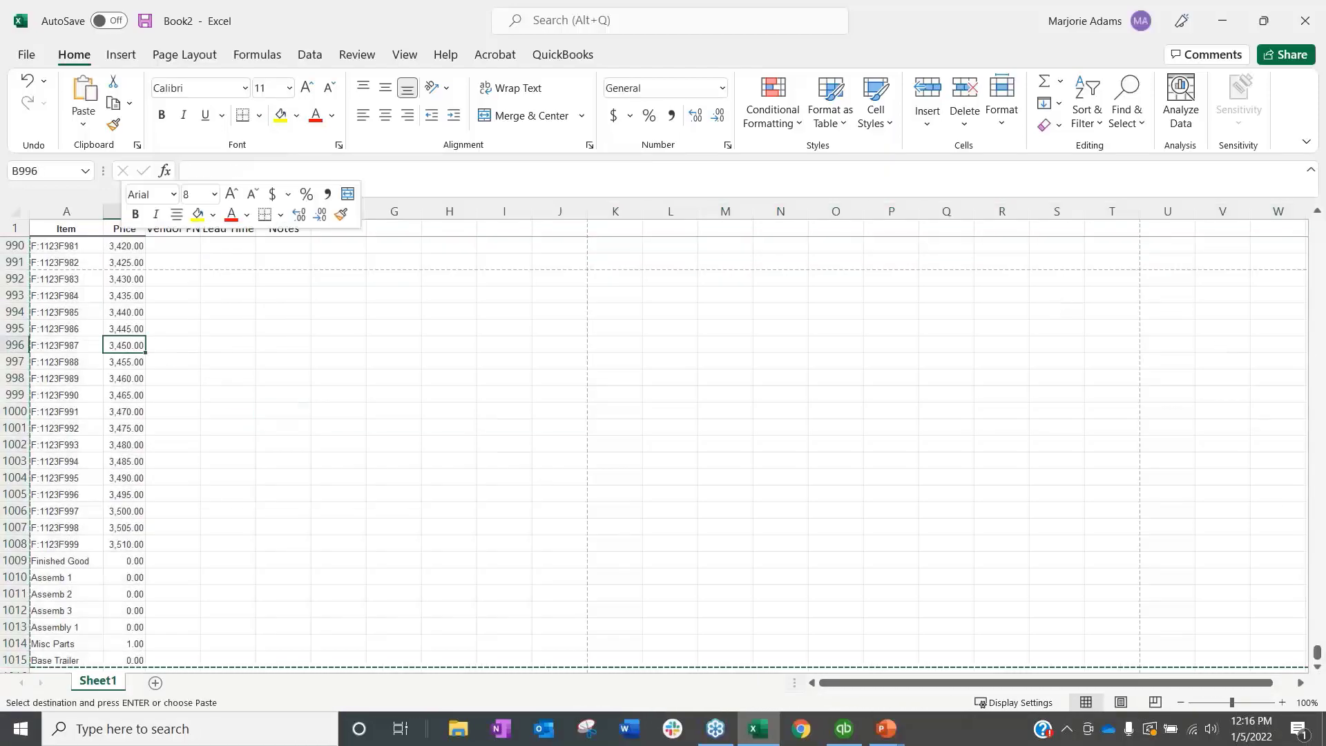
left_click(20, 413)
right_click(23, 414)
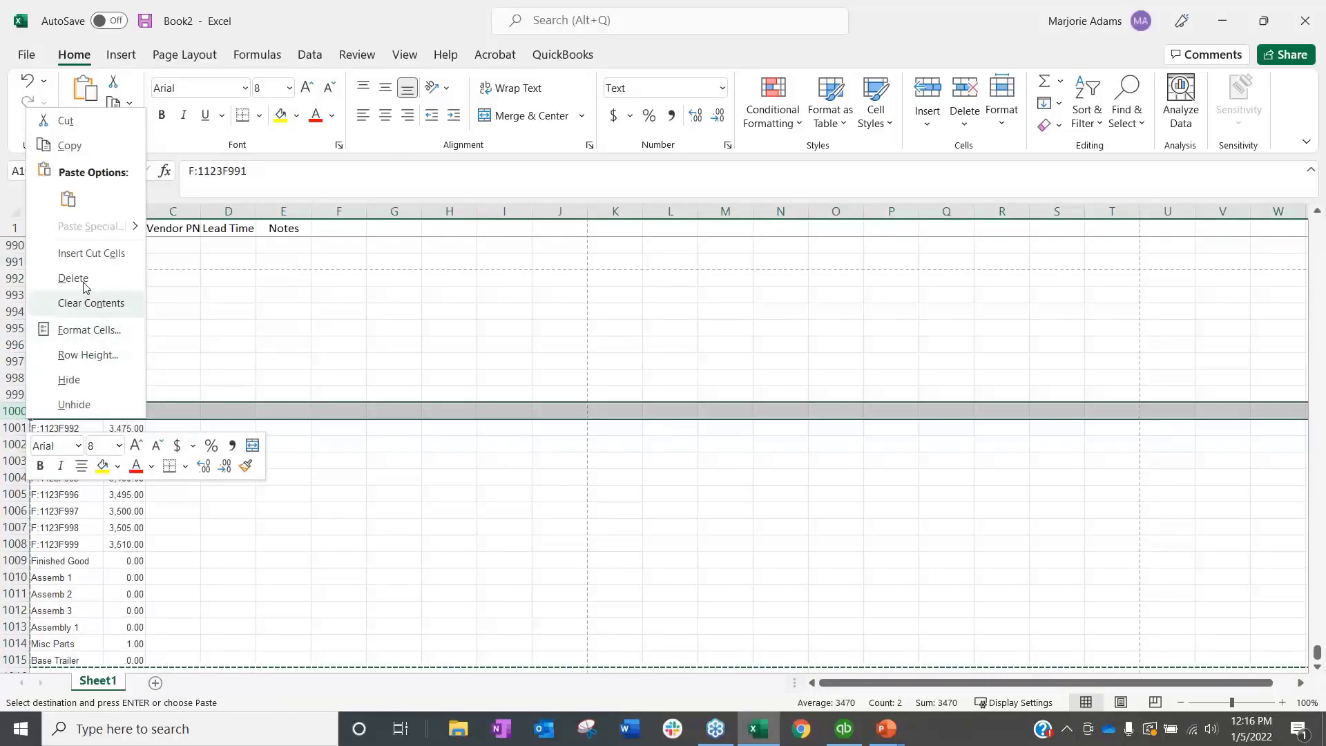
left_click(71, 274)
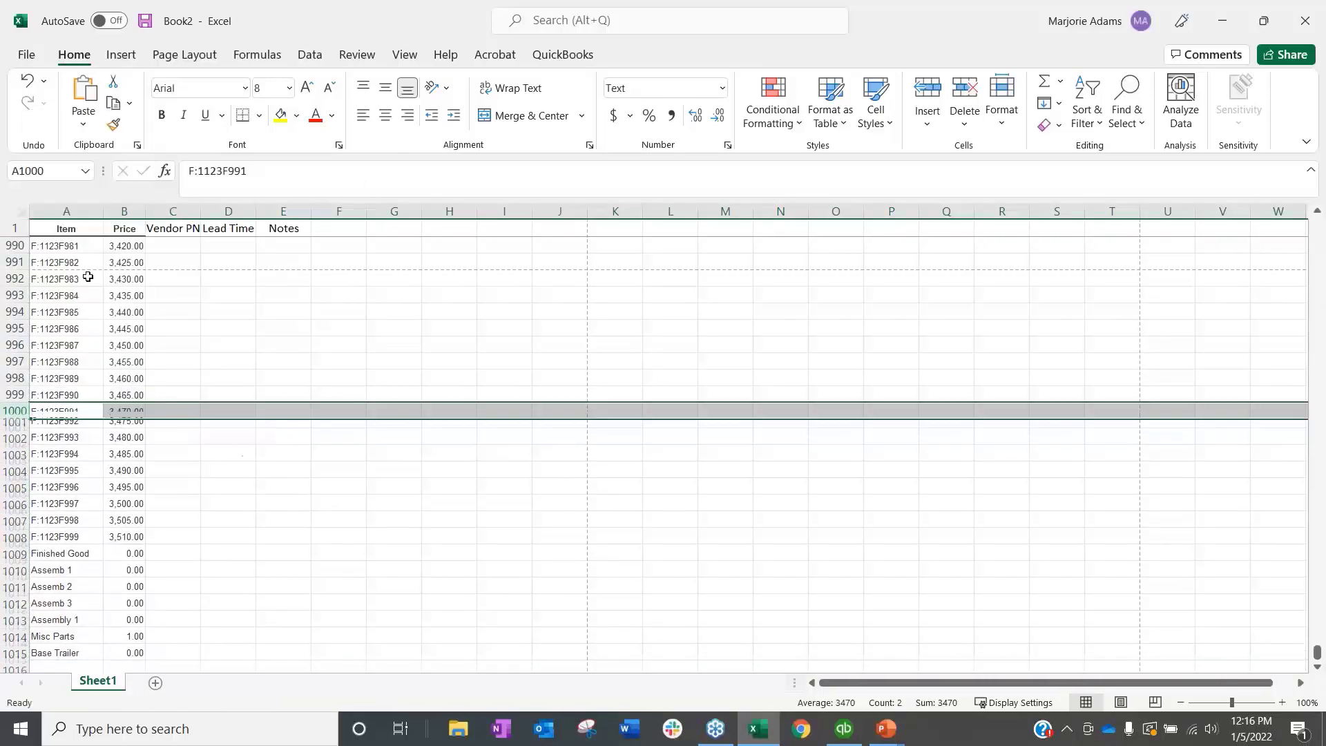
left_click(698, 463)
Delete all rows from 104 through 1014, shortening the item list to the first items.
left_click(15, 643)
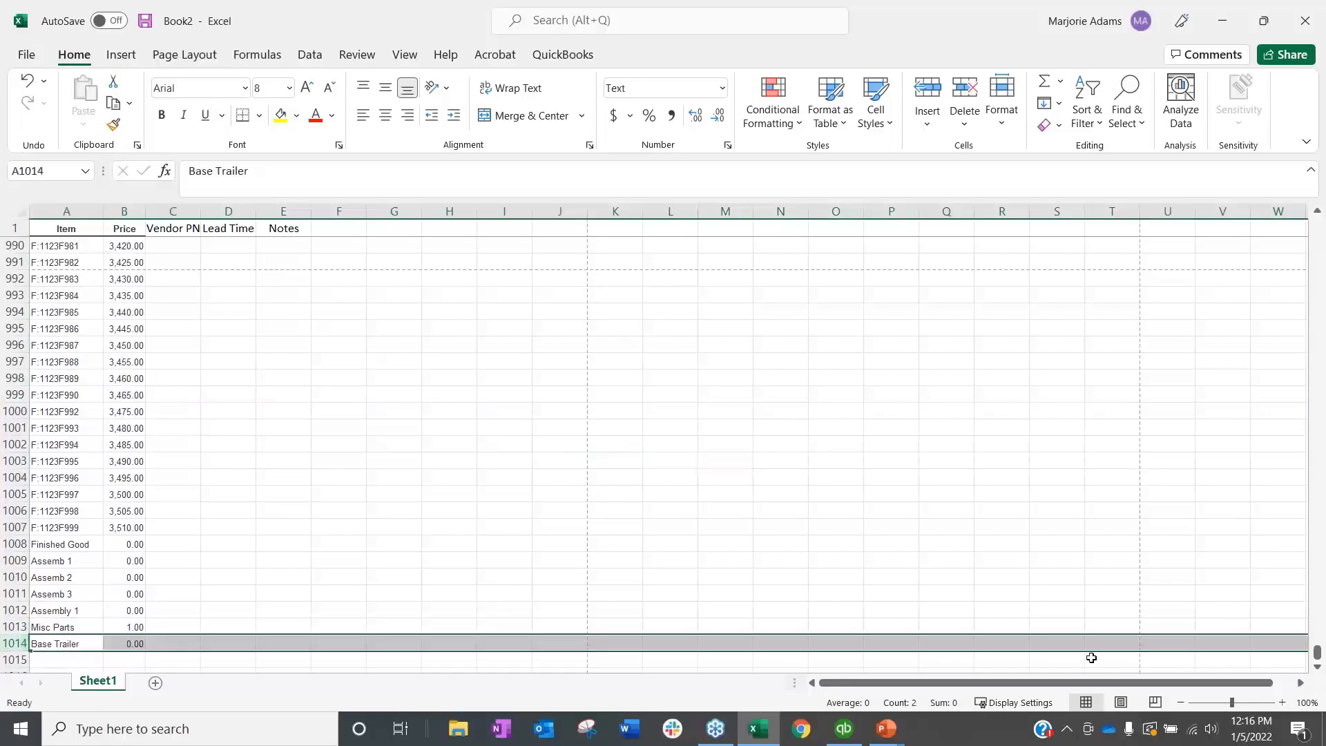
left_click_drag(1317, 652, 1319, 273)
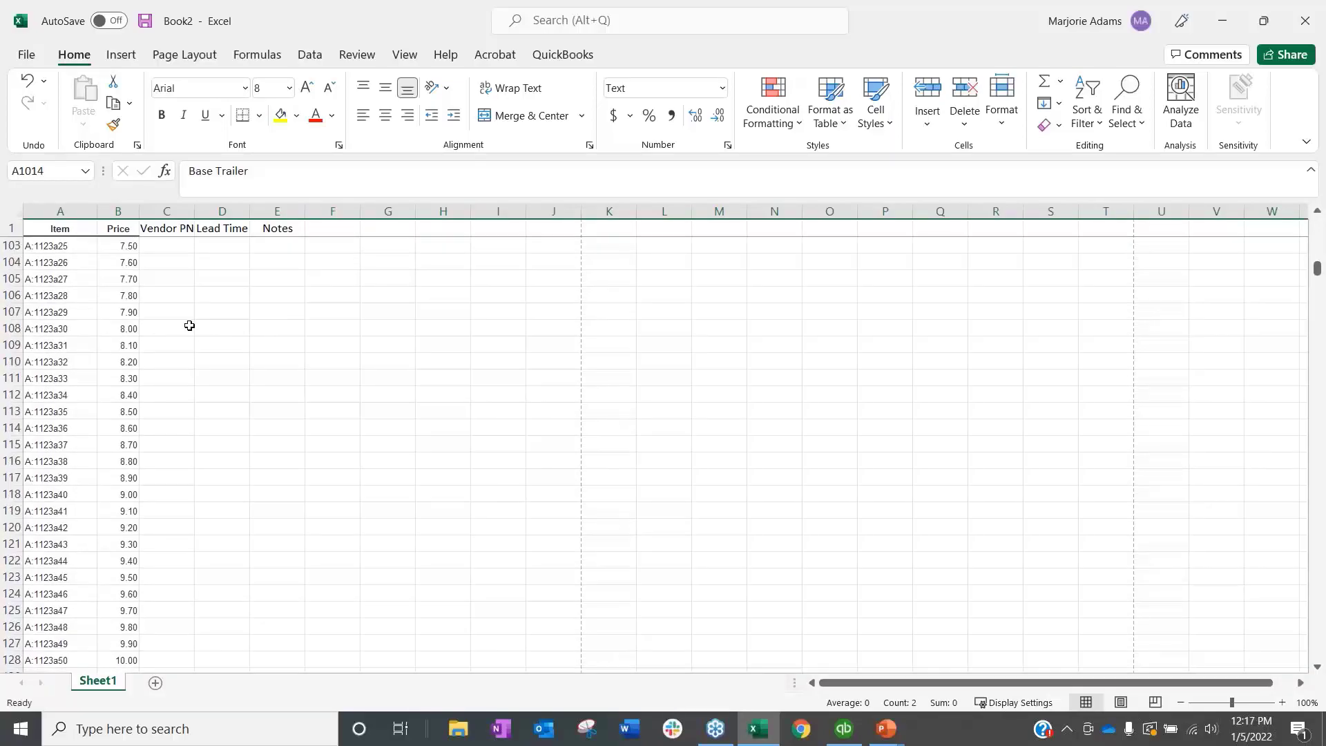
left_click(11, 263, "shift")
right_click(10, 262)
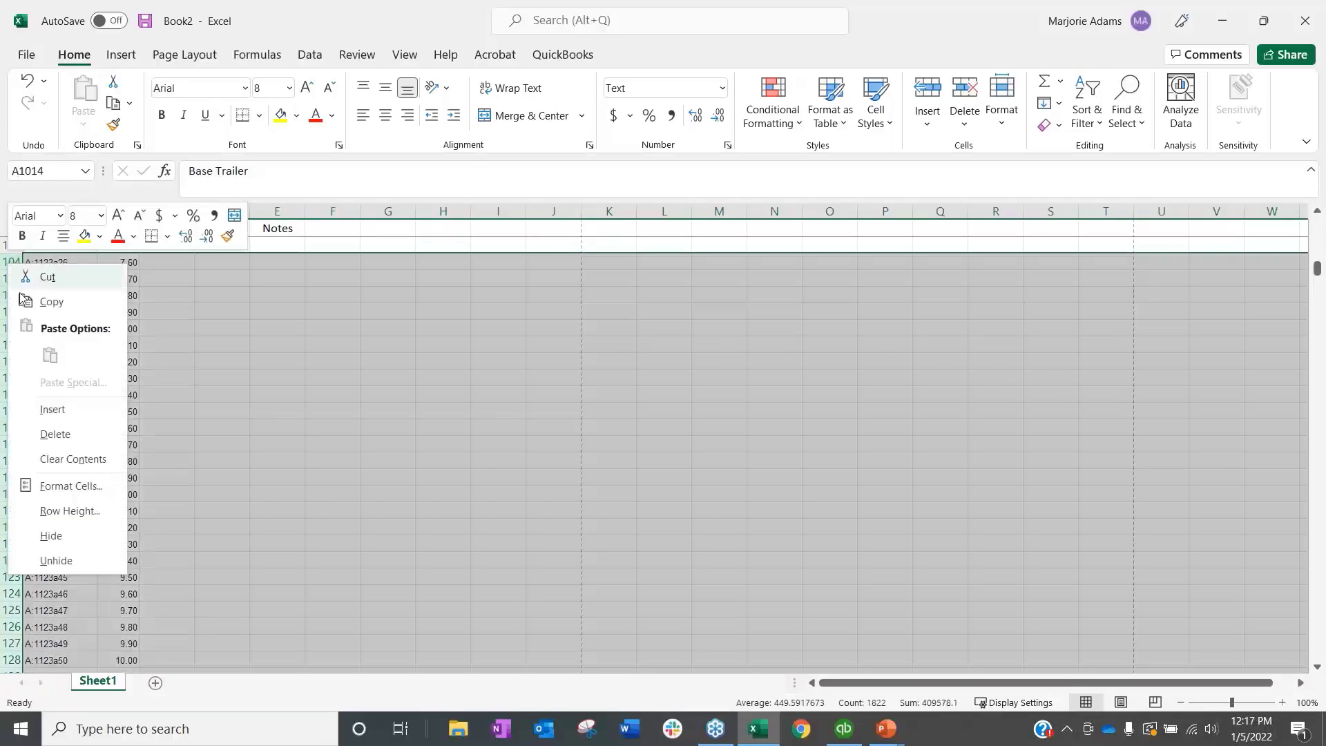
left_click(44, 433)
left_click(373, 447)
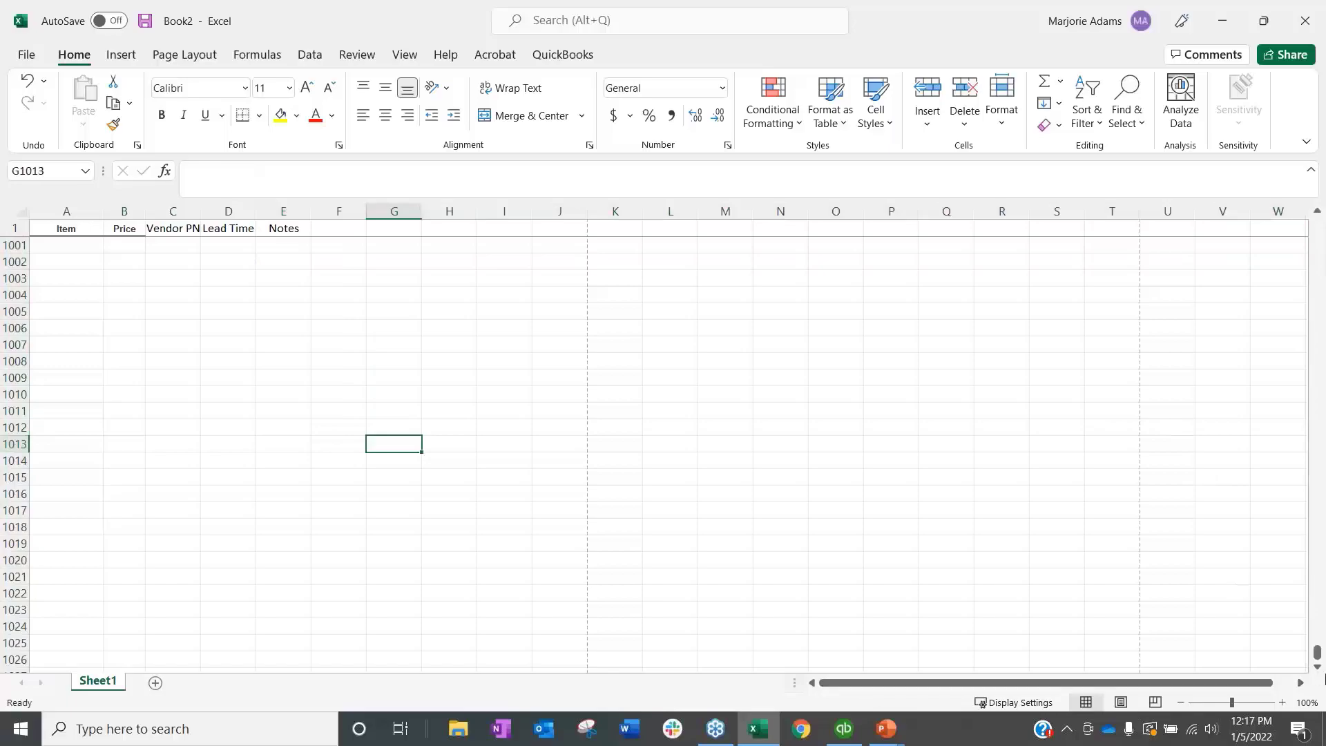
Widen the Price and Vendor PN columns.
left_click_drag(1316, 655, 1317, 224)
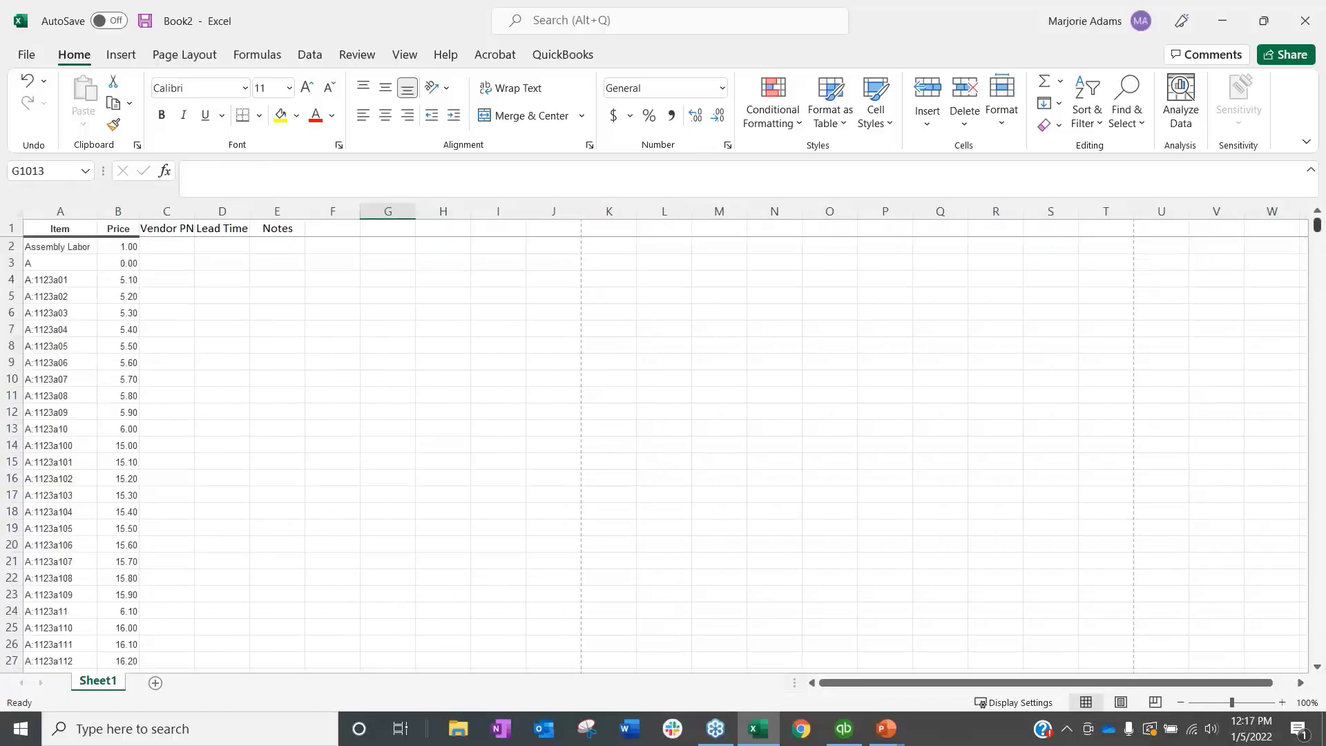
left_click(497, 362)
left_click_drag(138, 210, 302, 212)
left_click(284, 345)
left_click(235, 343)
left_click(163, 246)
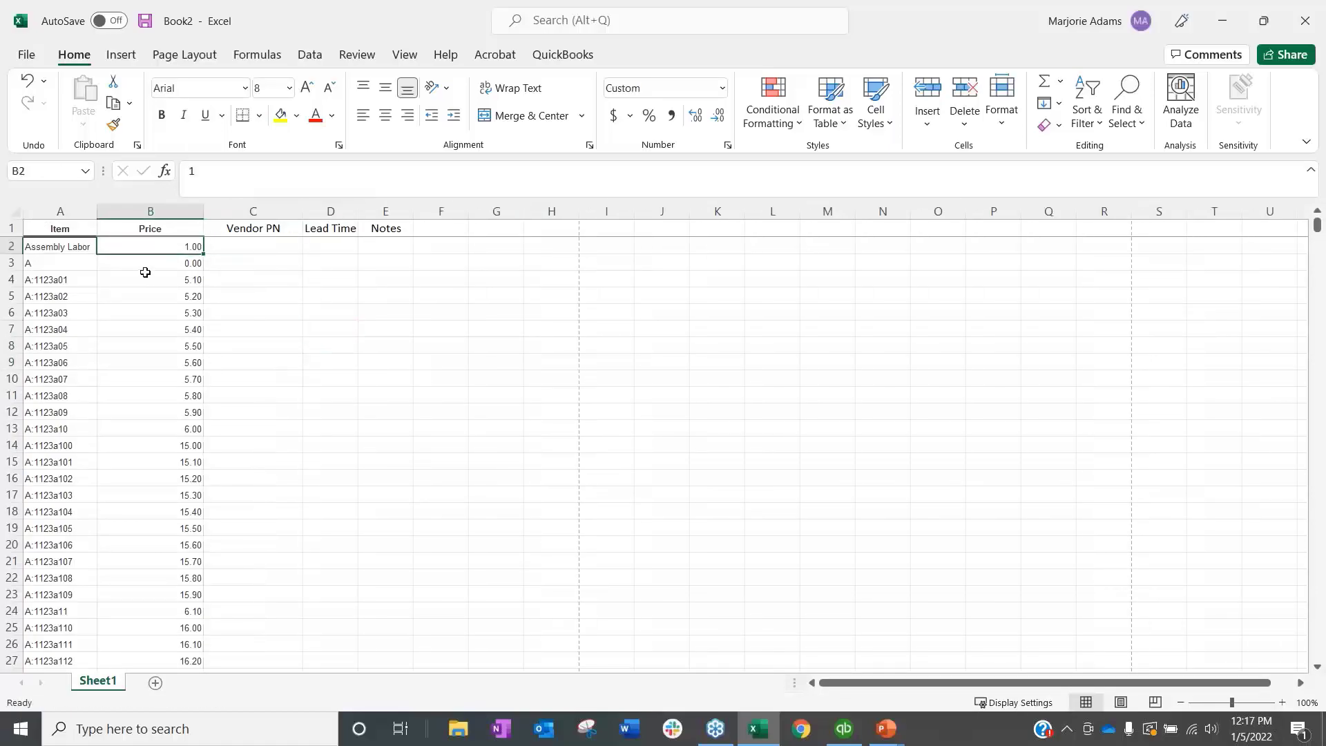
Insert a blank column before Vendor PN and give it the header Price in C1.
left_click(226, 211)
right_click(228, 213)
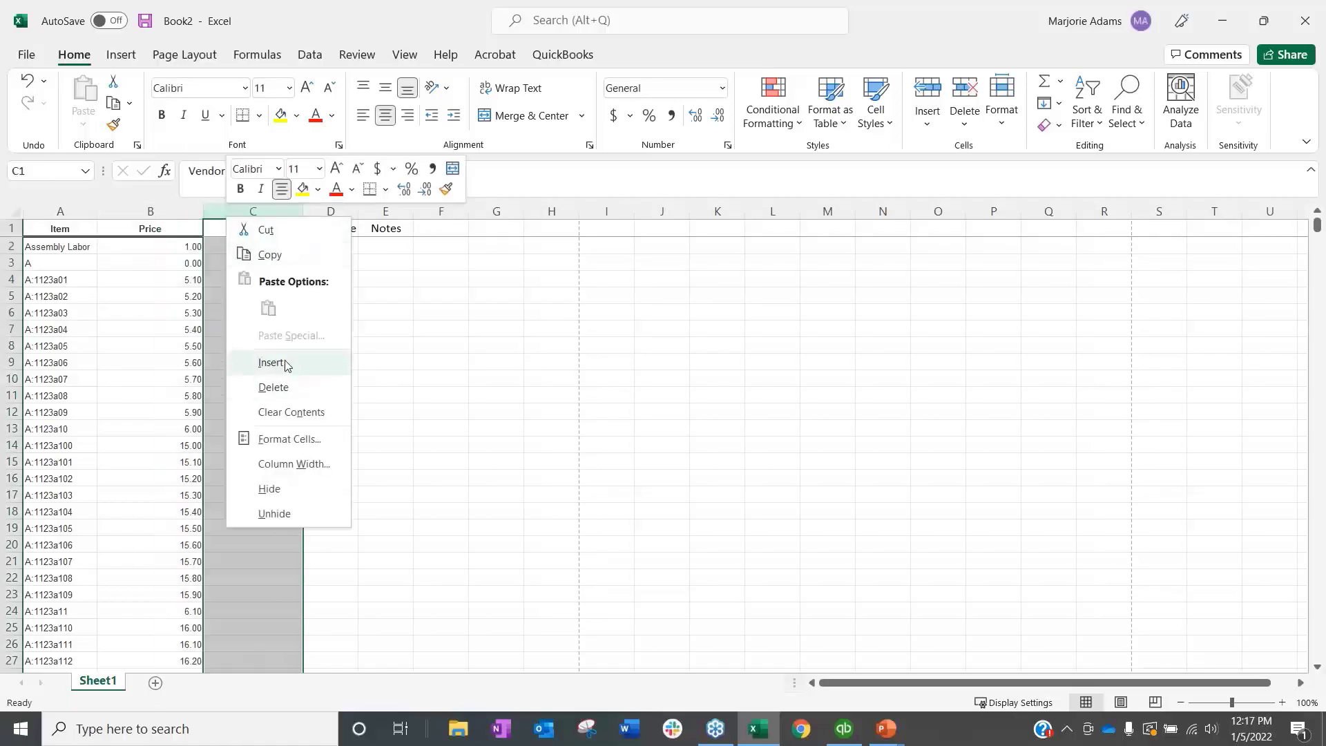
left_click(271, 362)
left_click(255, 395)
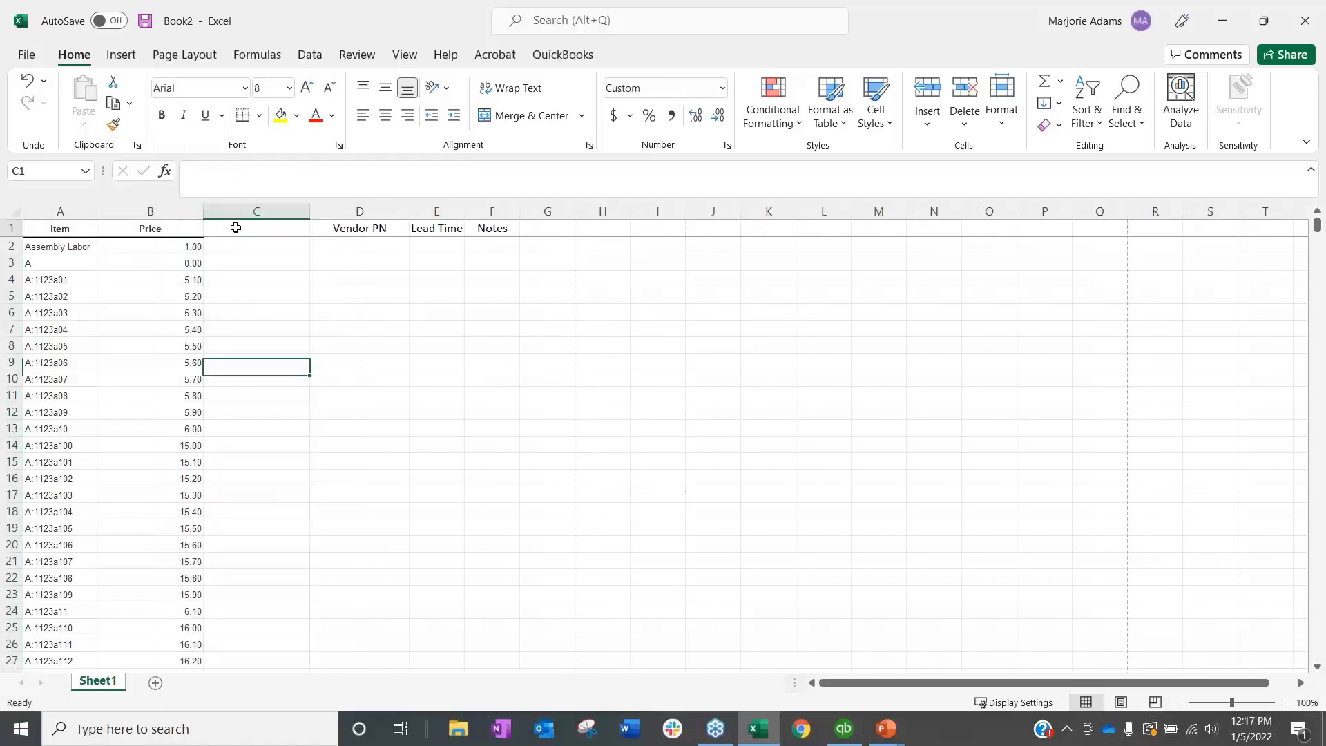
left_click(235, 227)
type("P")
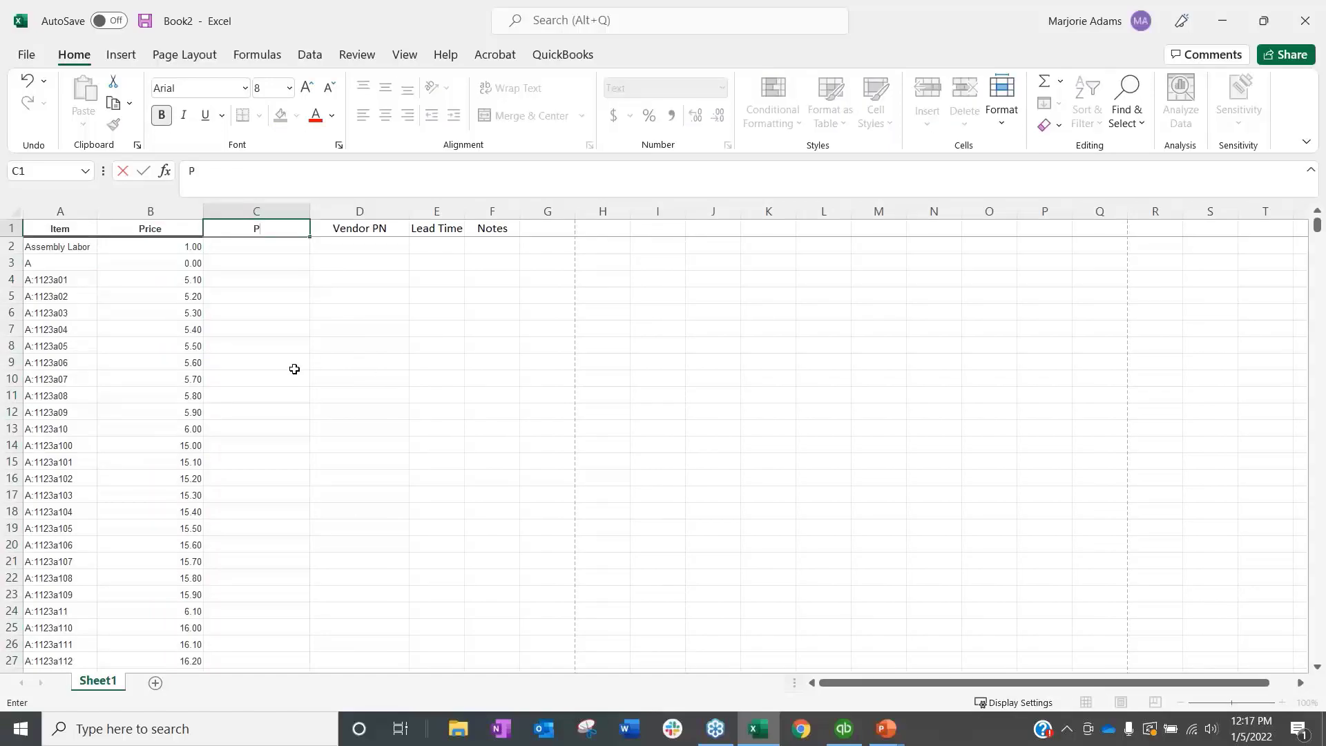
type("rice")
left_click(173, 389)
Delete rows 2 and 3, the Assembly Labor and parent A entries, so the list starts with the first subitem.
left_click_drag(12, 247, 12, 262)
right_click(12, 262)
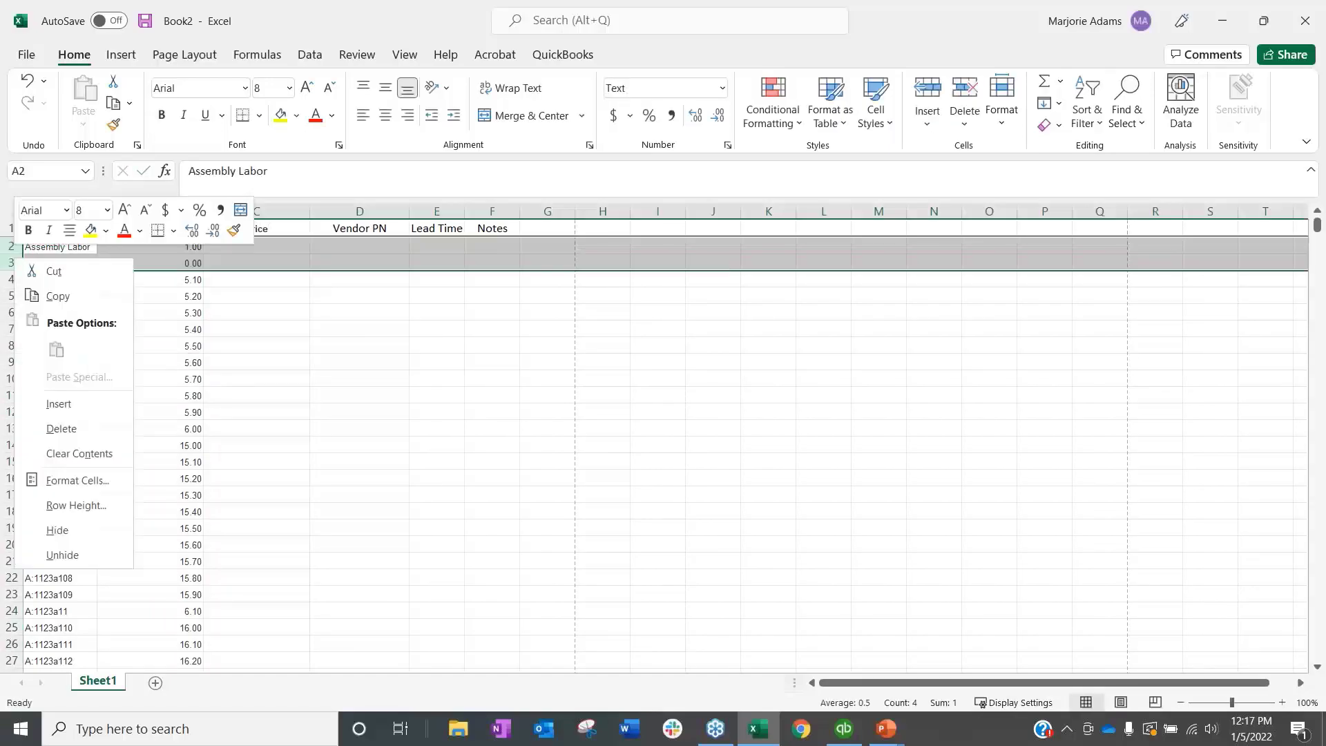
left_click(61, 428)
left_click(256, 395)
Enter the formula +B2*1.25 in C2 of the new Price column and fill it down the whole item list.
left_click(254, 241)
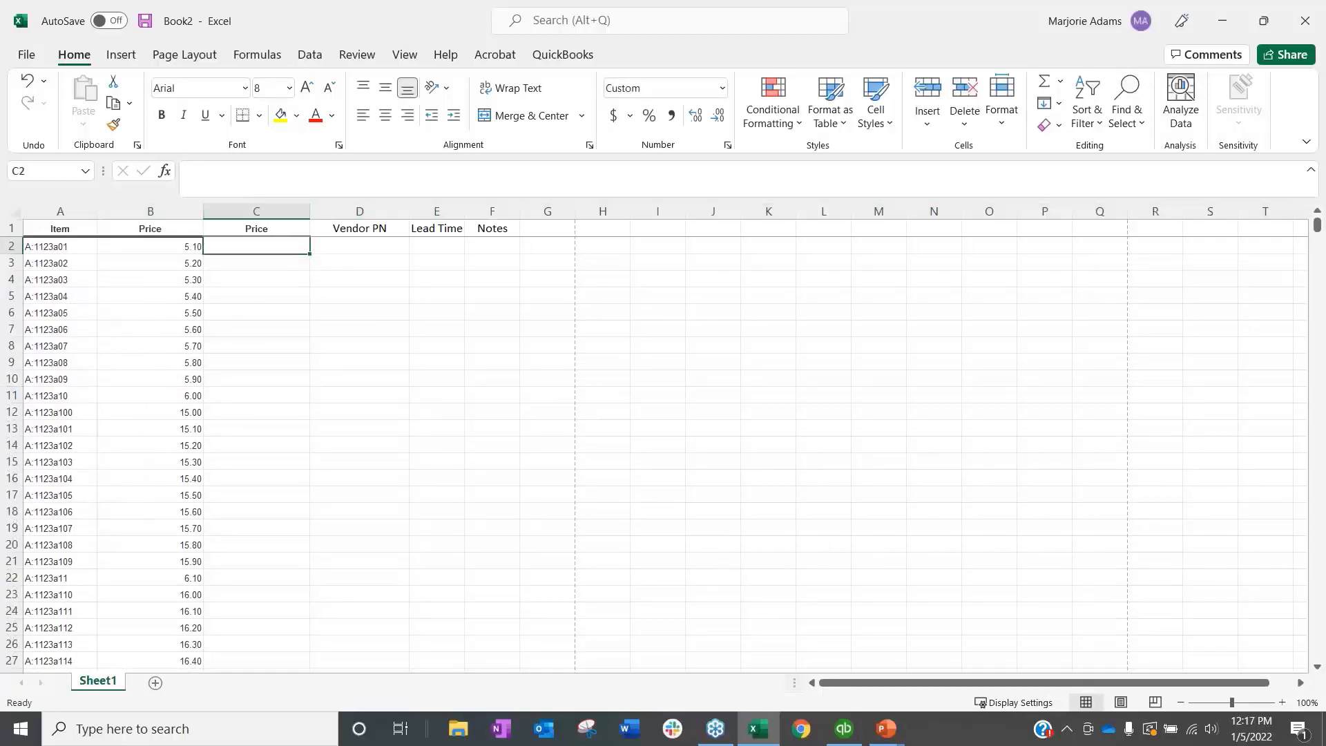
type("+")
left_click(163, 243)
type("*")
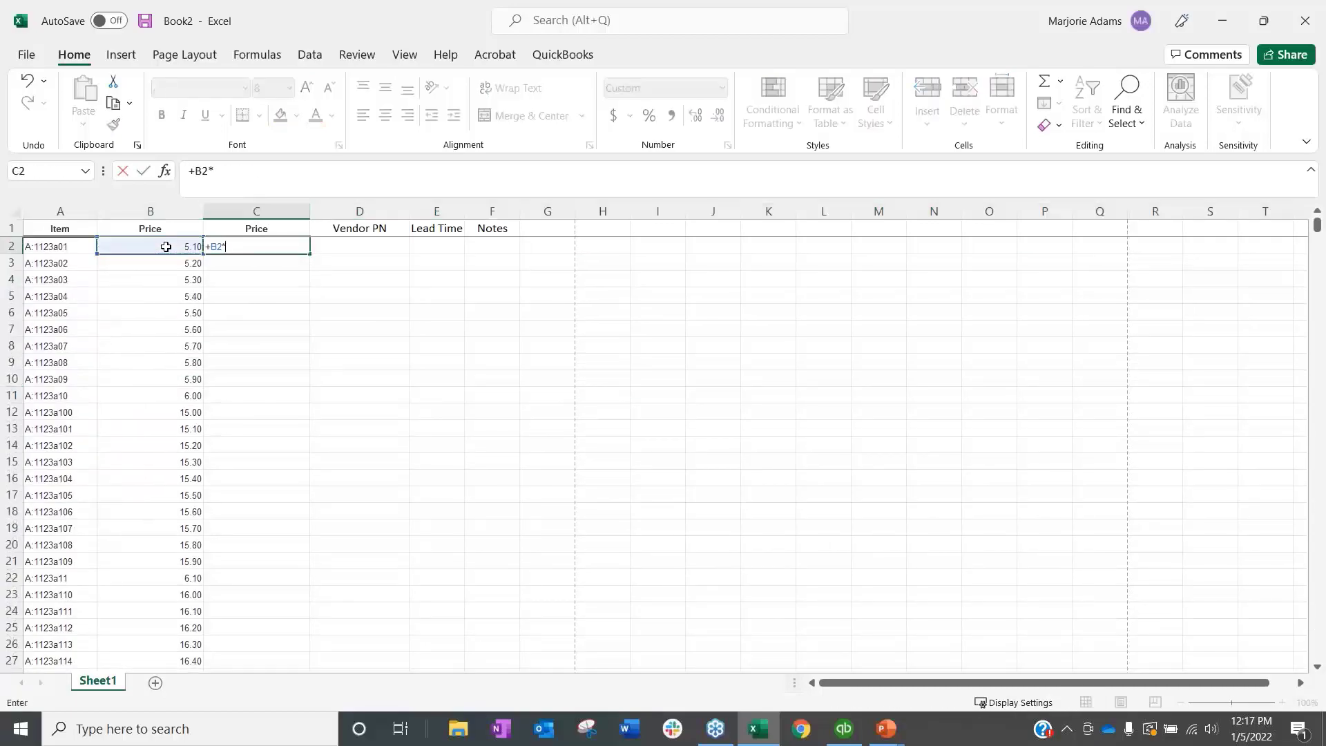
type("1.25")
key("Return")
left_click(296, 247)
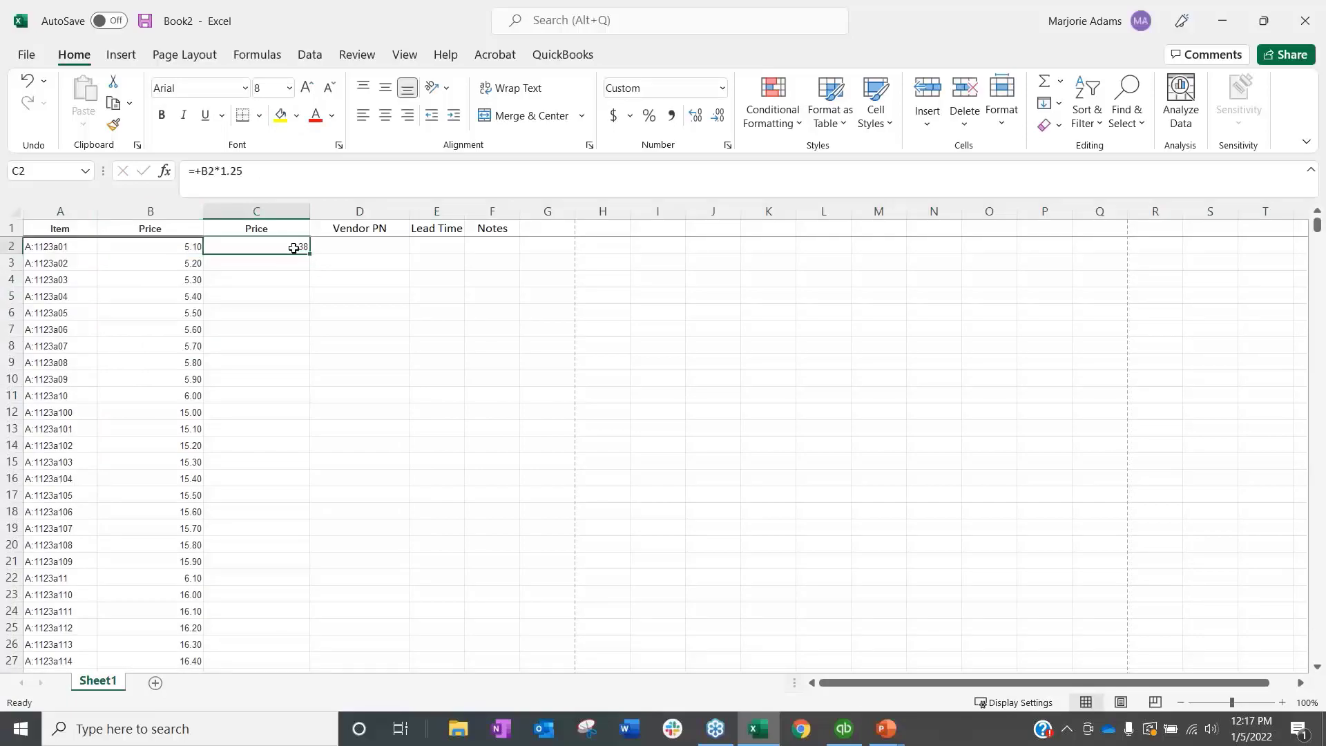
double_click(309, 253)
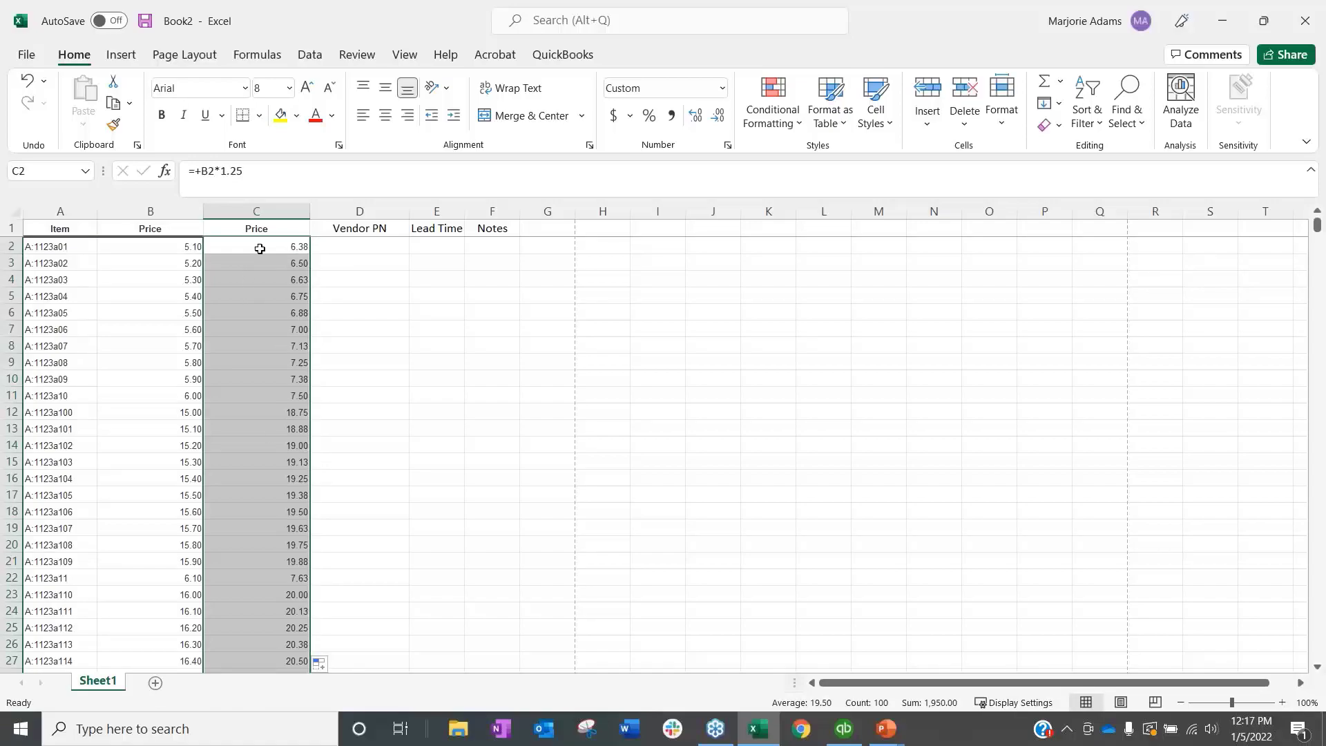
Copy the calculated prices in column C and paste them back over the formulas as values only.
key("ctrl+c")
right_click(291, 244)
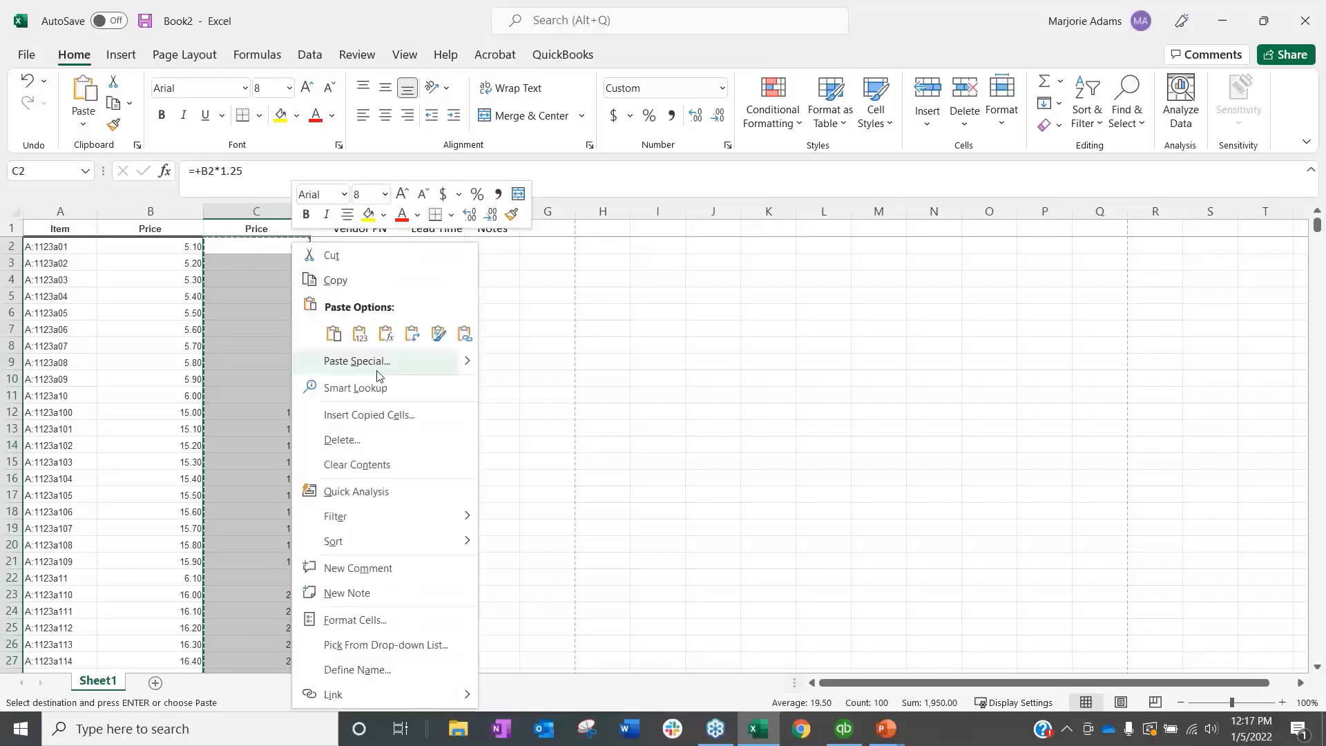
left_click(376, 371)
left_click(250, 297)
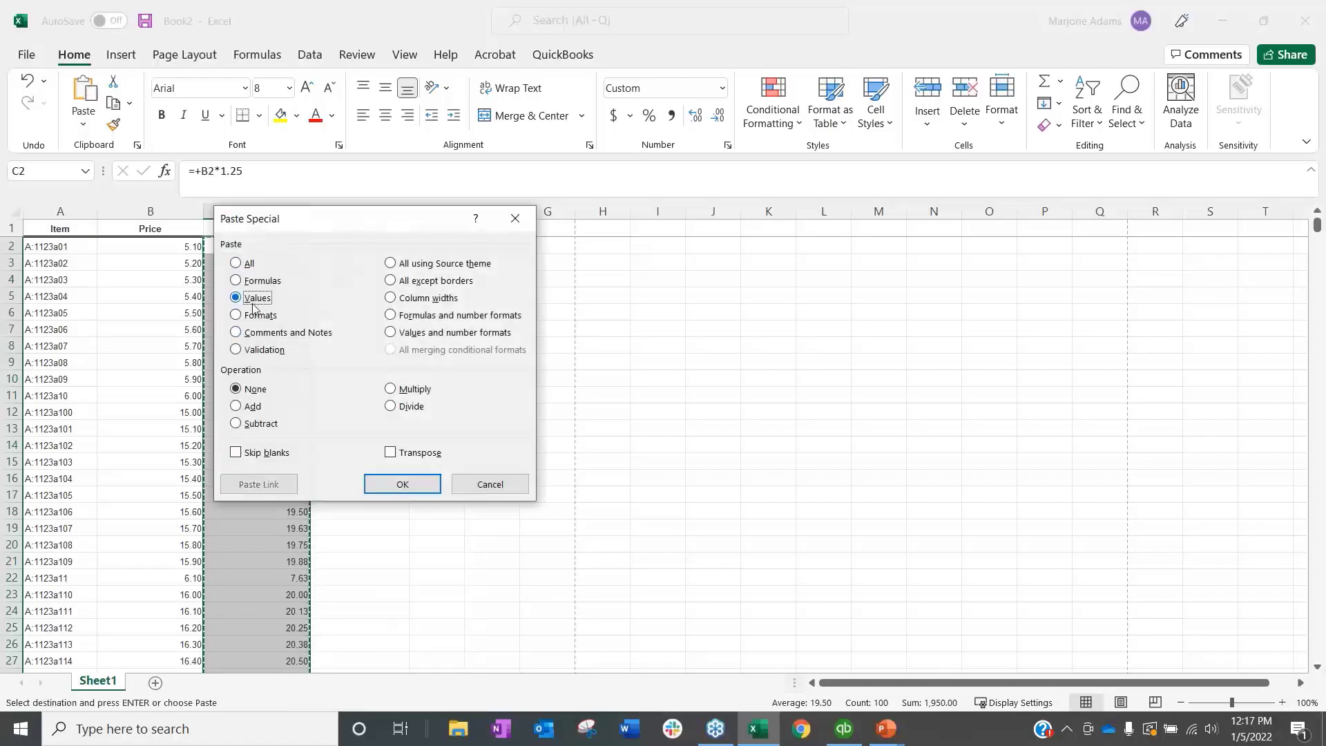
left_click(404, 483)
Delete the original Price column B, keeping only the recalculated prices.
left_click(150, 211)
right_click(151, 213)
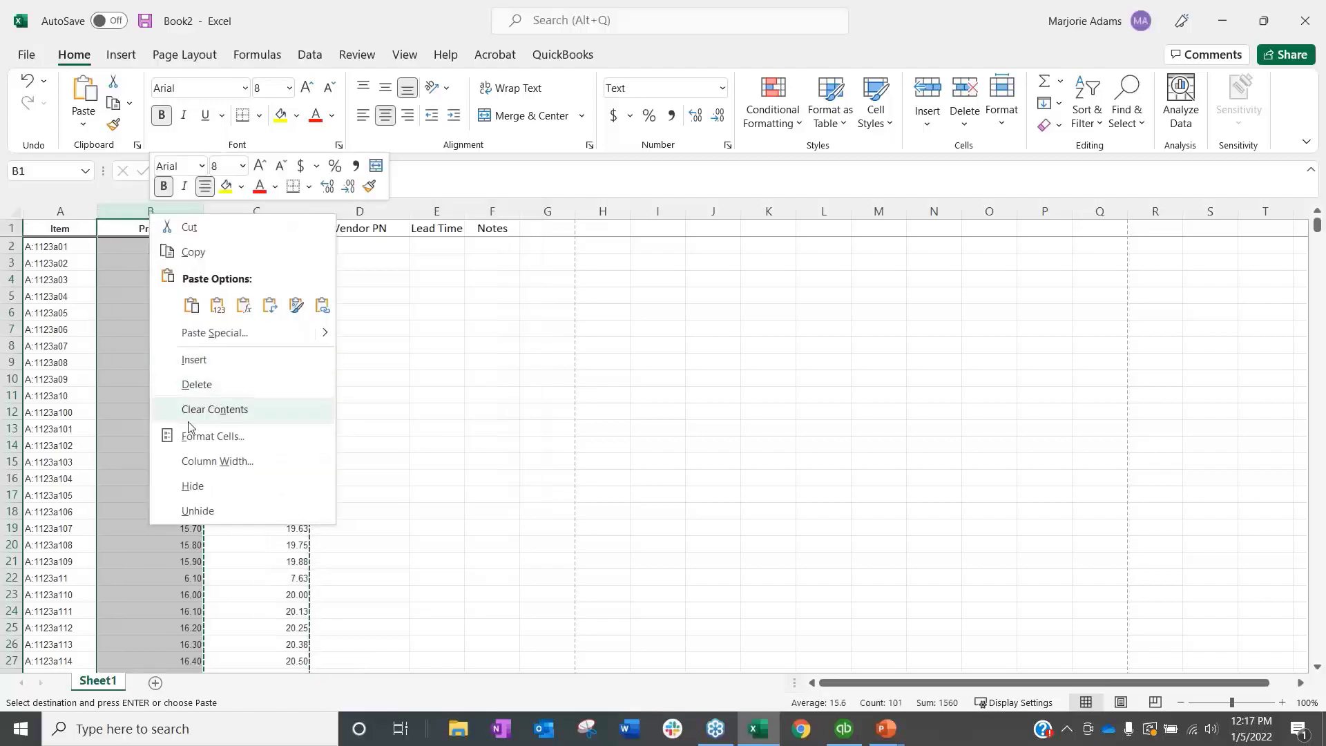
left_click(195, 384)
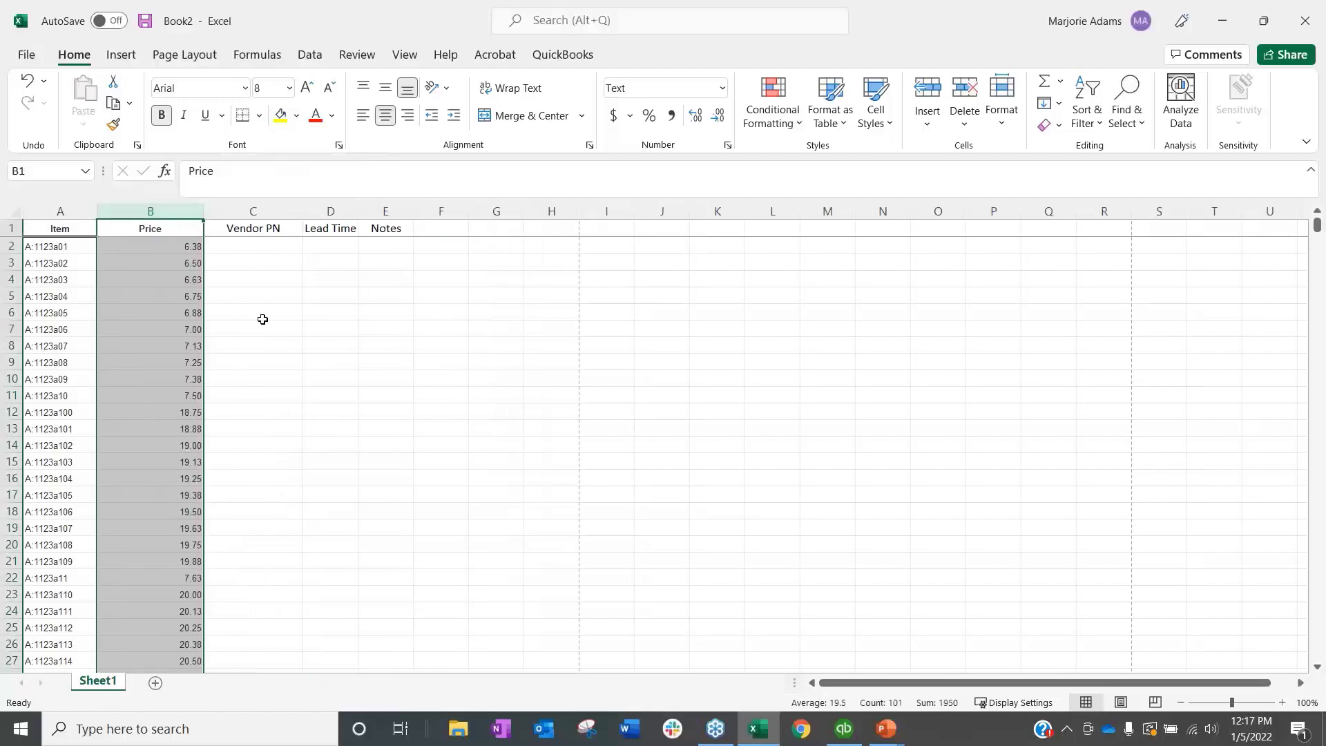
Enter the formula =B2+CONCATENATE(B2,AA123) in C2 of the Vendor PN column using the CONCATENATE function.
left_click(261, 247)
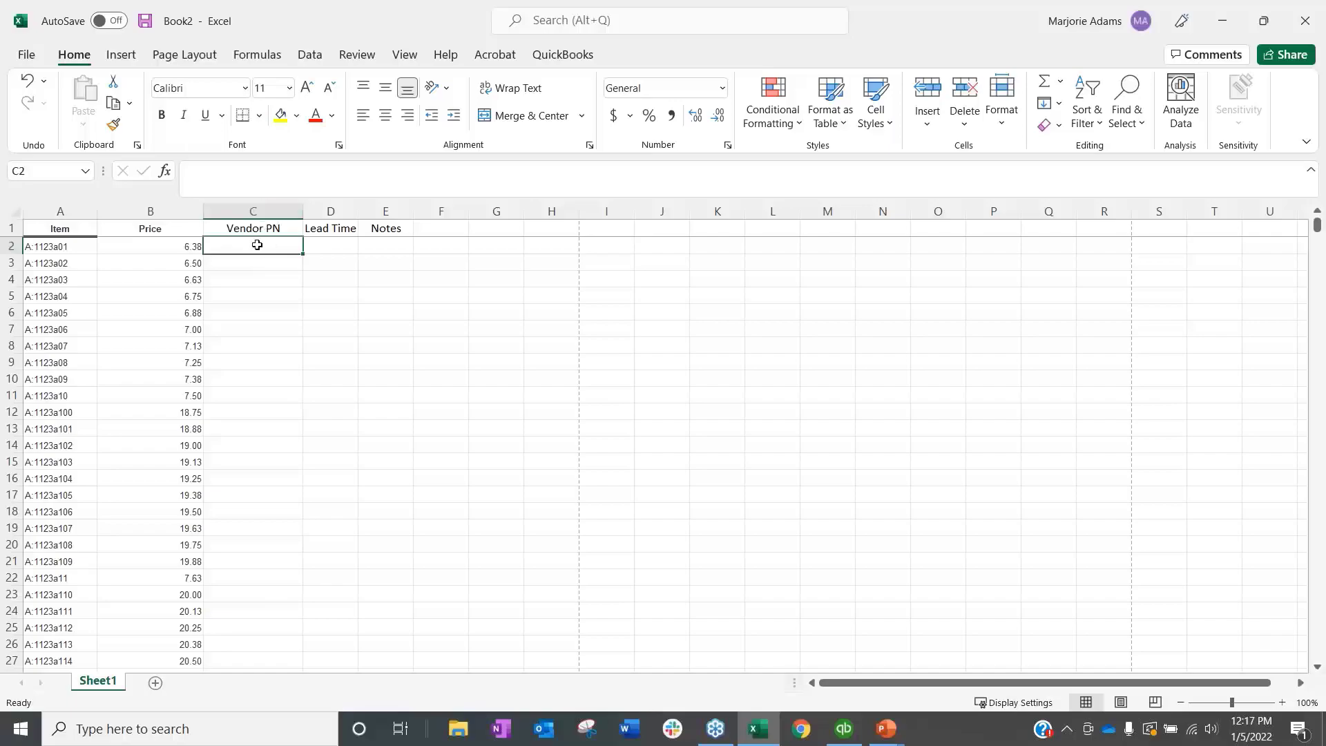
type("=")
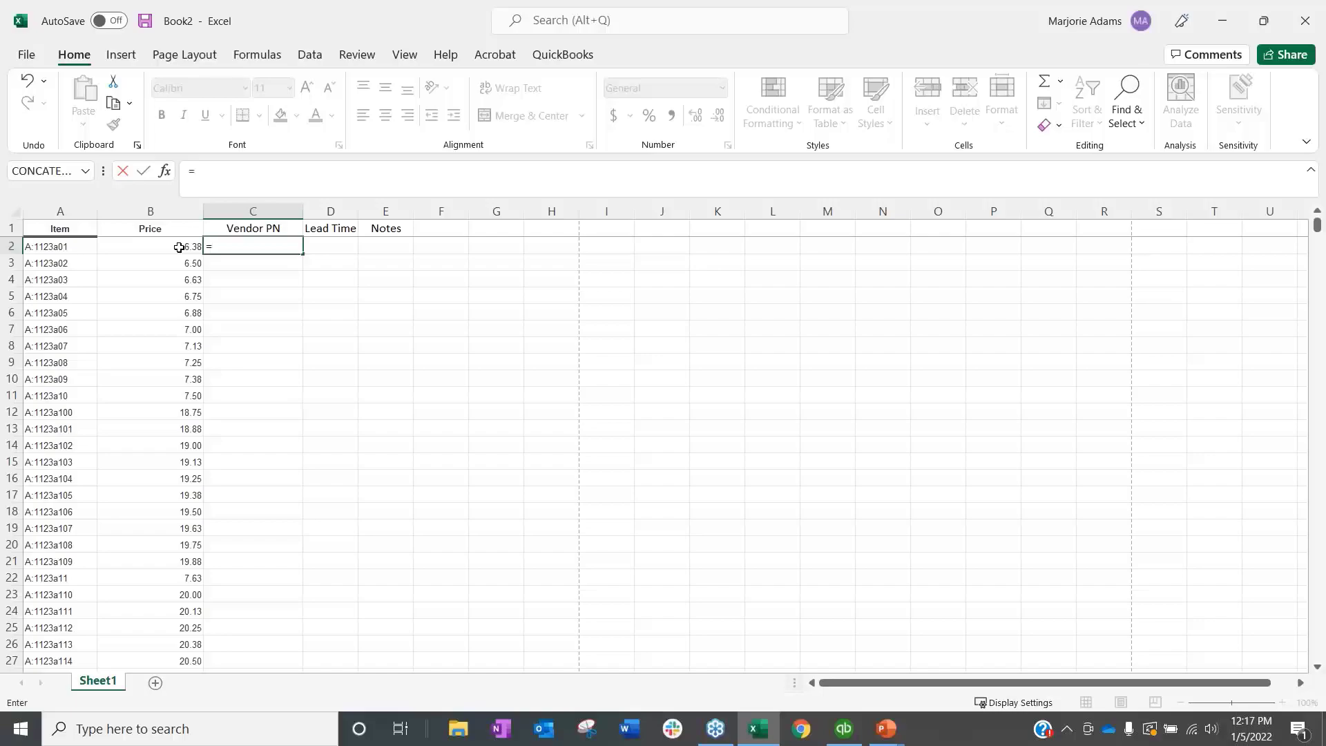
left_click(179, 247)
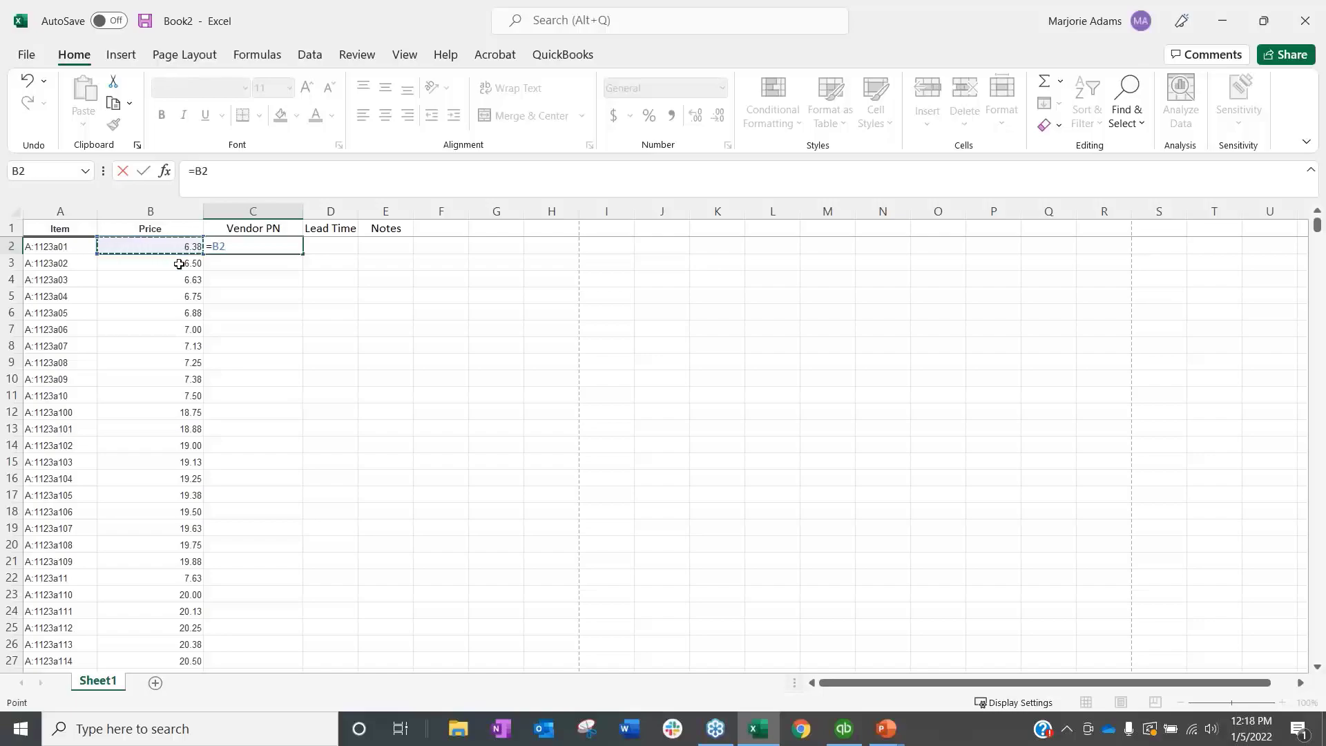
left_click(164, 170)
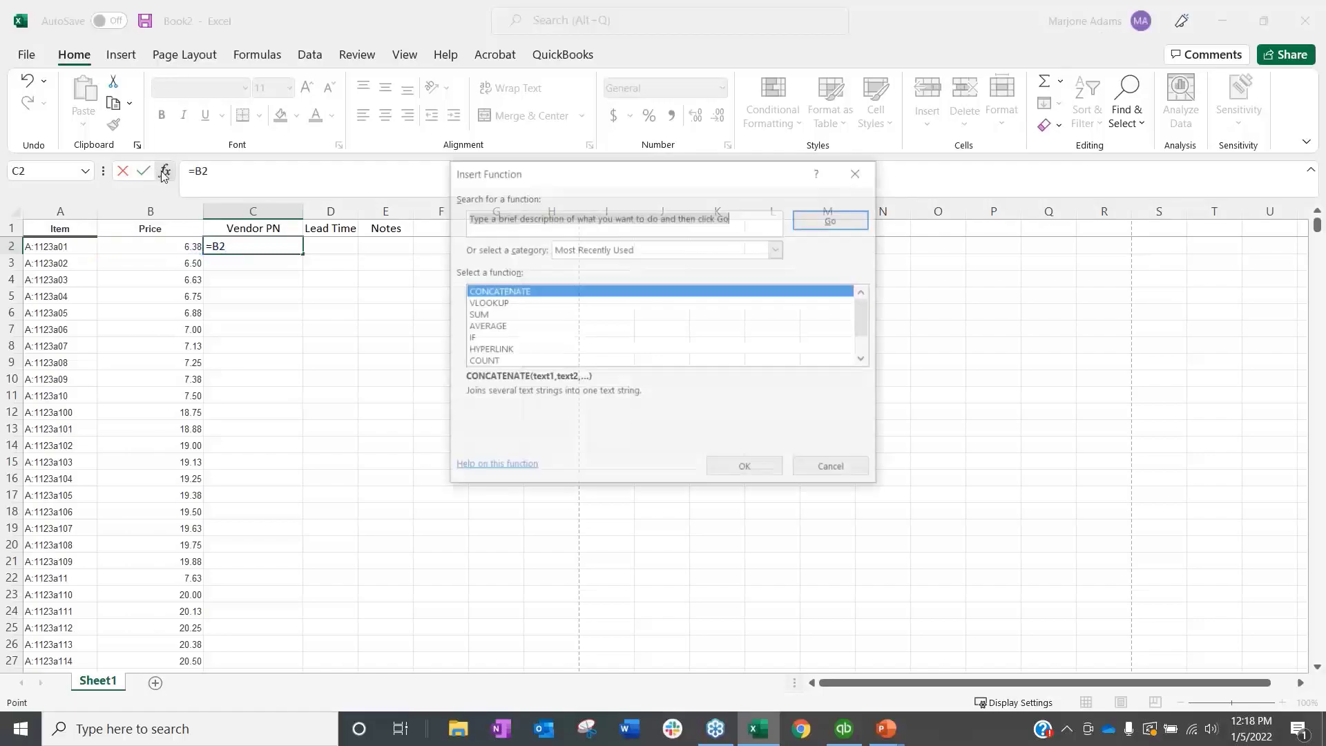
left_click(746, 469)
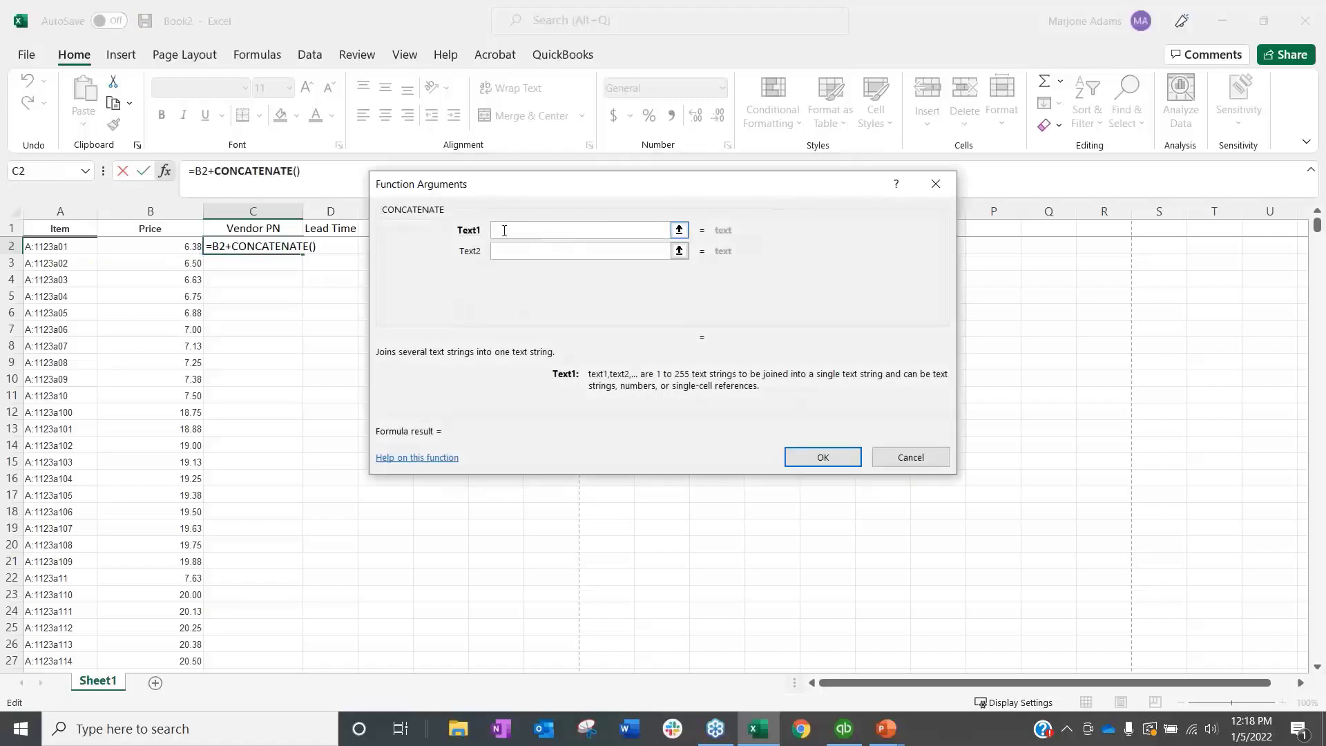
left_click(197, 246)
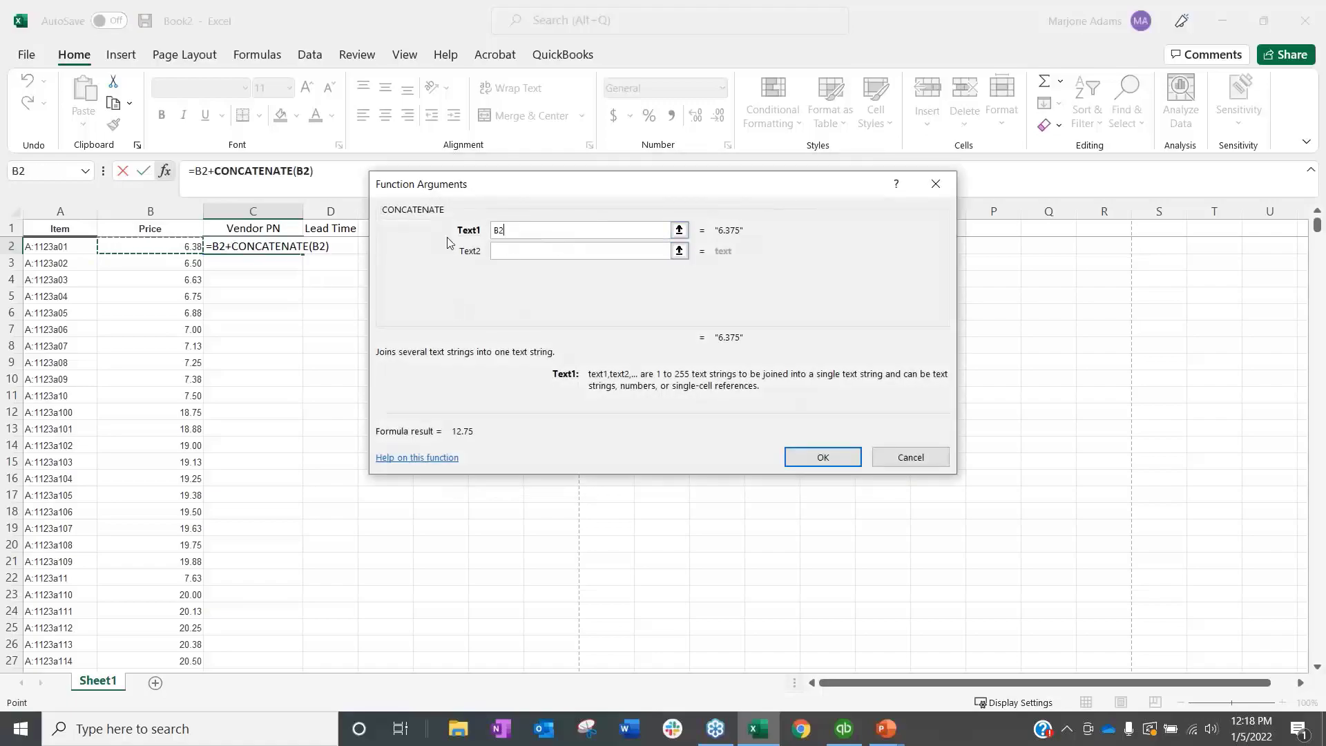
key("Tab")
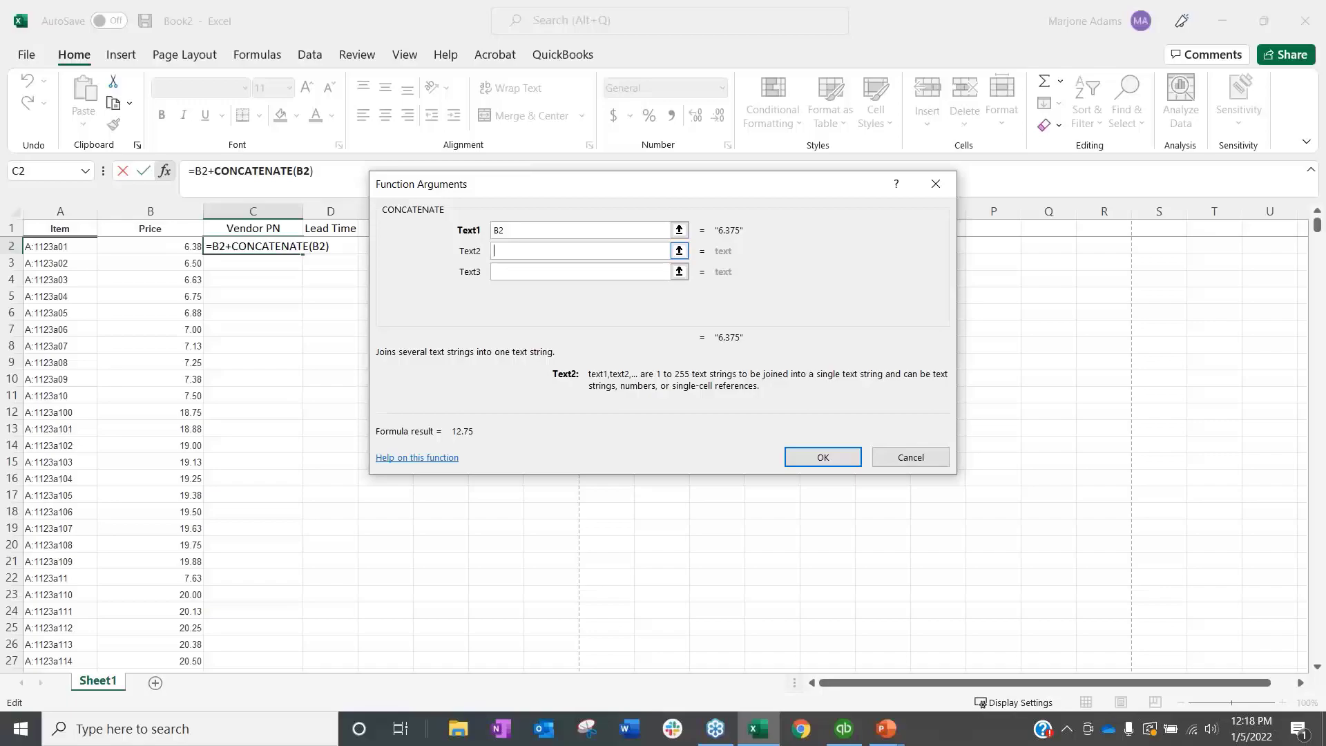
type("AA123")
left_click(828, 461)
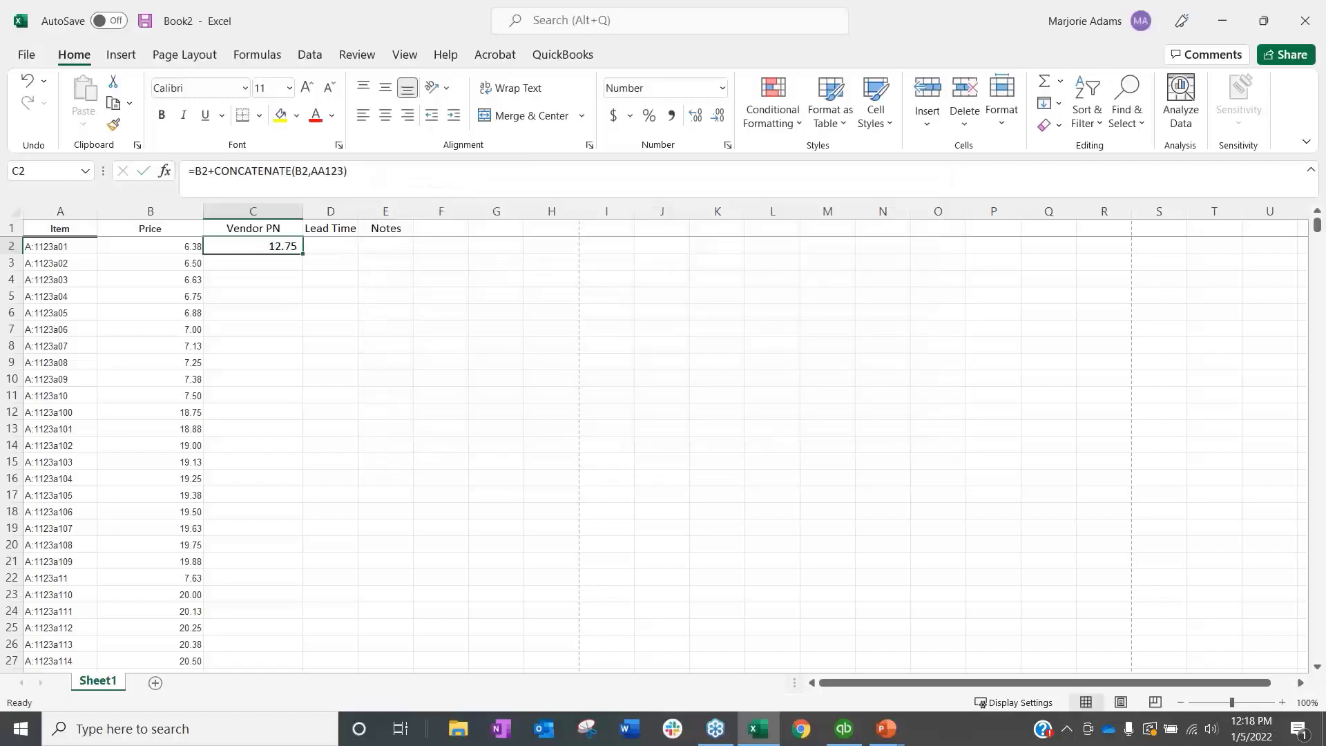
Correct the C2 formula to =CONCATENATE(B2,"AA123") by quoting the text and removing the leading B2+.
left_click(314, 173)
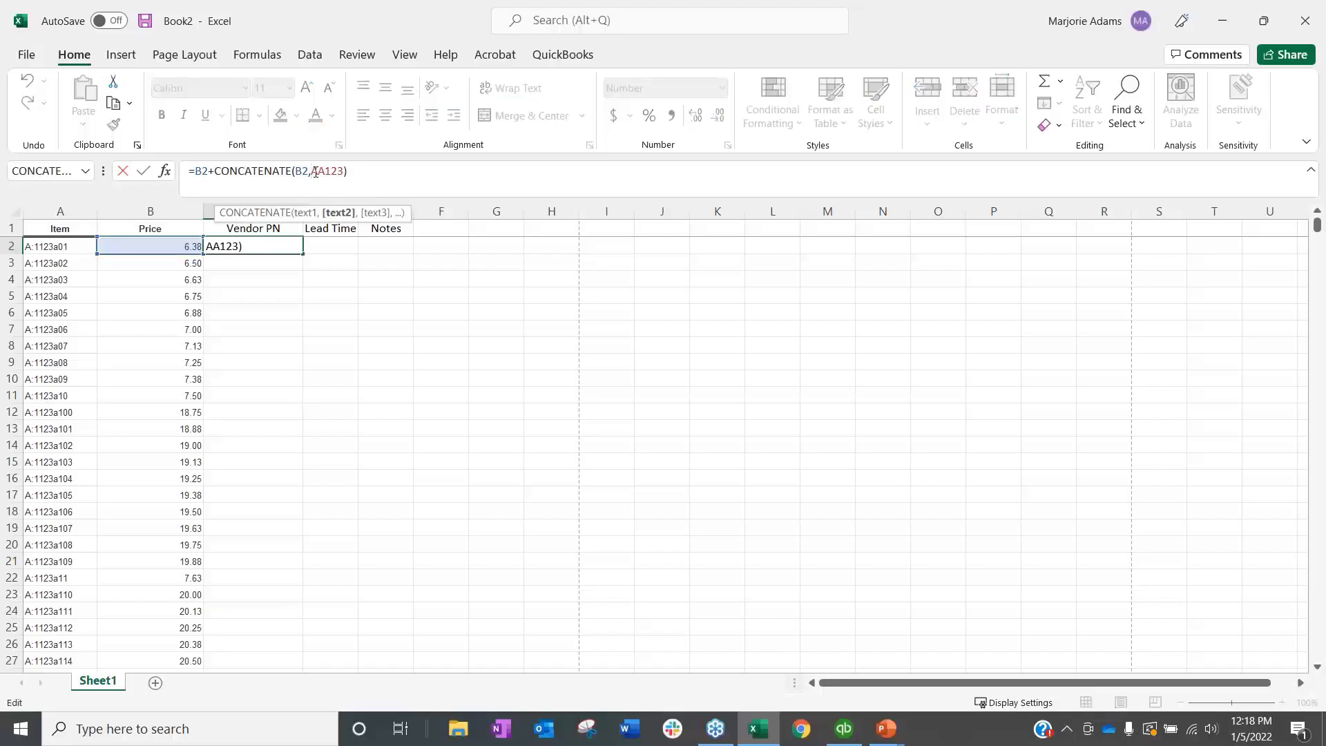
type("\")")
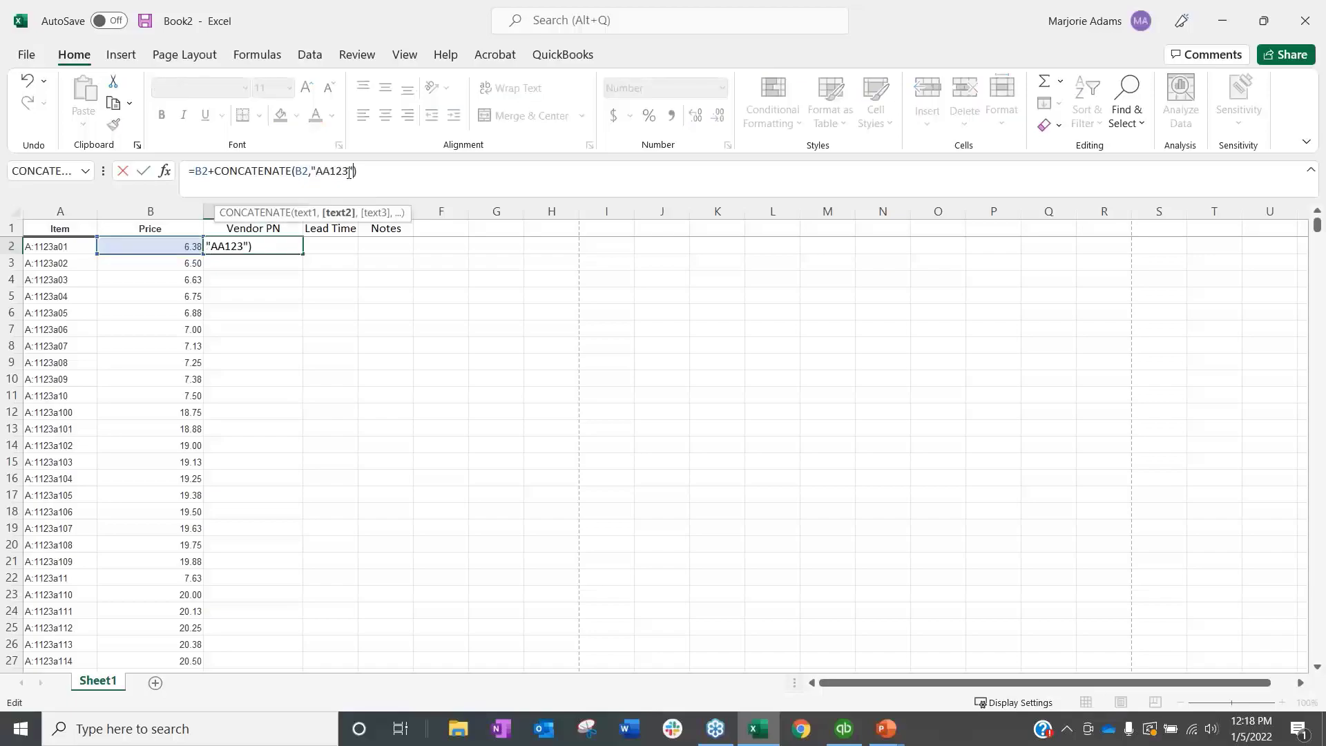
left_click(441, 345)
left_click(290, 243)
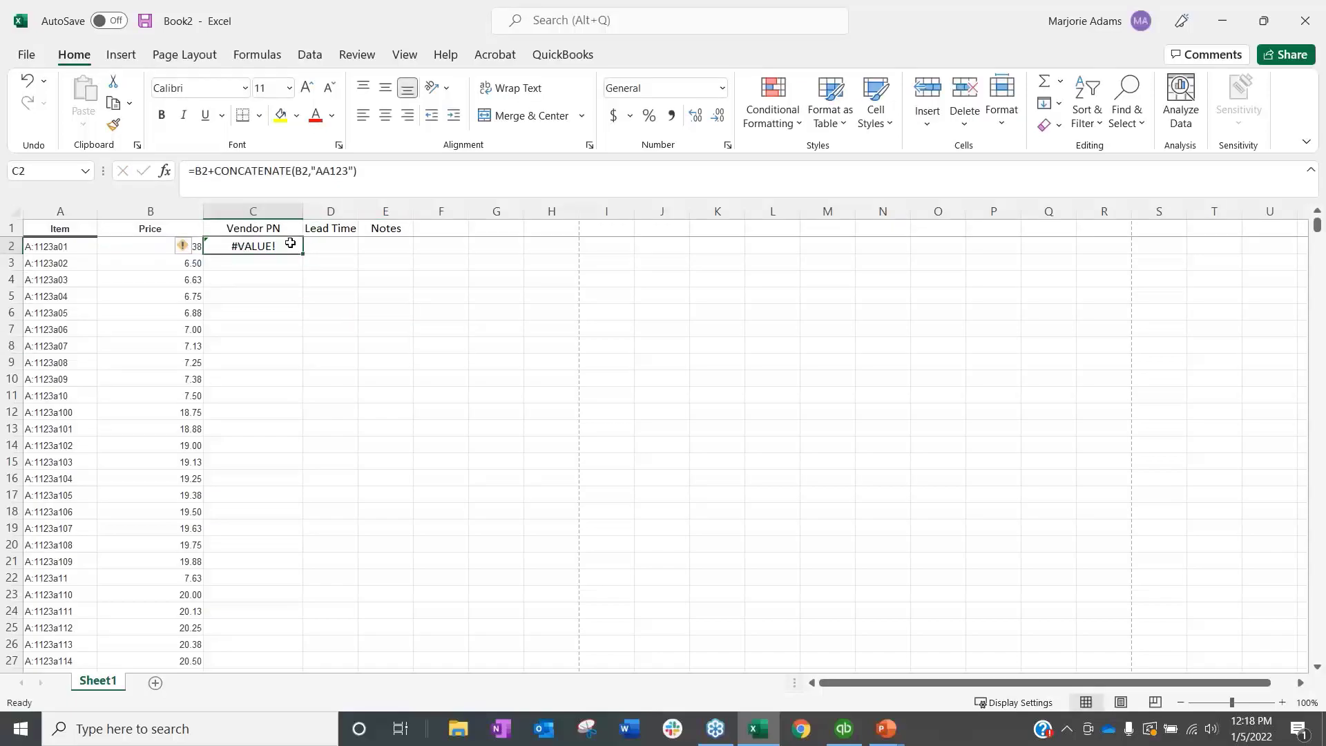
left_click_drag(215, 172, 196, 172)
key("BackSpace")
key("Return")
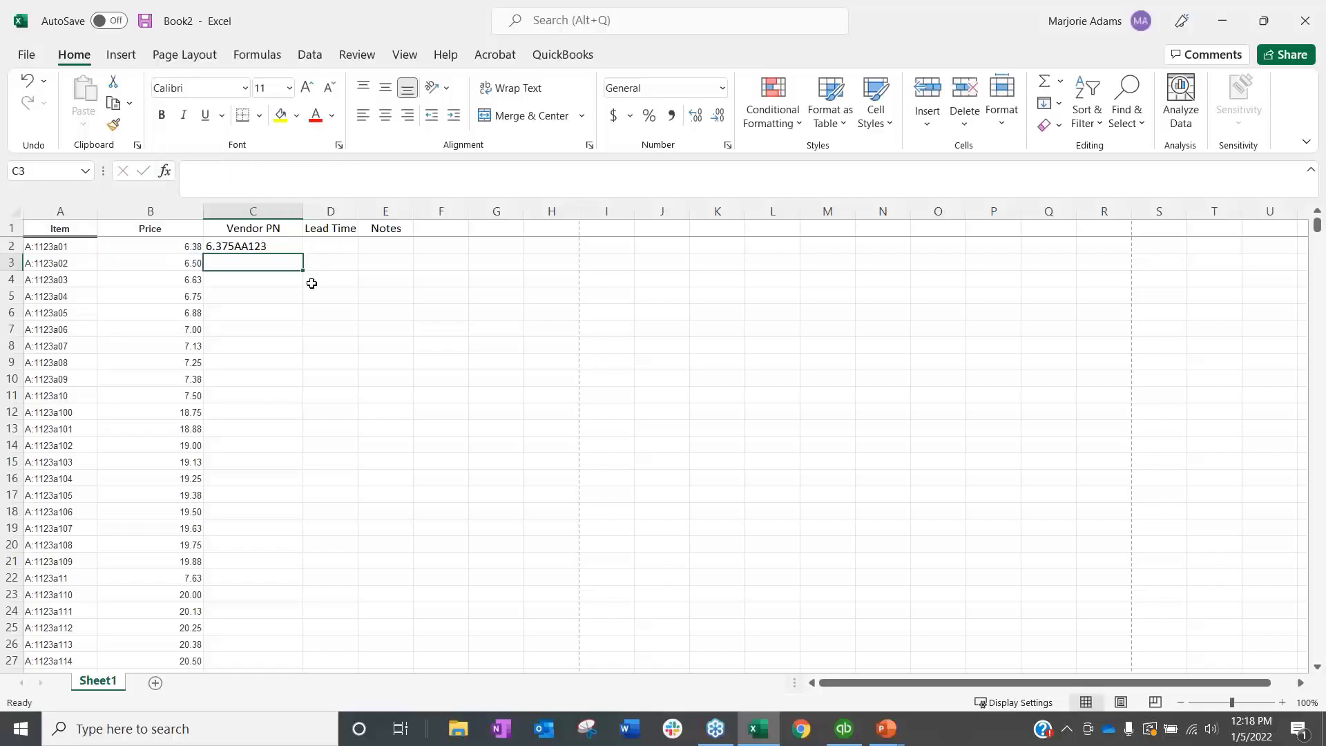
Fill the Vendor PN formula from C2 down the whole item list.
left_click(311, 281)
left_click(274, 250)
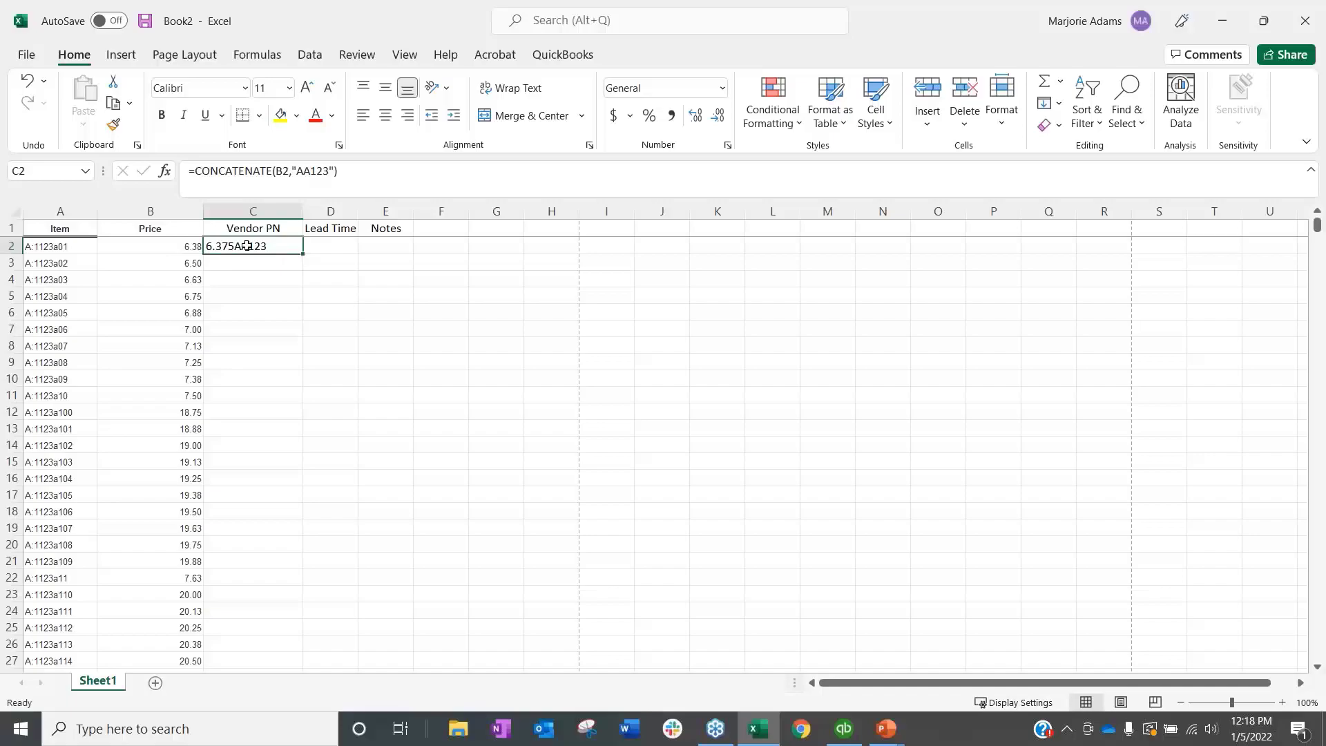
double_click(301, 254)
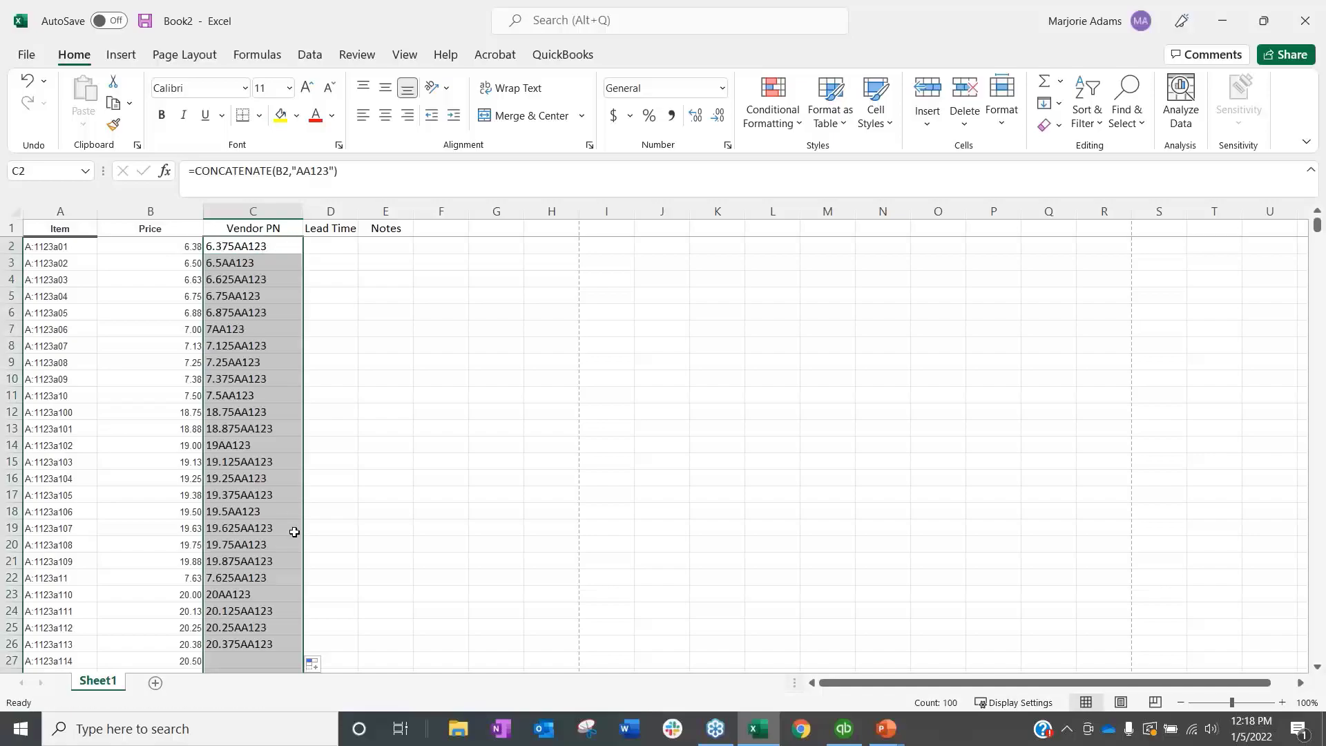
Copy the Vendor PN column and paste it back over its formulas as values.
left_click(254, 212)
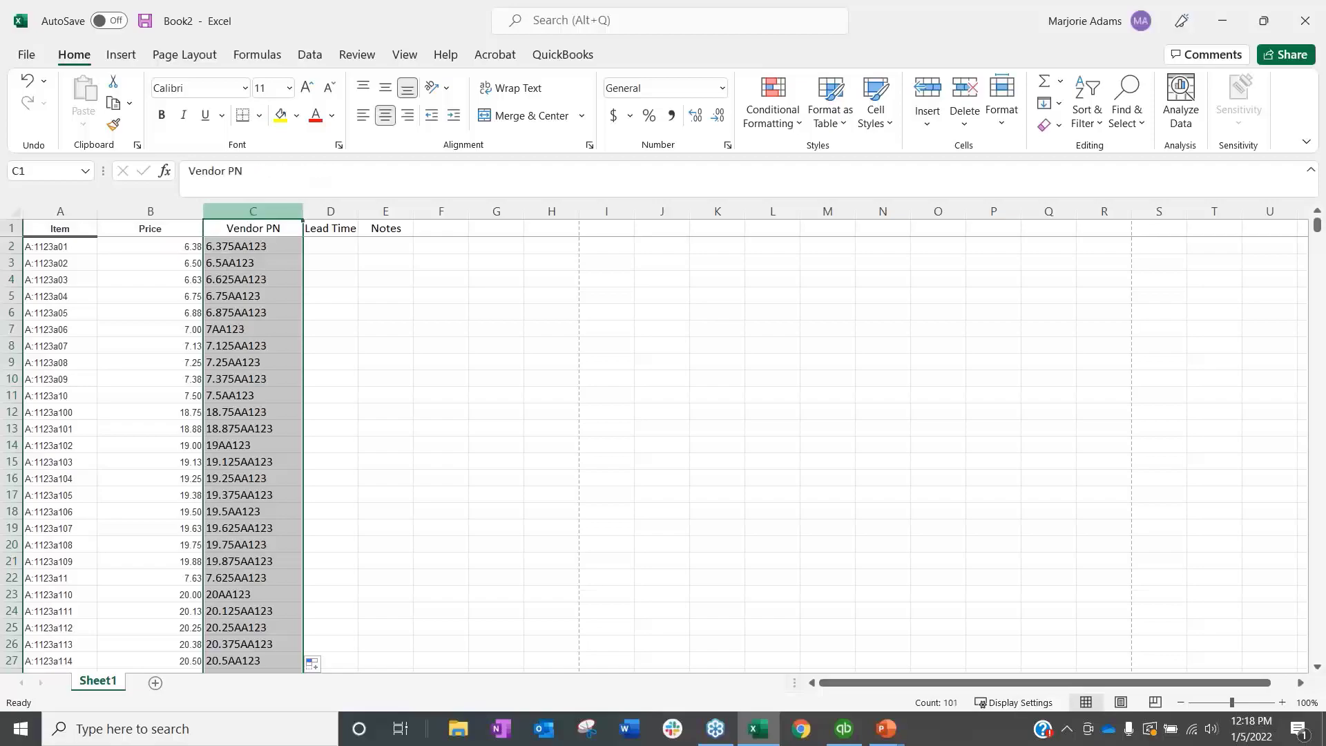
key("ctrl+c")
right_click(257, 219)
left_click(304, 335)
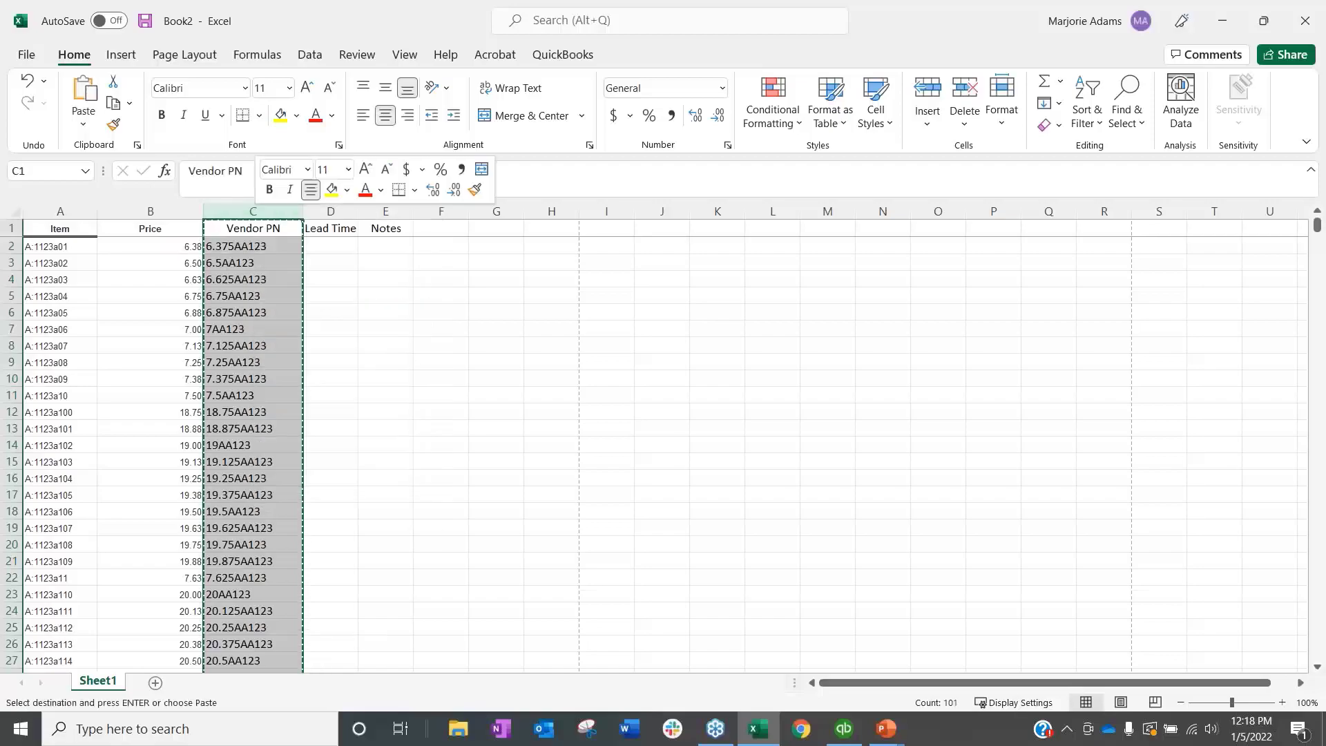
left_click(338, 455)
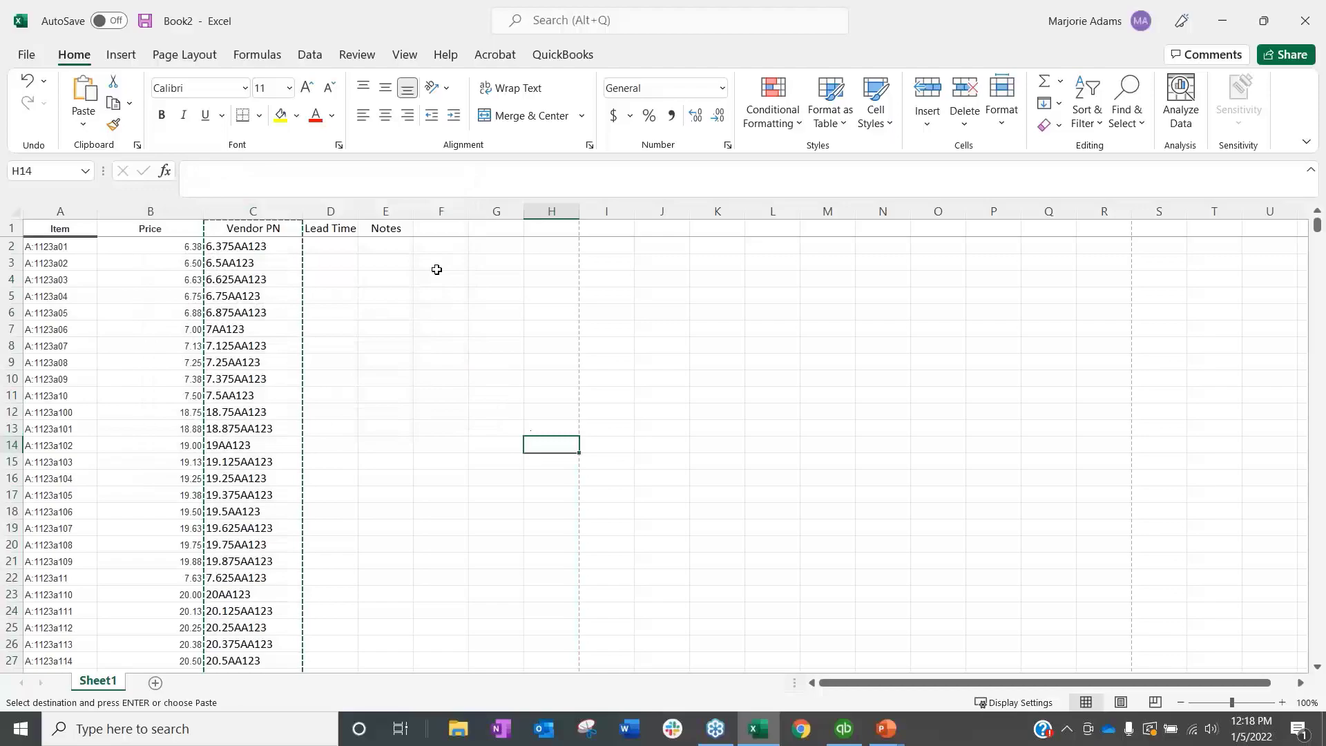
Widen the Lead Time column, enter 1, 2 and 3 in D2:D4, and fill the series down the item list.
left_click(330, 262)
left_click_drag(357, 211, 385, 205)
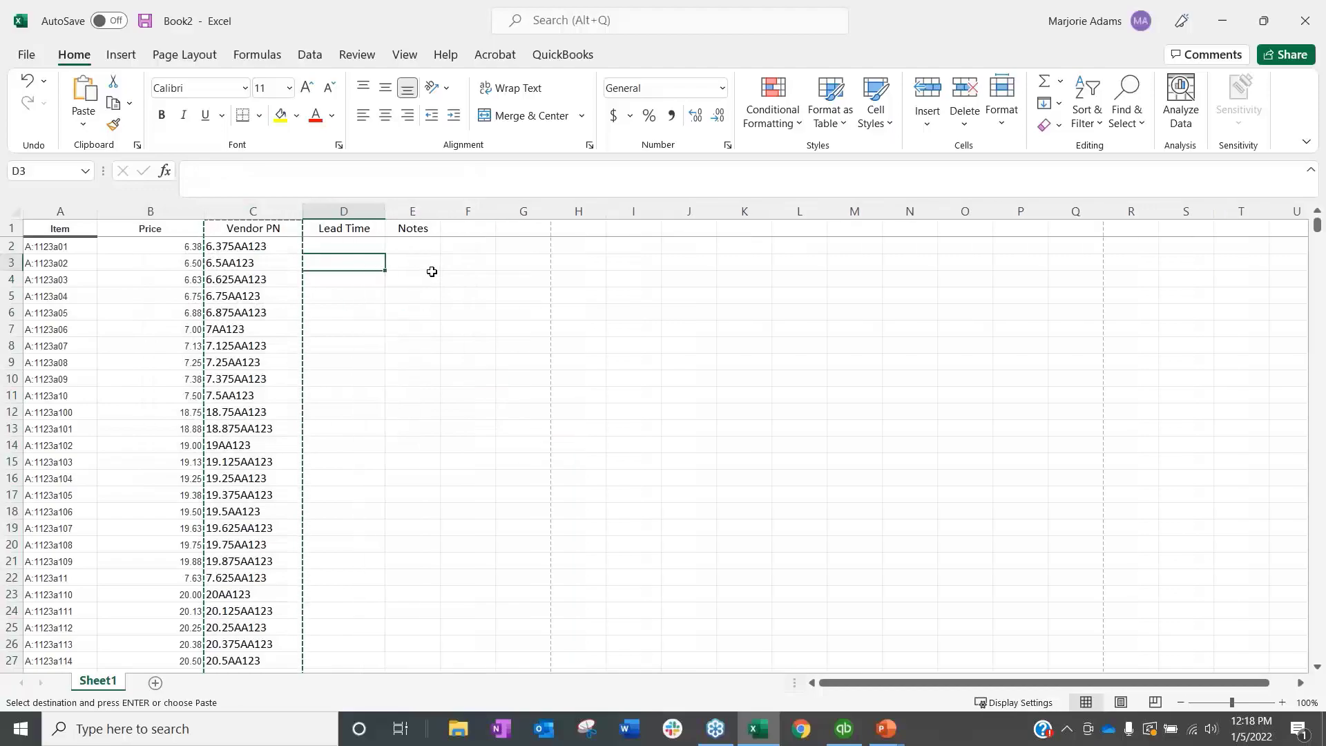
left_click(335, 245)
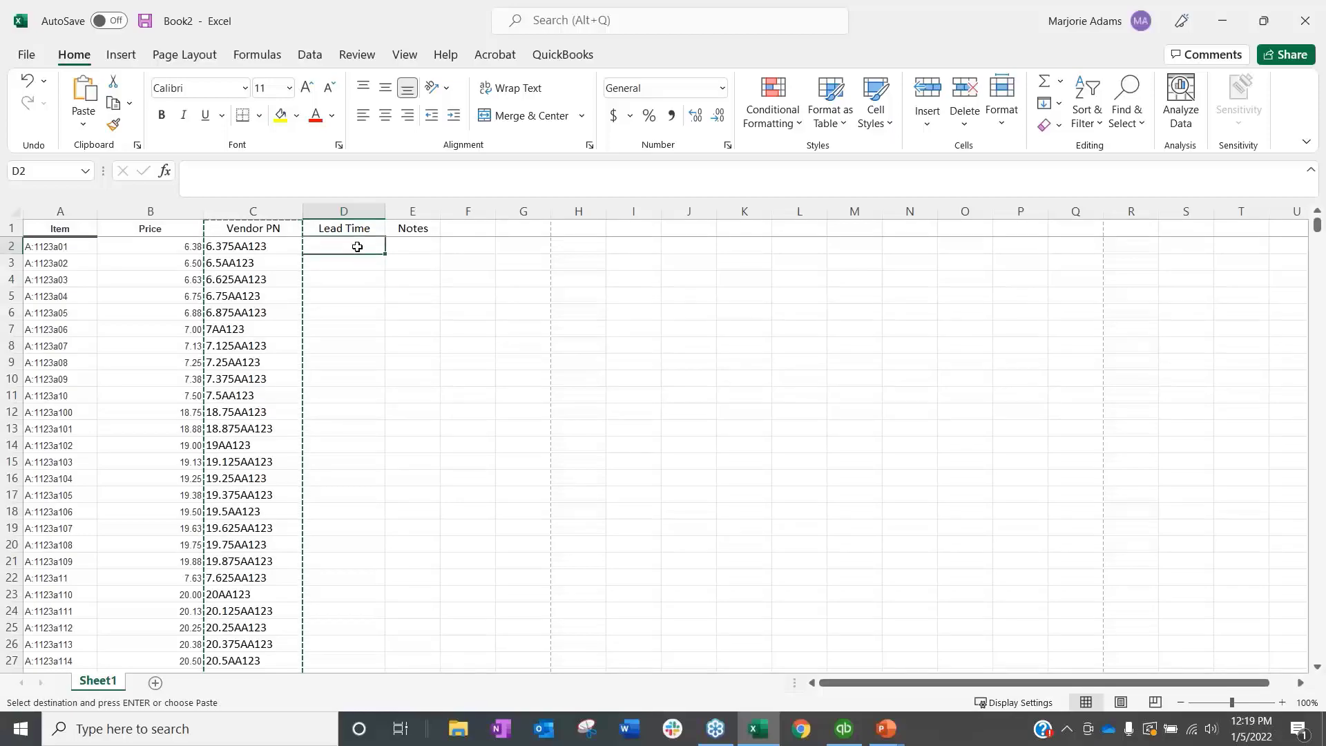
type("1")
key("Return")
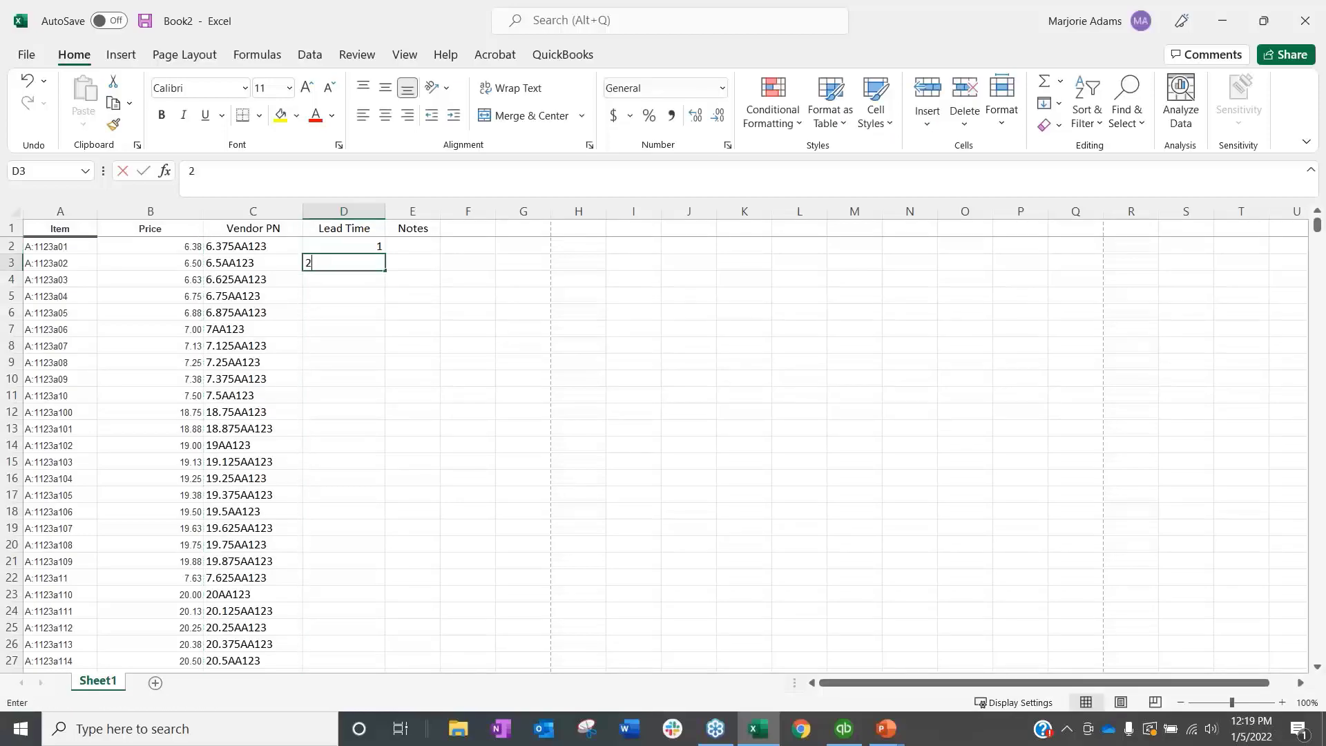
type("2")
key("Return")
type("3")
key("Return")
left_click_drag(352, 246, 379, 279)
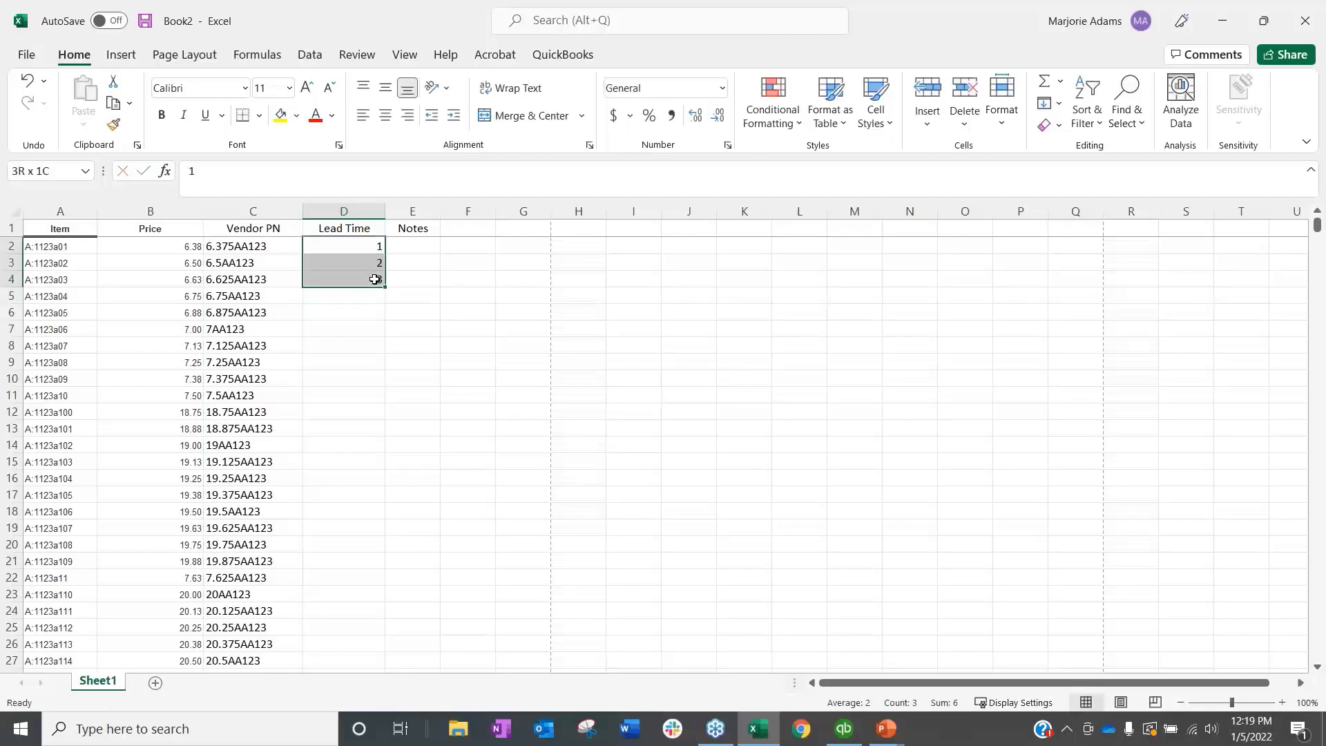
double_click(385, 287)
left_click(681, 430)
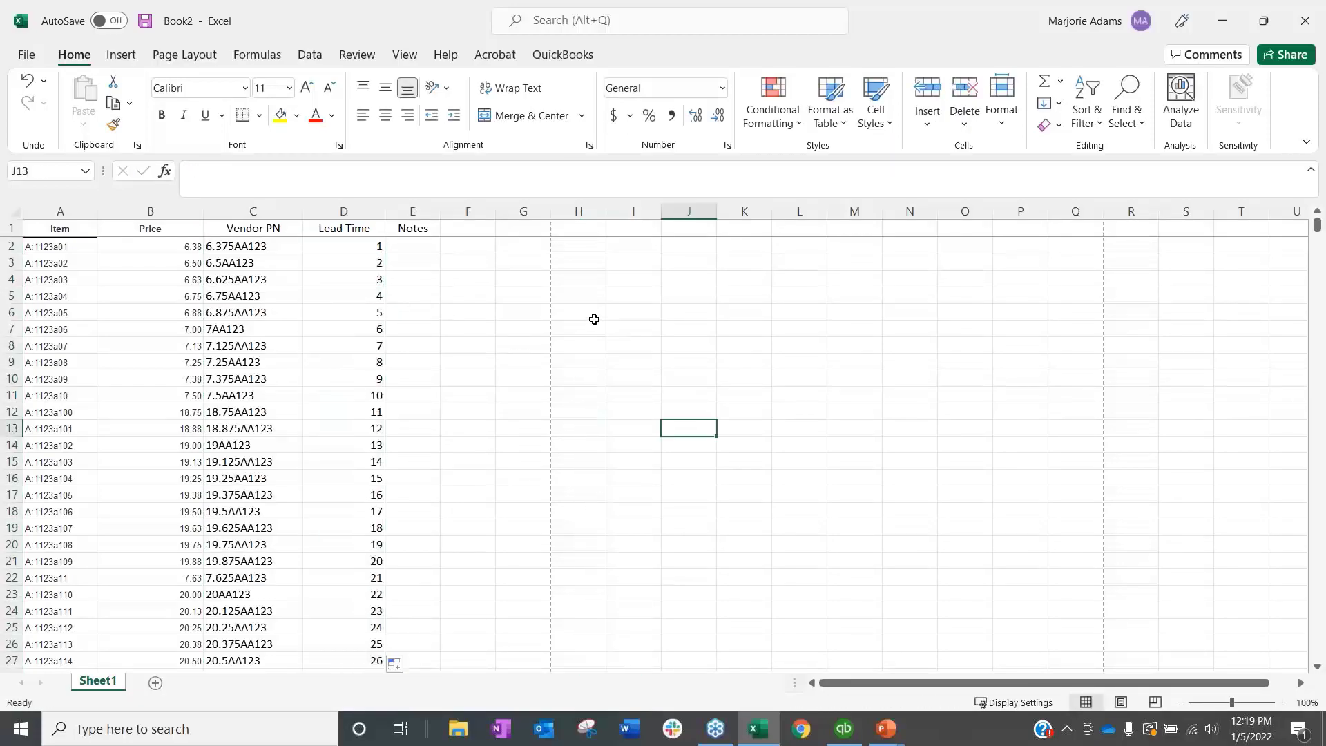
left_click(592, 317)
Widen the Notes column and enter the note "Close on Fridays" in E2.
left_click(411, 246)
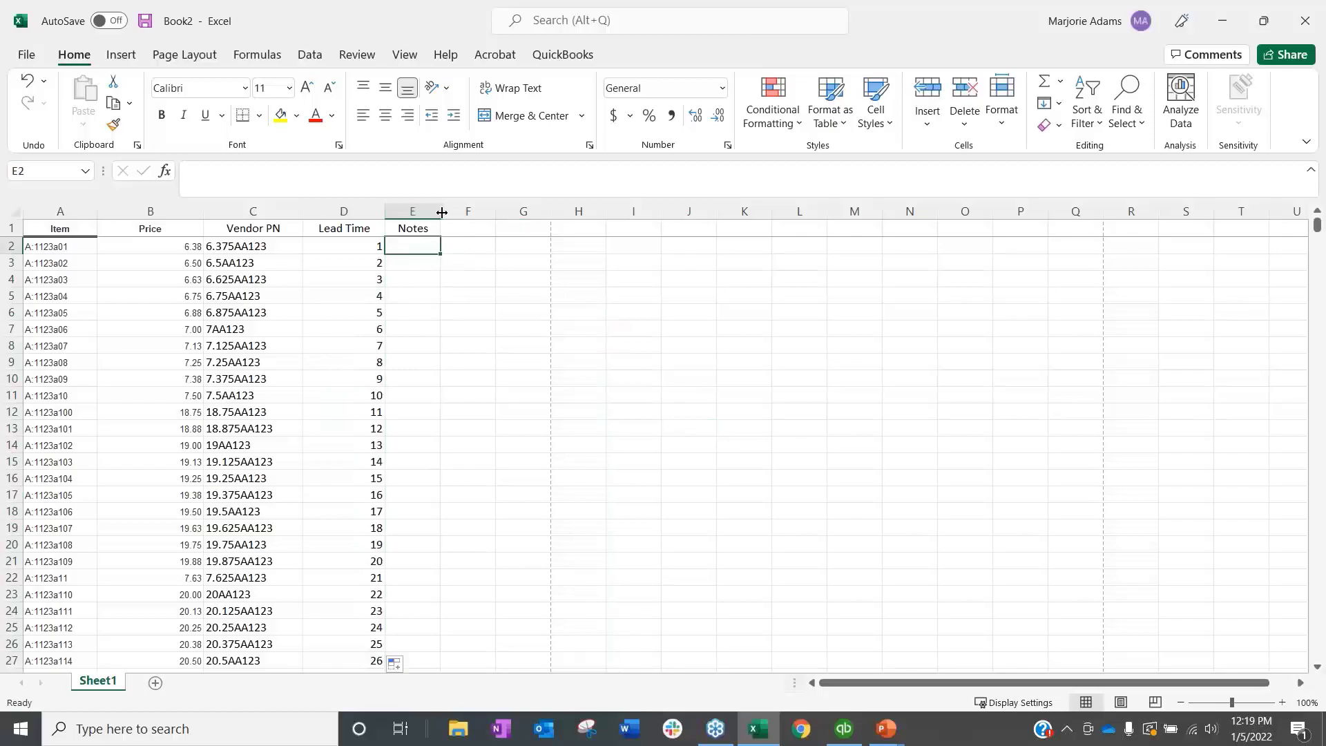
left_click_drag(439, 211, 471, 210)
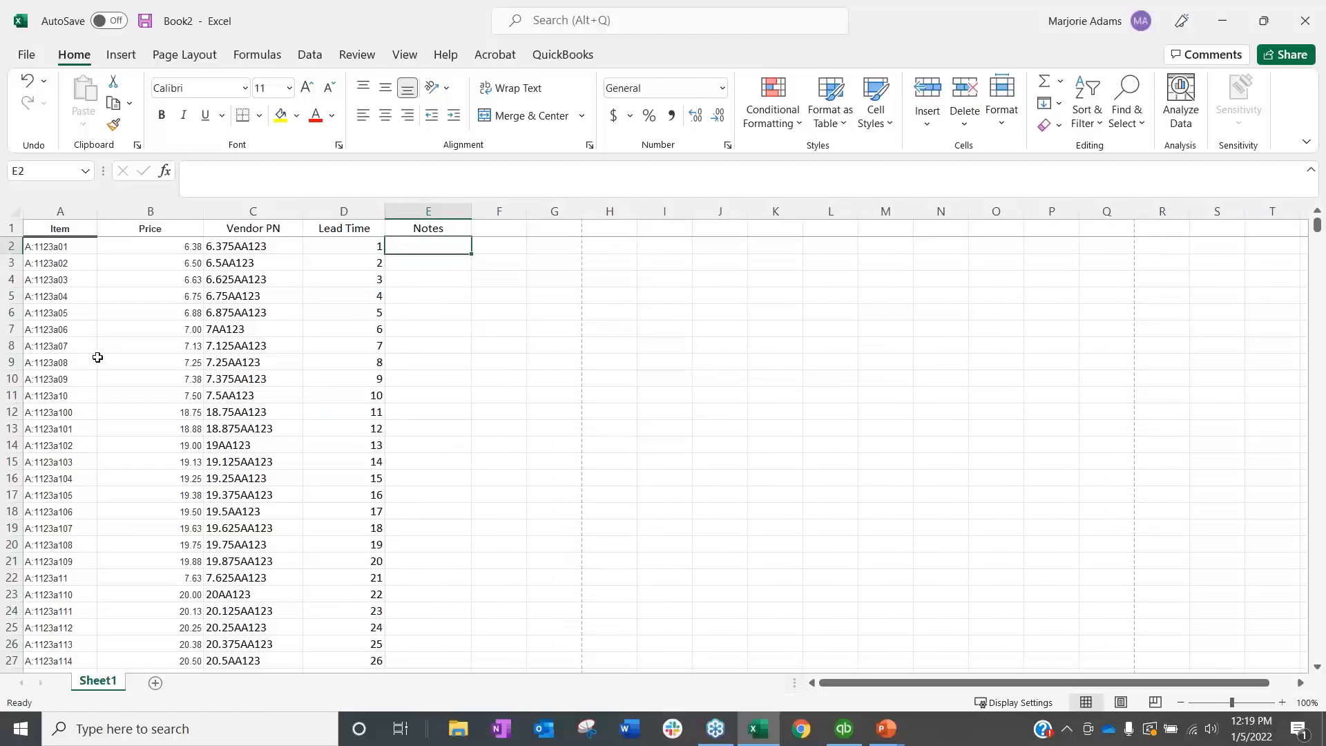
left_click_drag(471, 210, 520, 211)
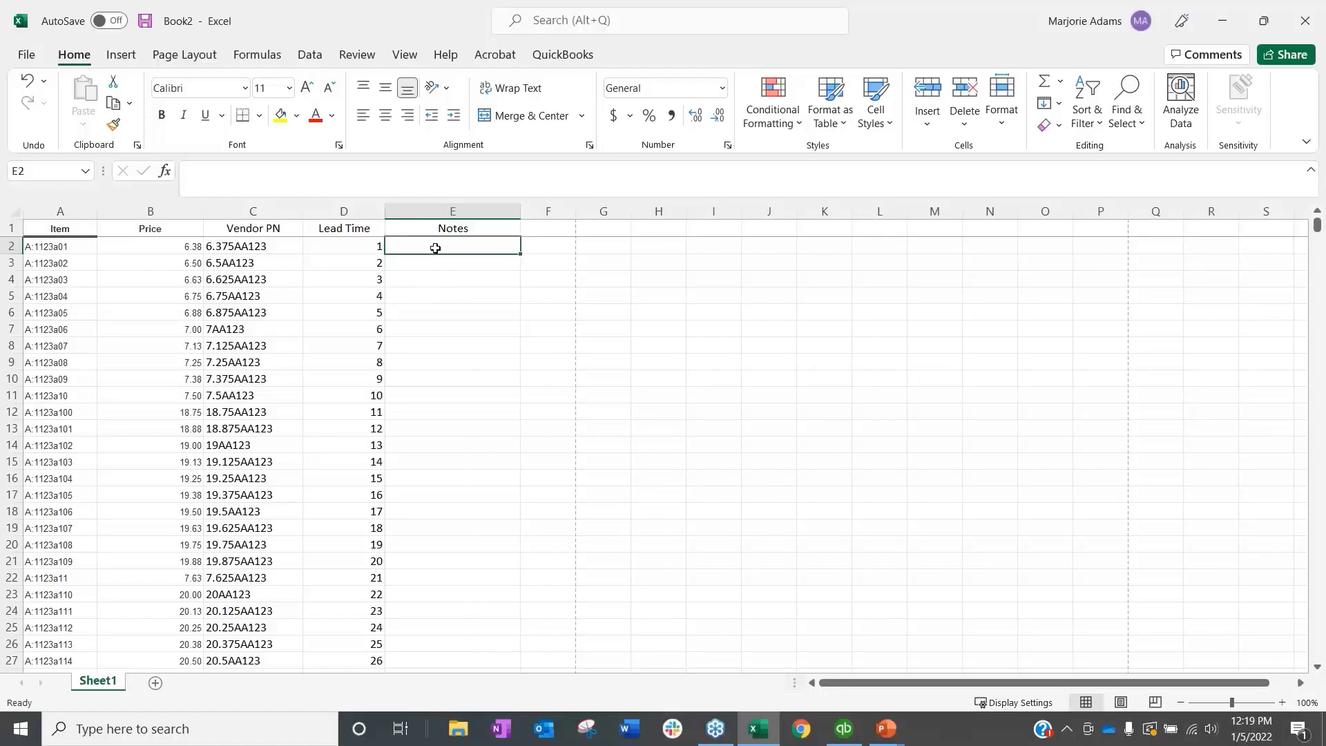
type("Close")
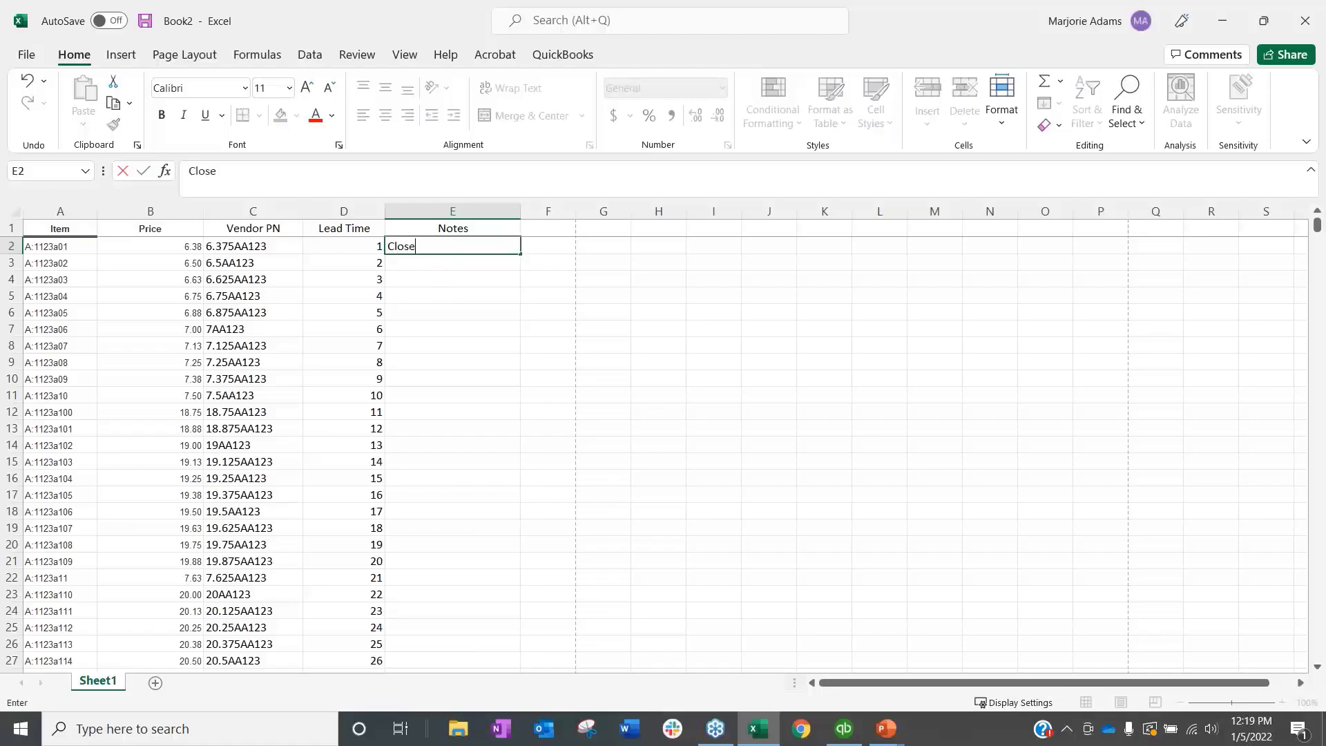
type(" on Fridays")
key("Return")
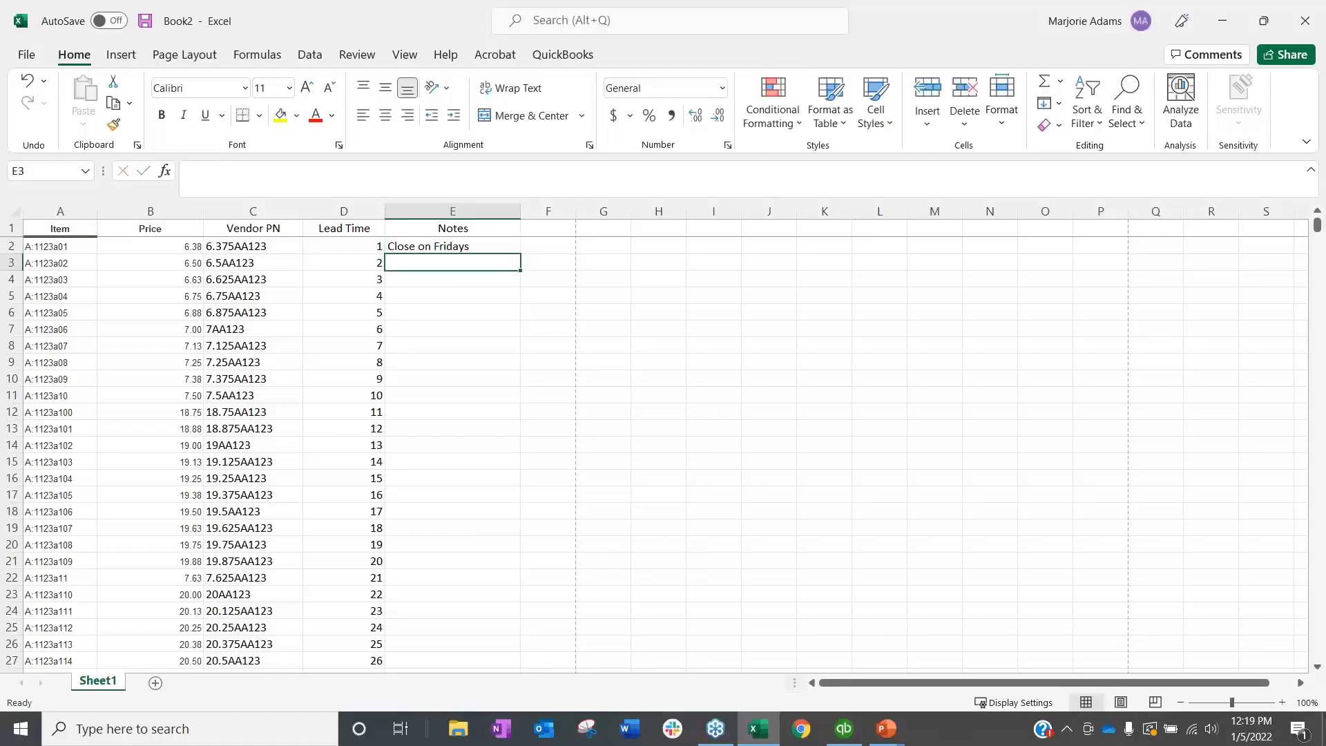
Enter a note in E3 saying to talk to a named contact for any promos.
type("Talk to Jere")
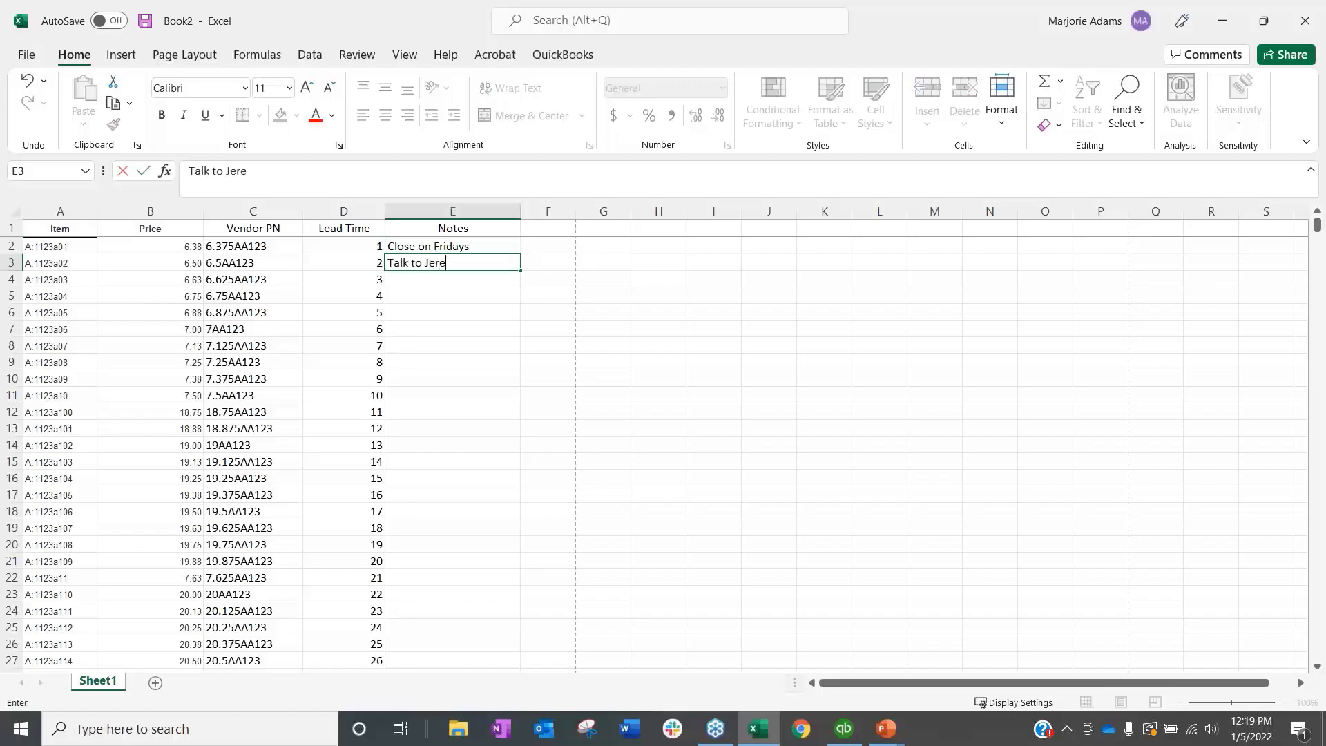
type("my for any p")
type("rom")
key("BackSpace")
key("BackSpace")
key("BackSpace")
type("rmo")
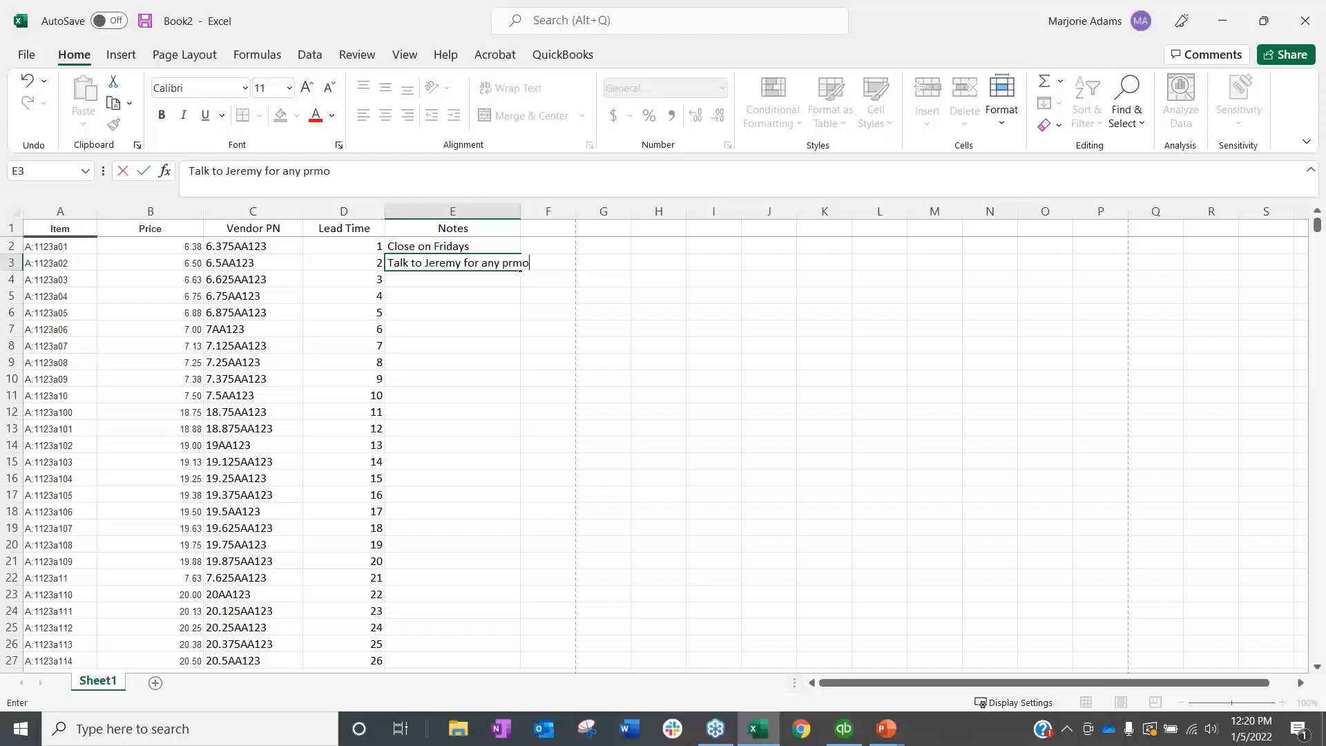
key("BackSpace")
key("BackSpace")
type("omos")
key("Return")
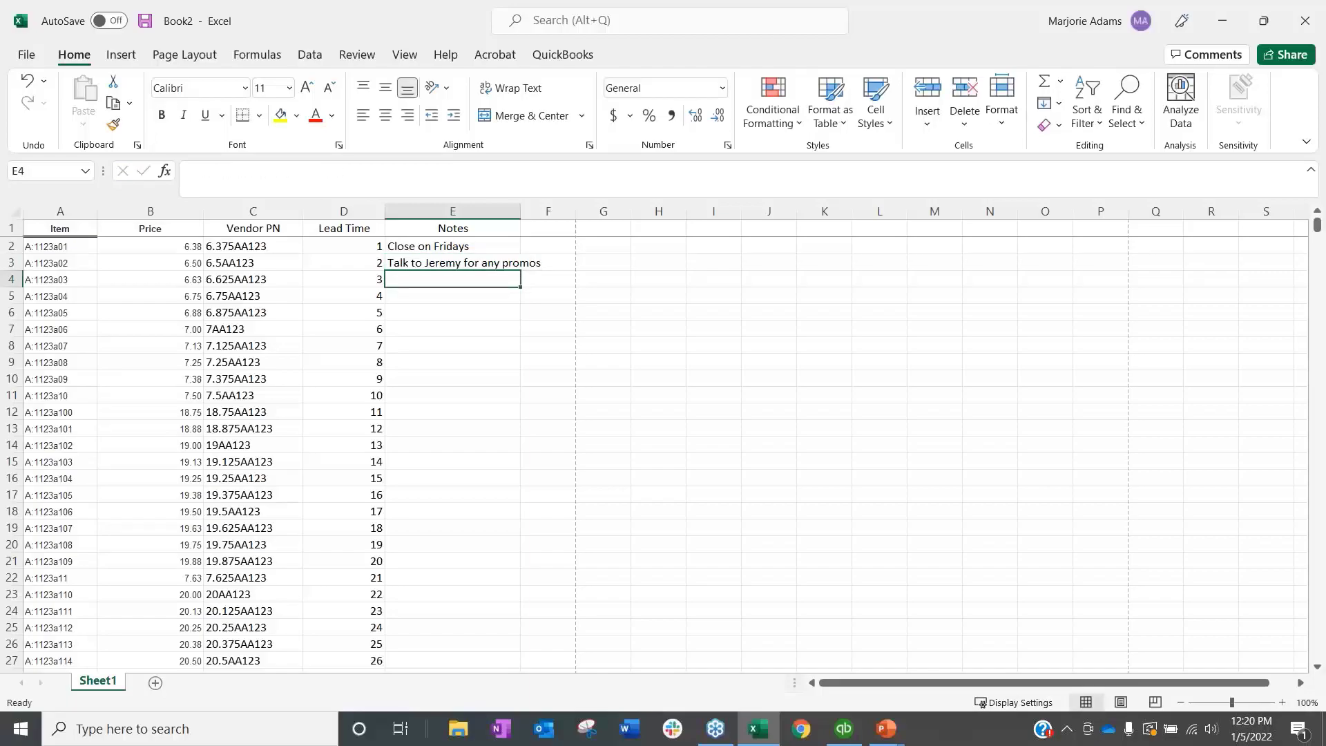
Enter a note in E4 saying to get approval from a named colleague before doing.
type("Get app")
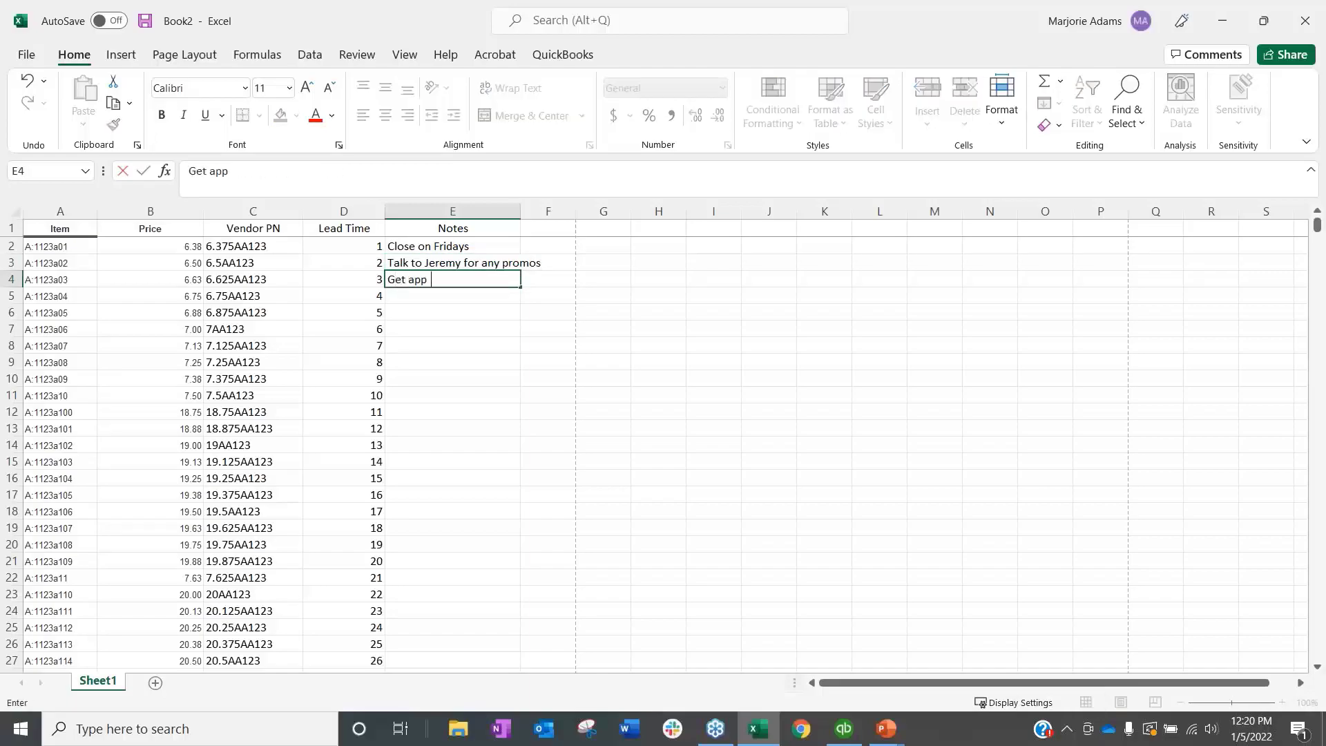
type("roval  from Tina before doing.")
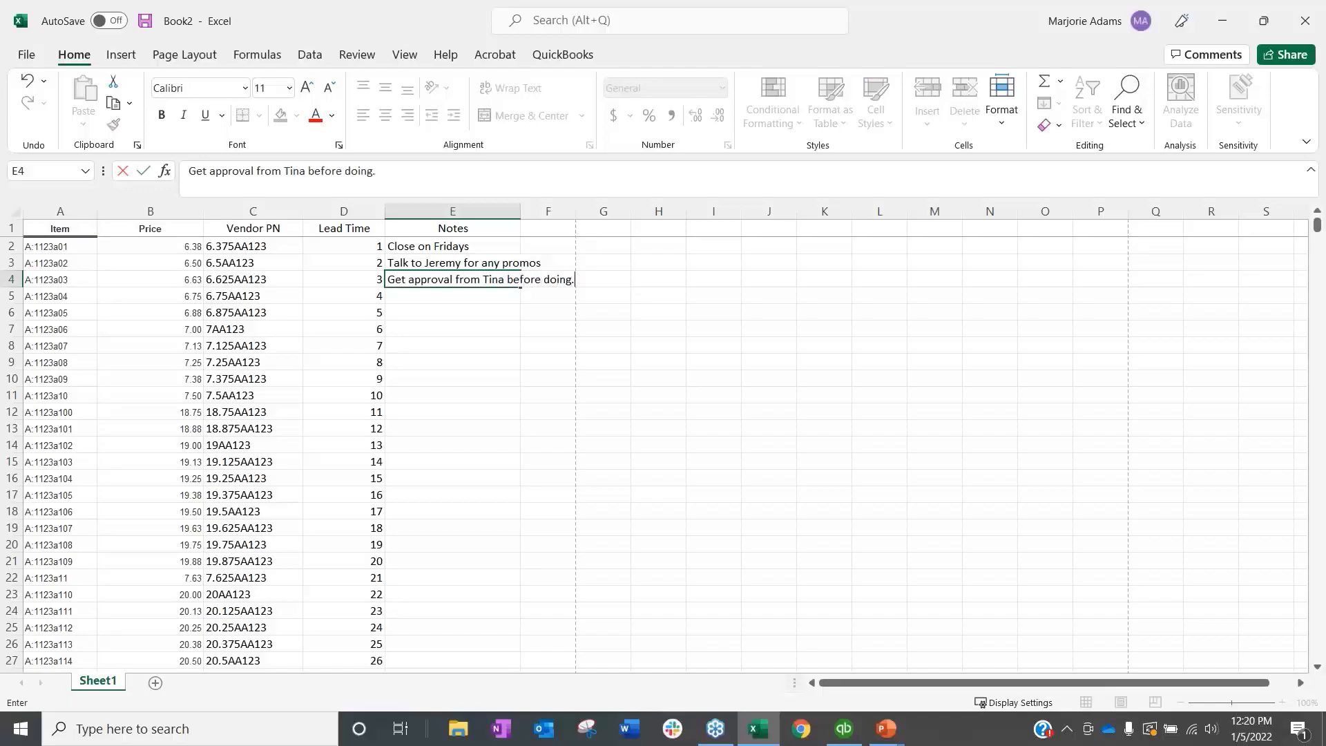
left_click(411, 256)
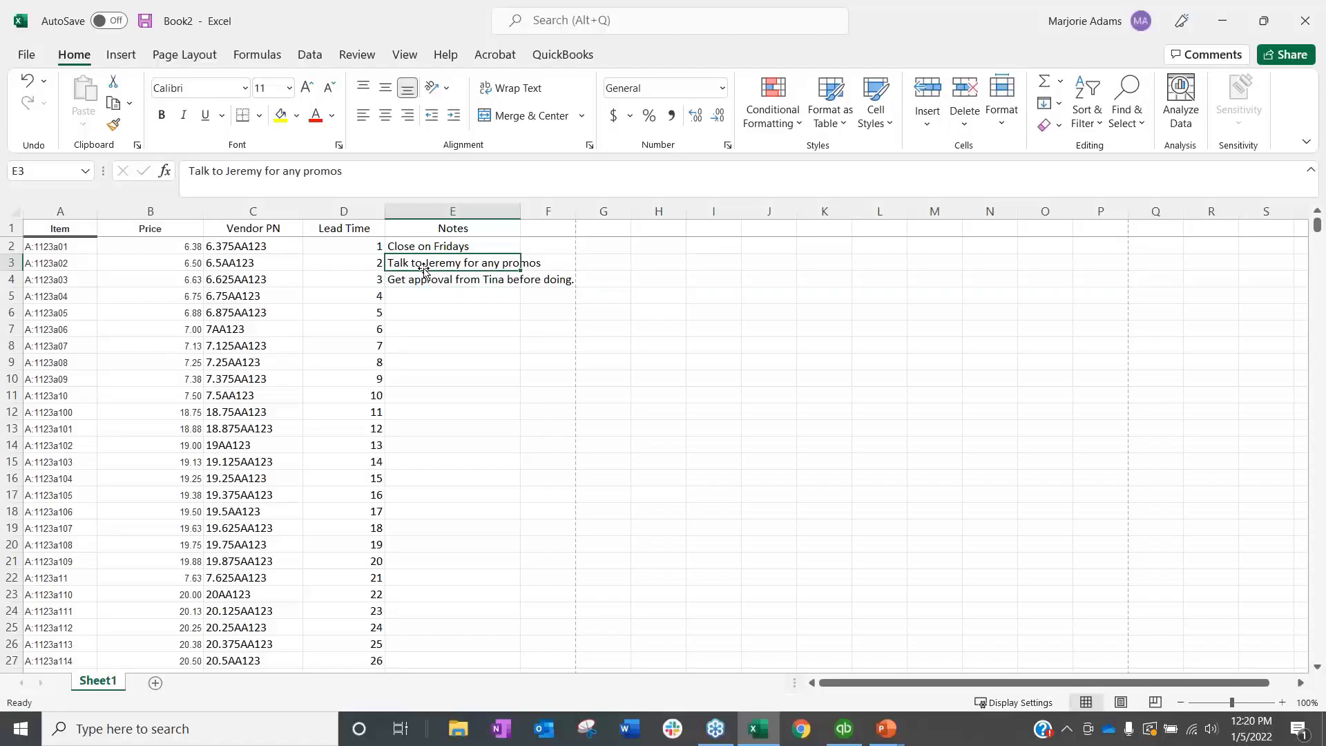
left_click(419, 280)
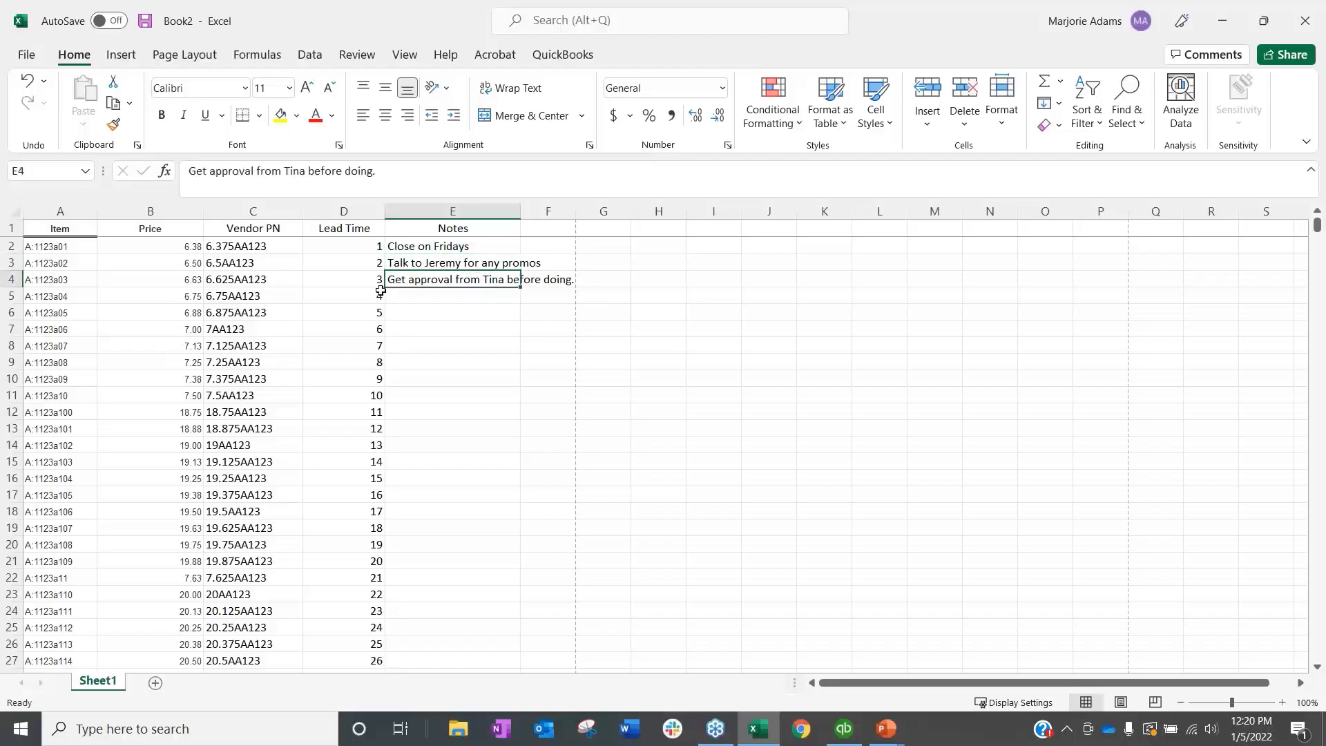
Enter the note "Check credit status bc max $100K" in E5.
left_click(454, 295)
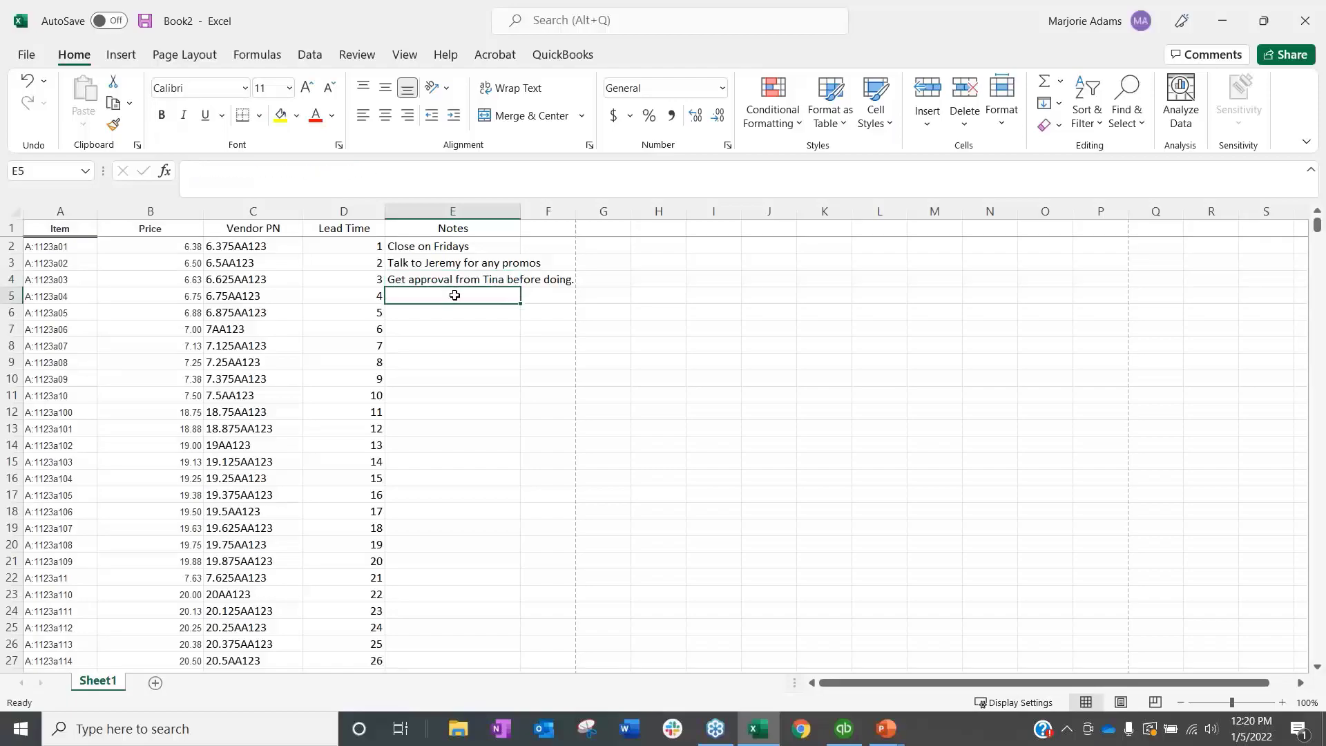
type("Check cre")
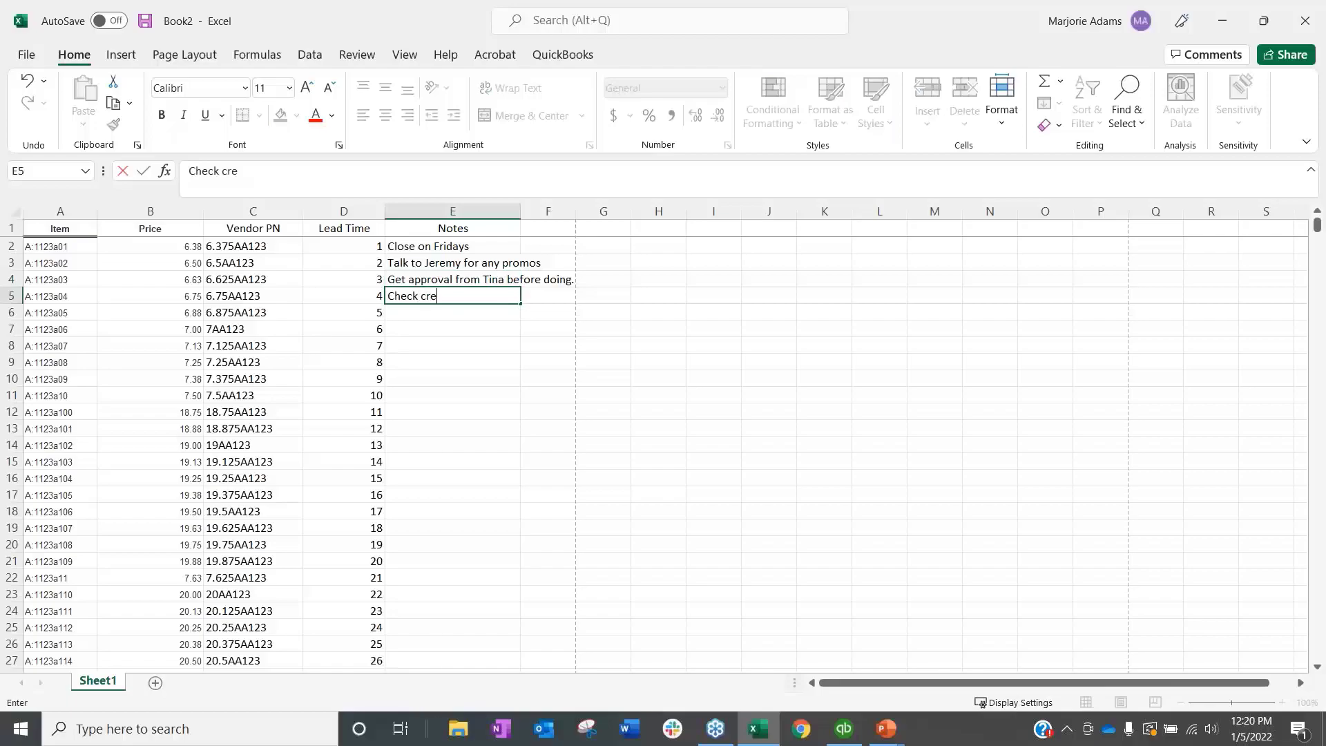
type("dit staysus BC")
key("BackSpace")
key("BackSpace")
type("bc need")
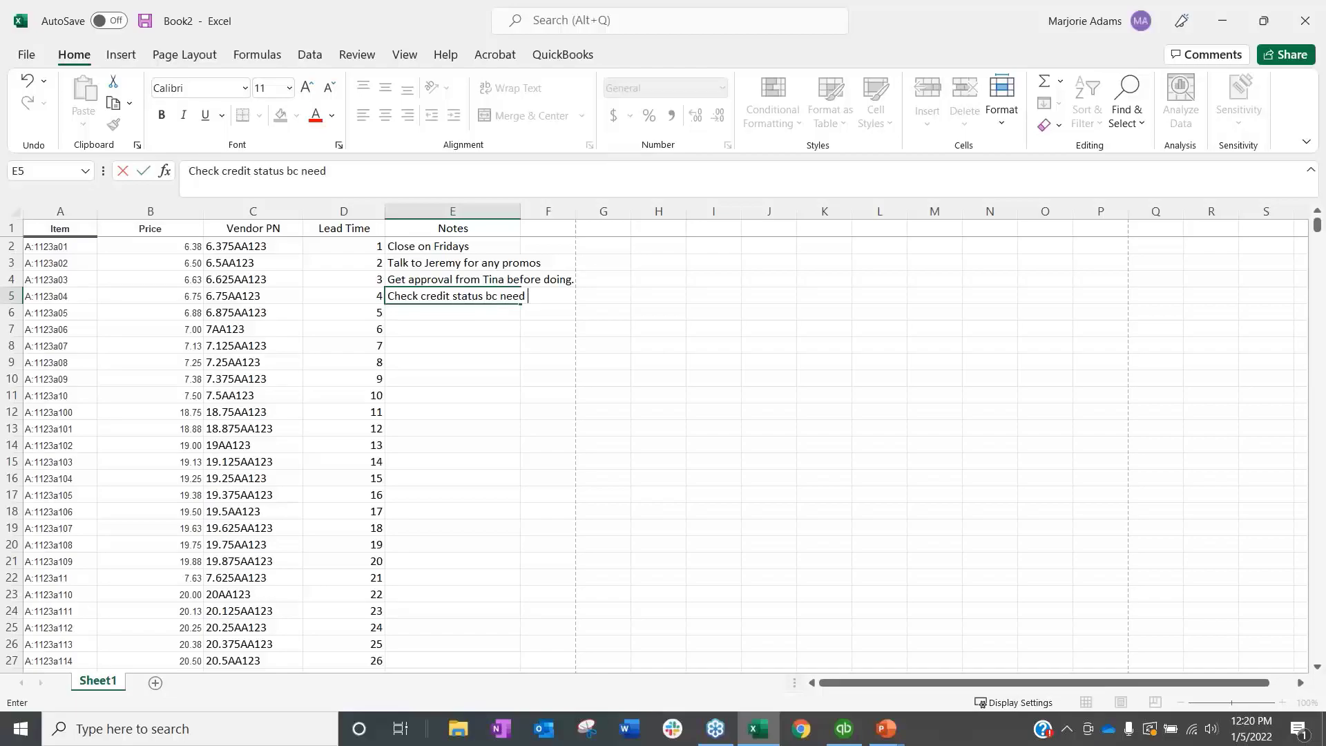
type(" t")
key("BackSpace")
key("BackSpace")
key("BackSpace")
key("BackSpace")
key("BackSpace")
key("BackSpace")
type("max $100K")
Autofit the Notes column to the width of its longest note.
left_click(508, 211)
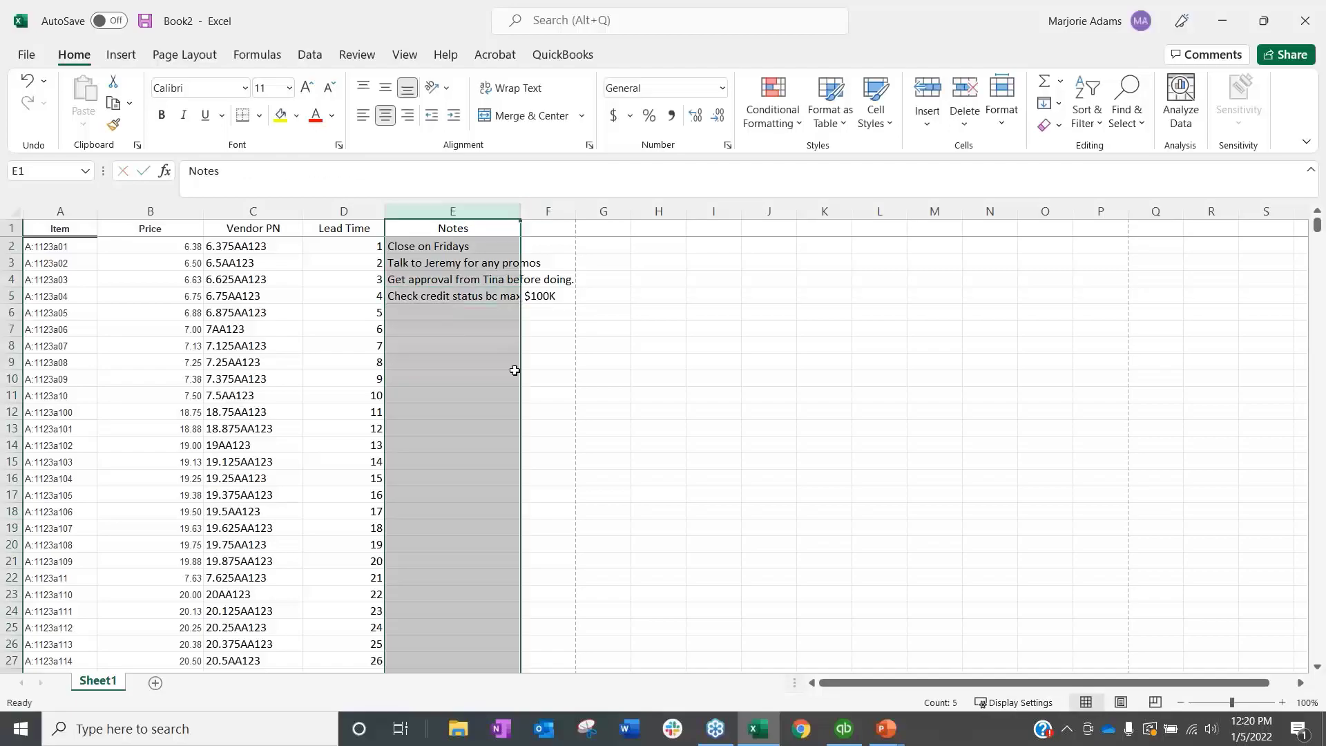
left_click(515, 374)
double_click(520, 212)
left_click(513, 346)
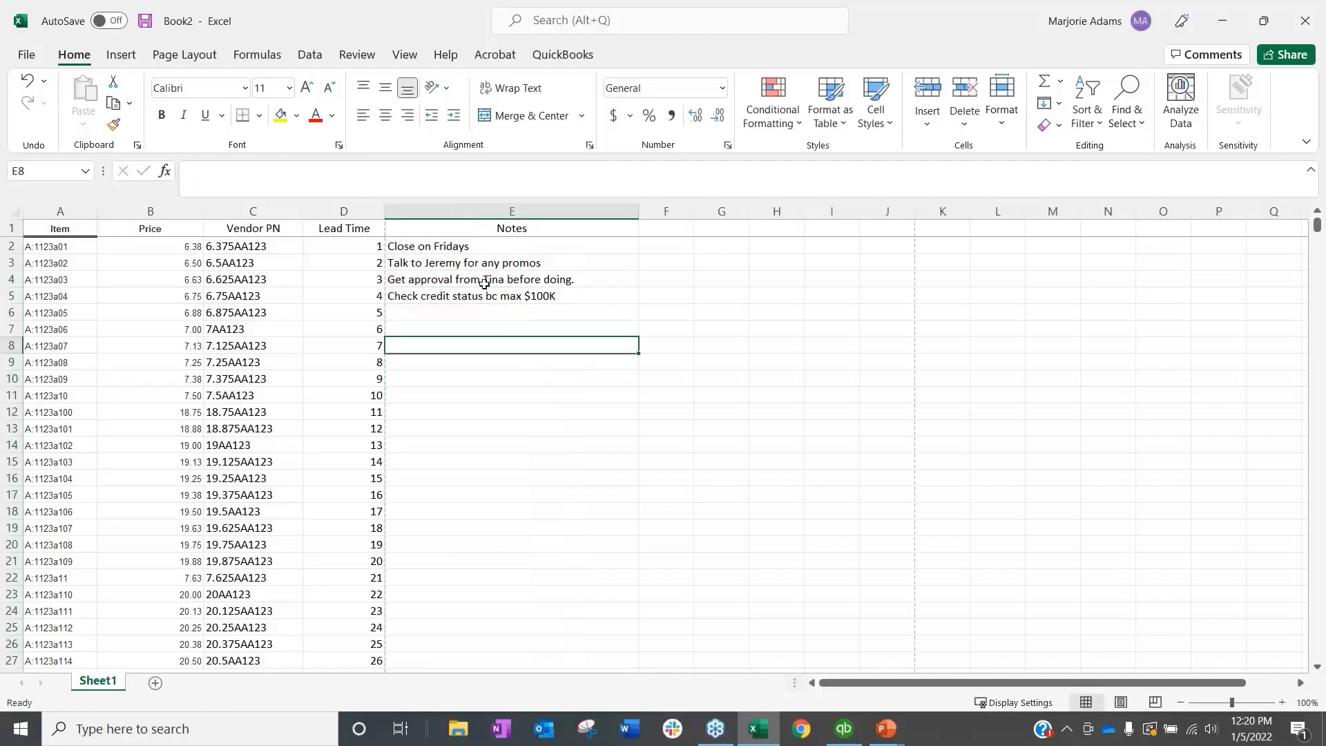
Copy the "Close on Fridays" note from E2 to E6 and fill it down the remaining item rows.
left_click(485, 294)
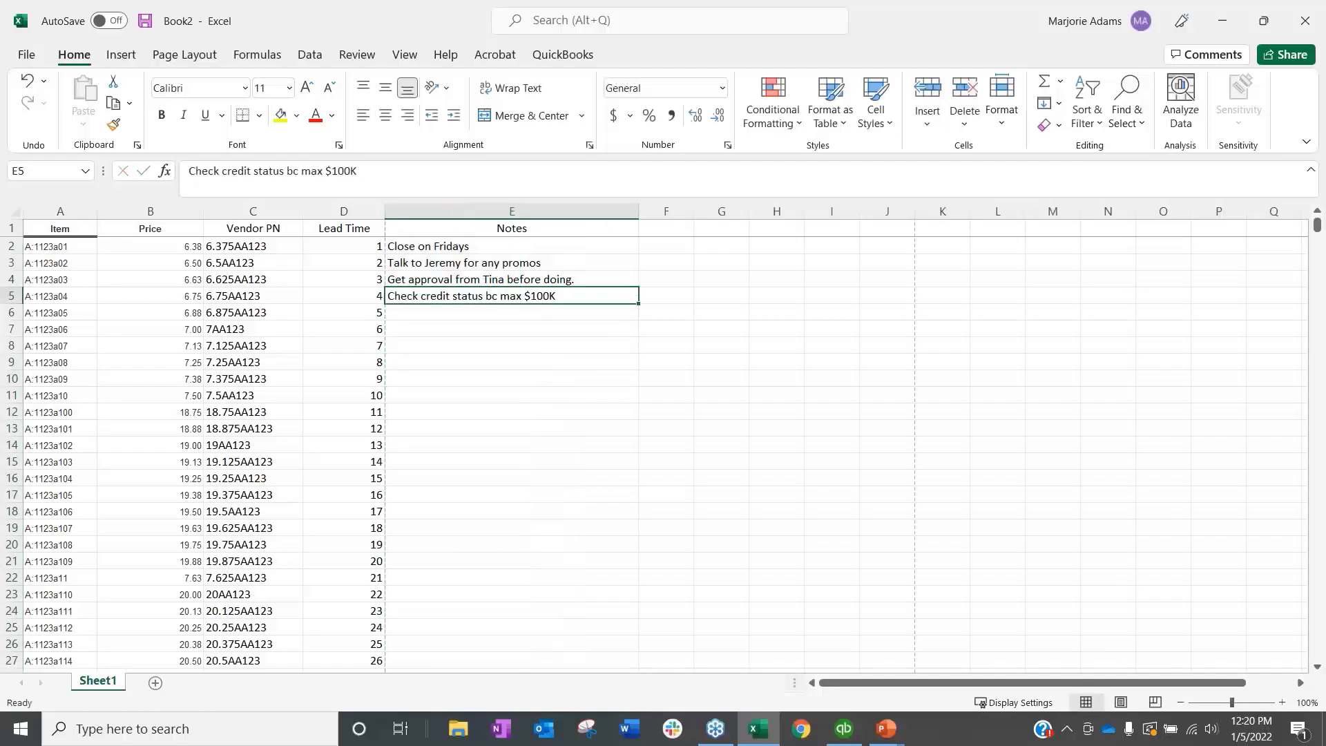
left_click(499, 247)
key("ctrl+c")
left_click(454, 310)
key("ctrl+v")
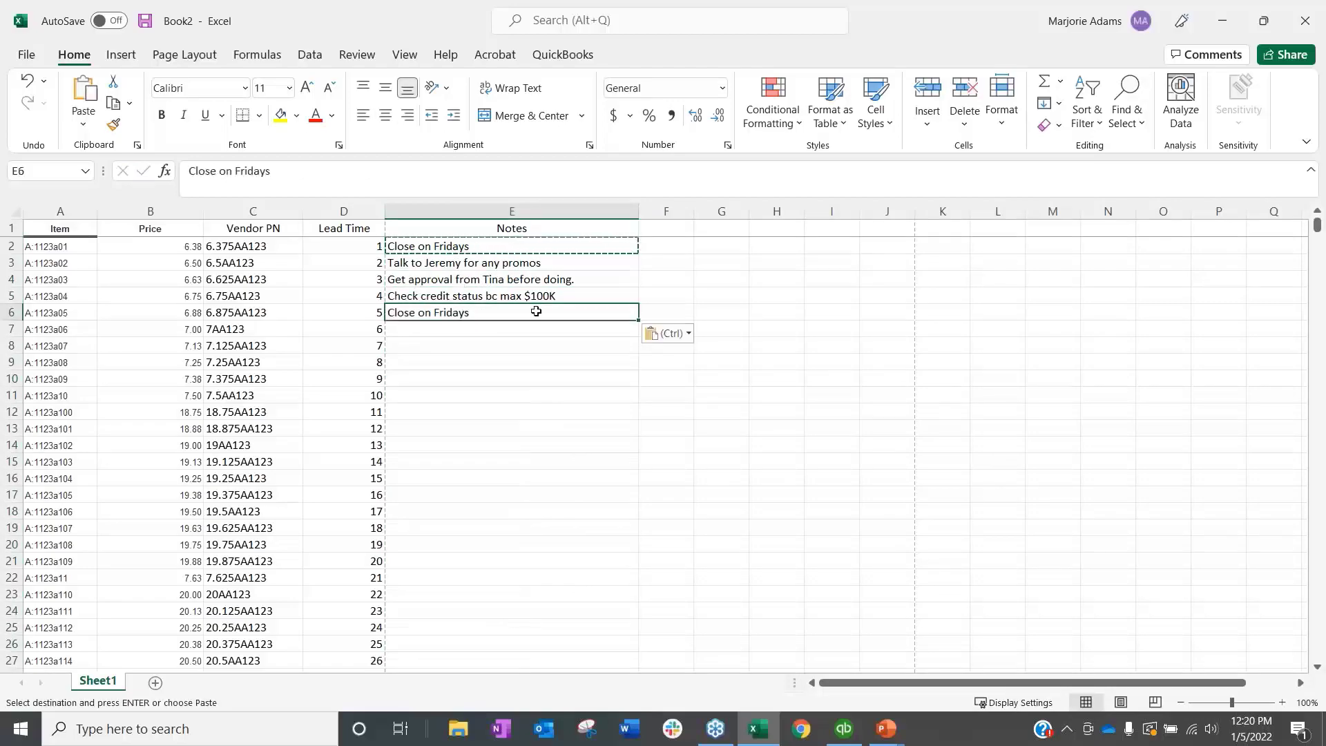
left_click_drag(640, 319, 524, 664)
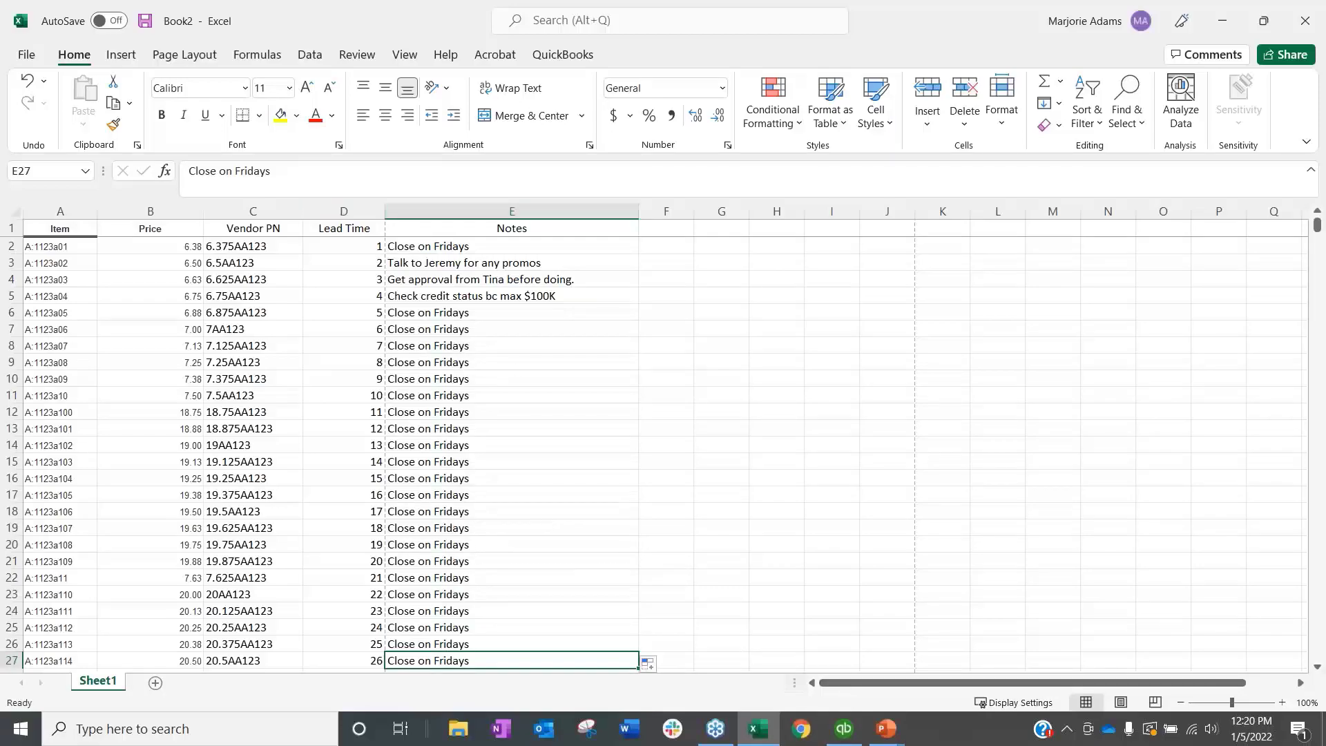
Switch to QuickBooks and set the vendor to Vendor A in the multiple list entries for Vendor Items.
mouse_move(855, 738)
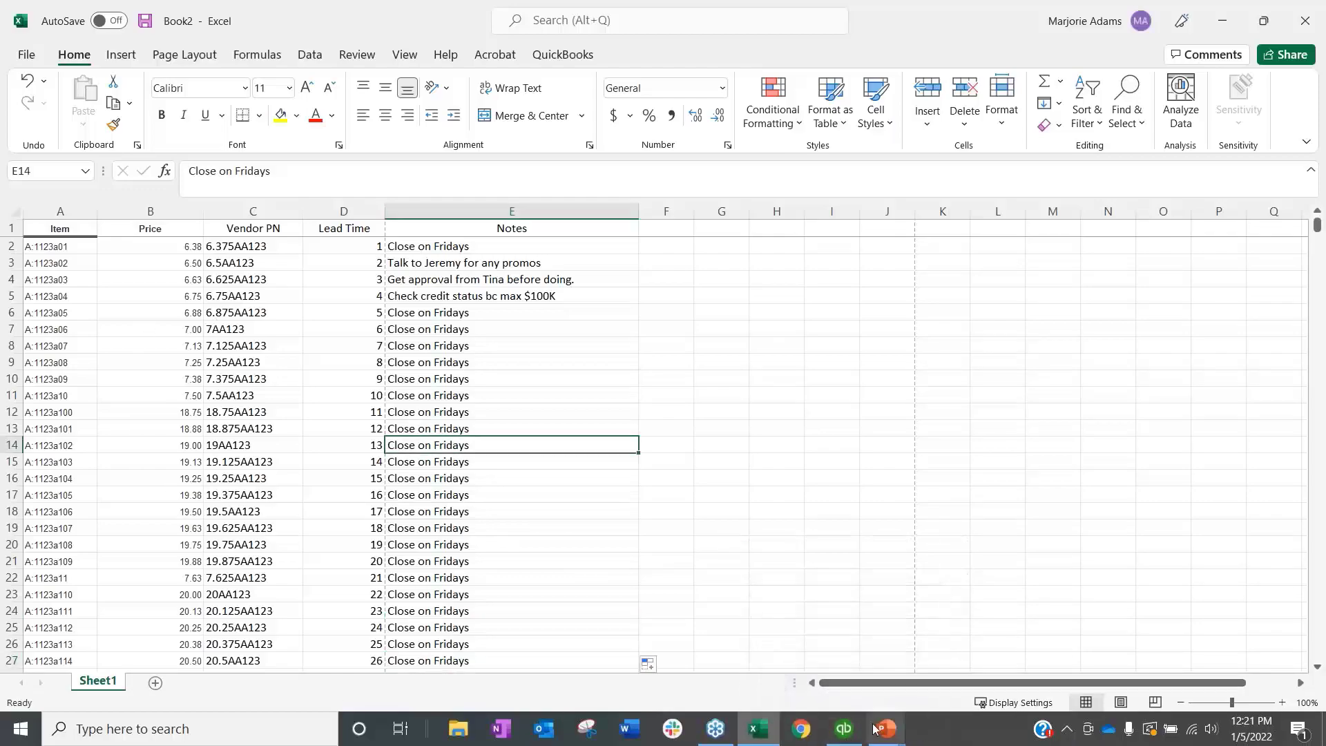
left_click(845, 732)
left_click(596, 166)
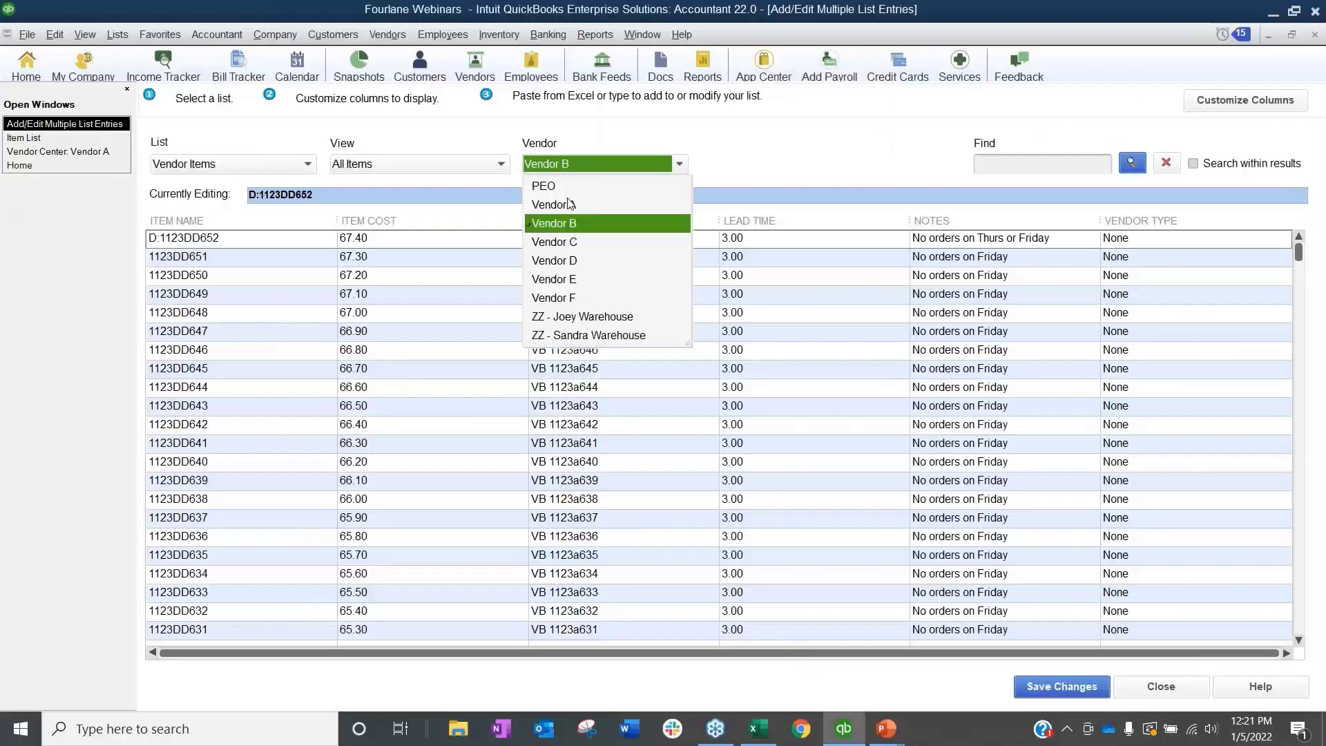
left_click(567, 200)
left_click(759, 333)
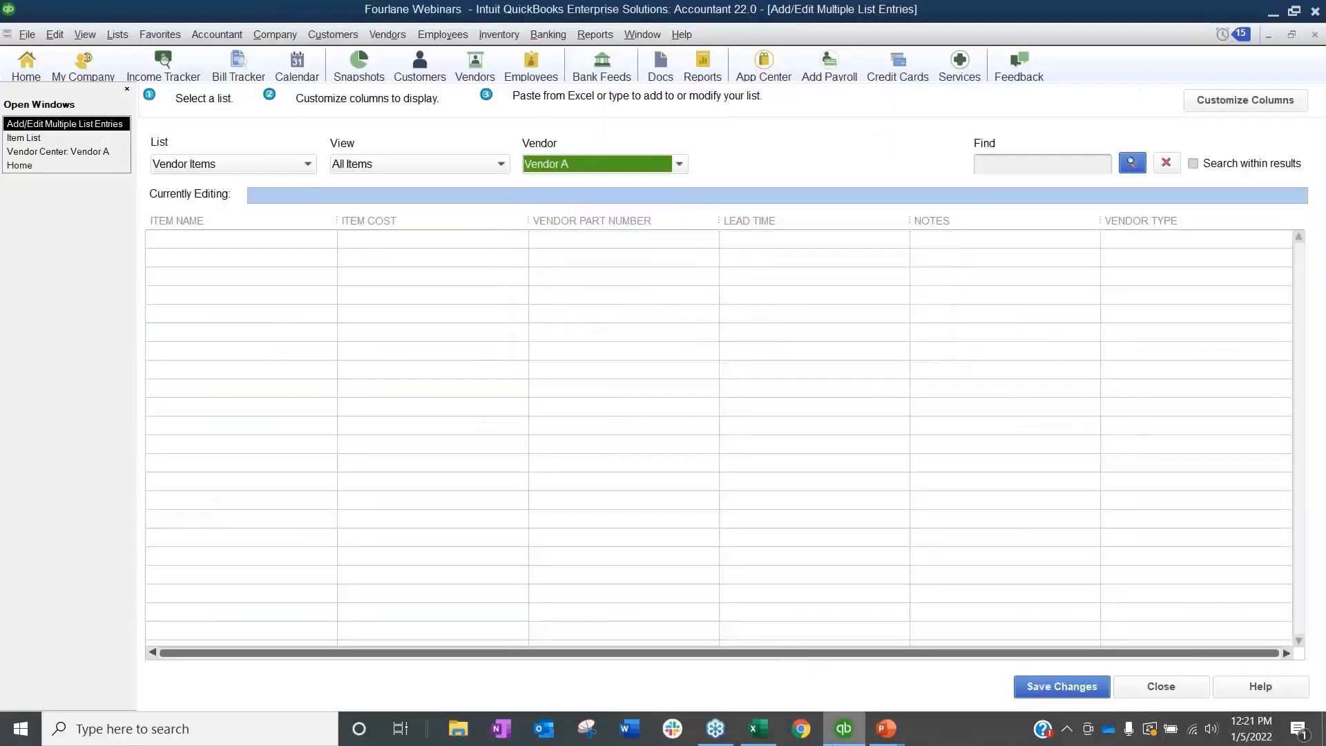
Switch to Excel and copy the item rows from Item through Notes, starting at row 2 without the headers.
left_click(758, 729)
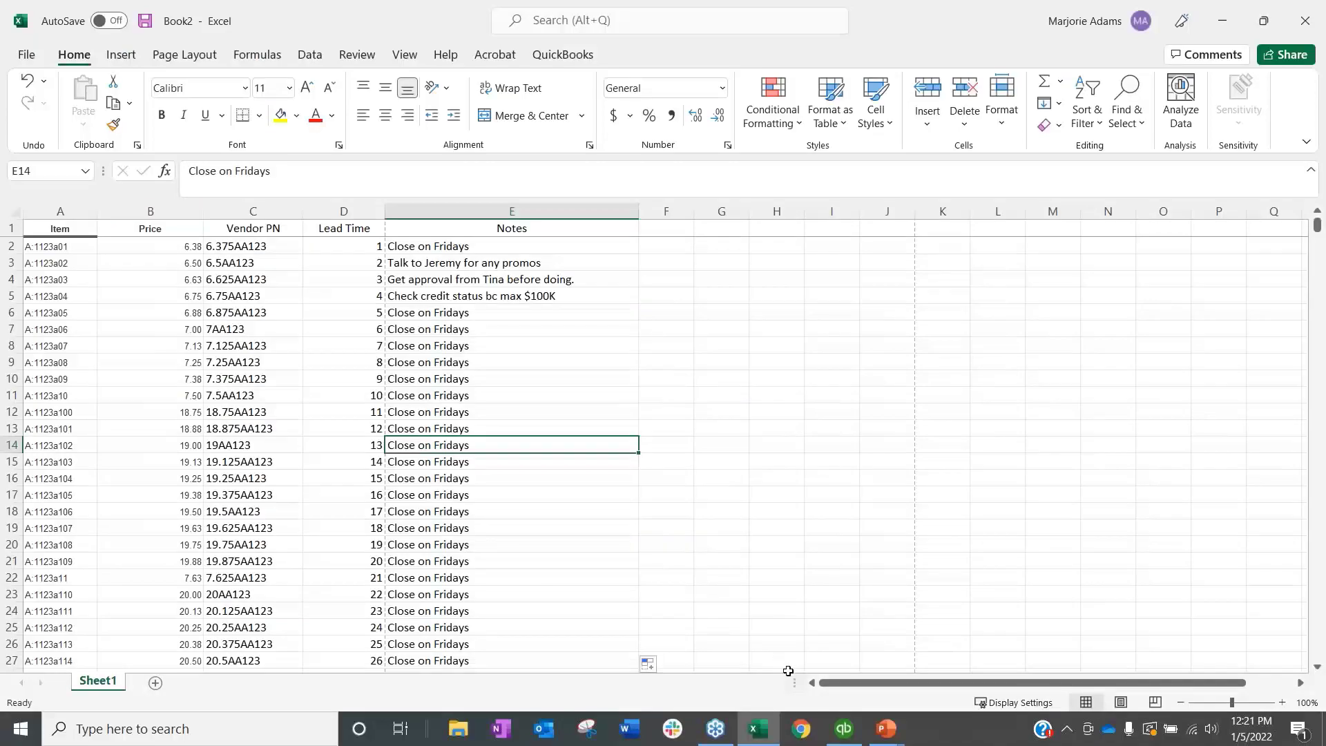
left_click_drag(69, 253, 477, 561)
key("ctrl+c")
Switch to QuickBooks, paste the copied rows into Vendor A's item grid from the first line, and save the changes.
left_click(844, 728)
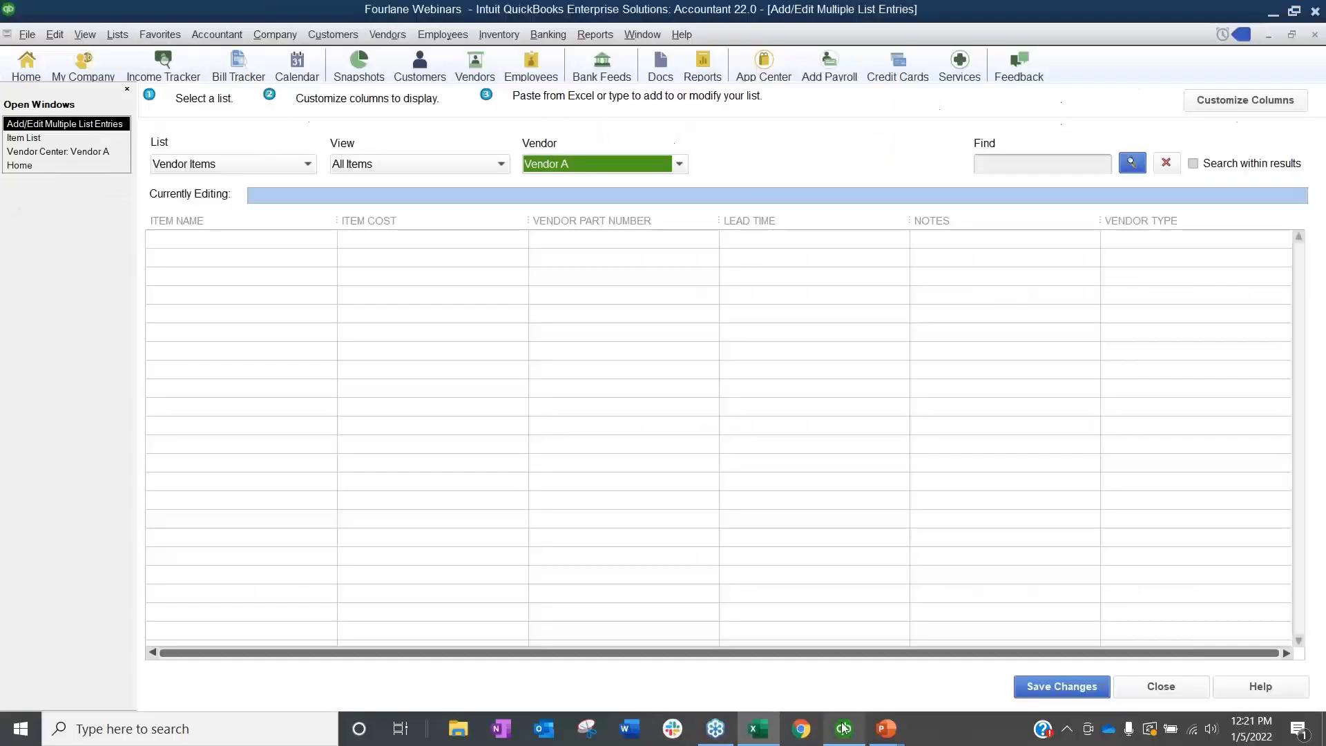
right_click(297, 243)
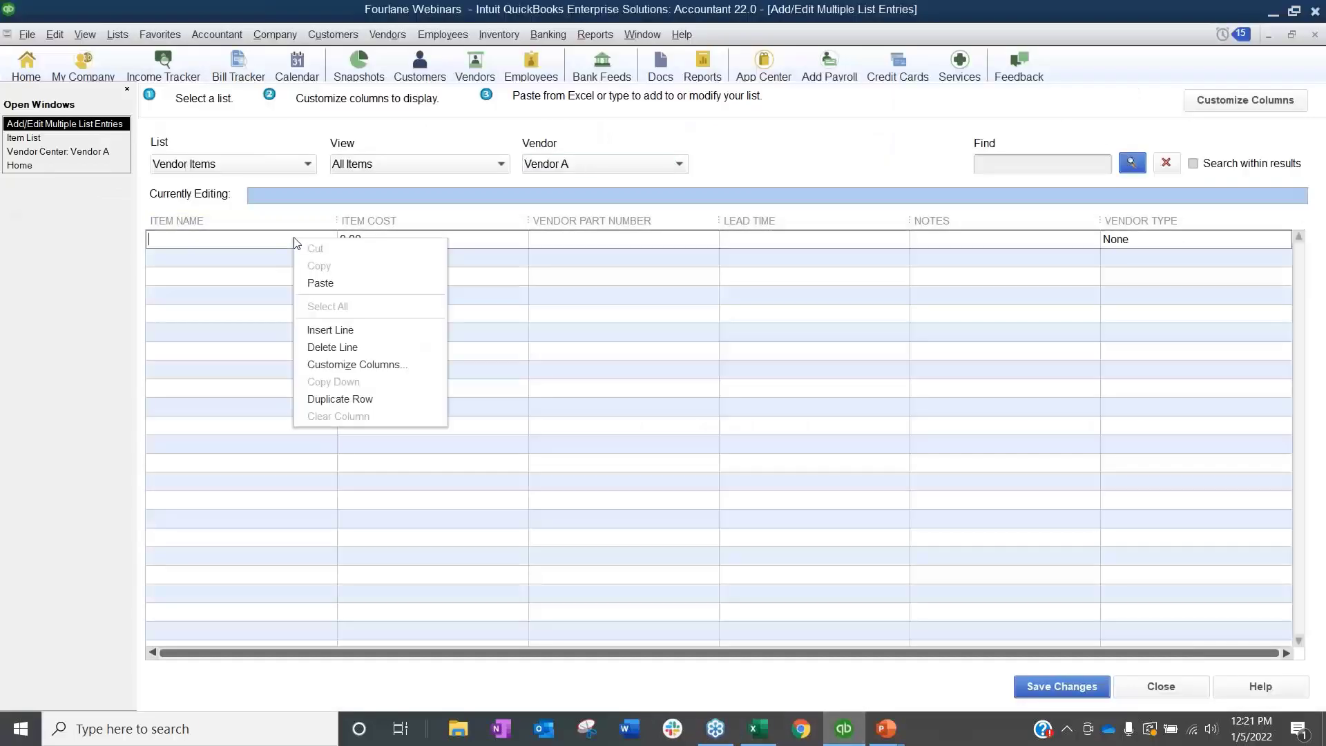
left_click(331, 284)
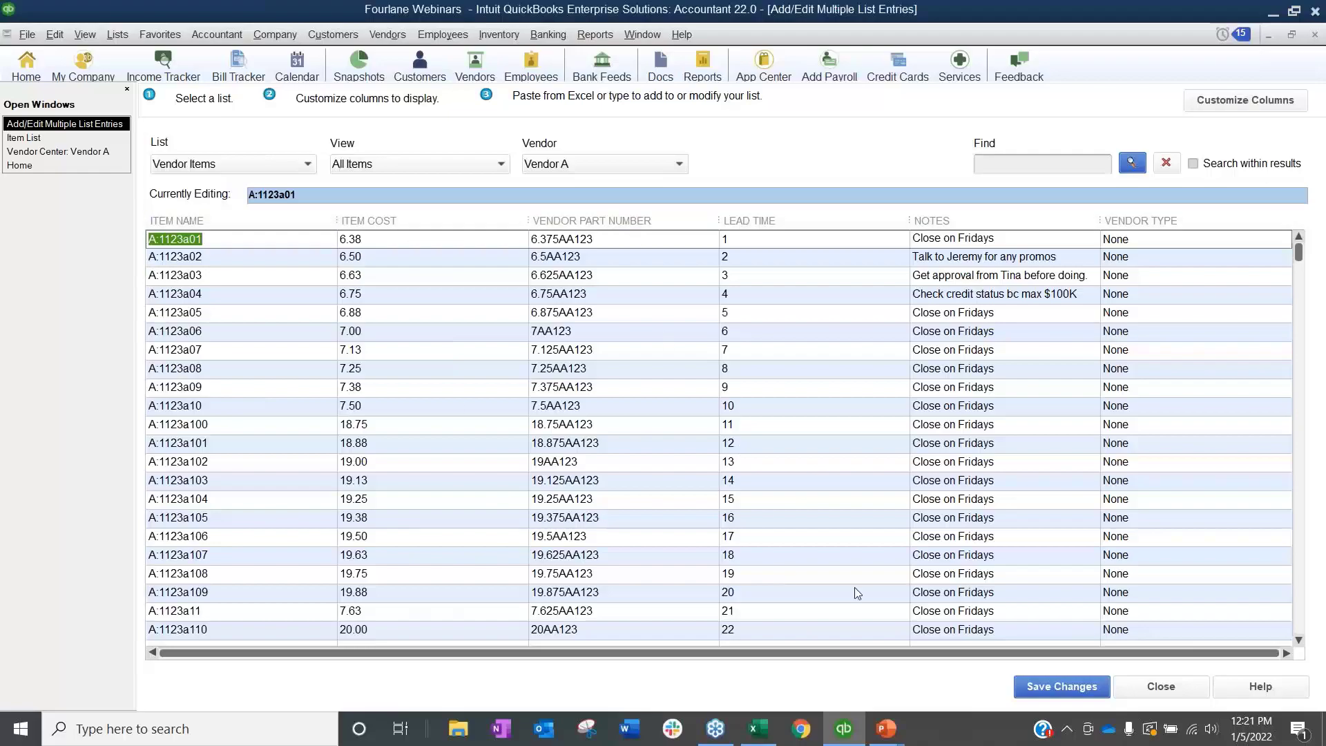
left_click(1054, 688)
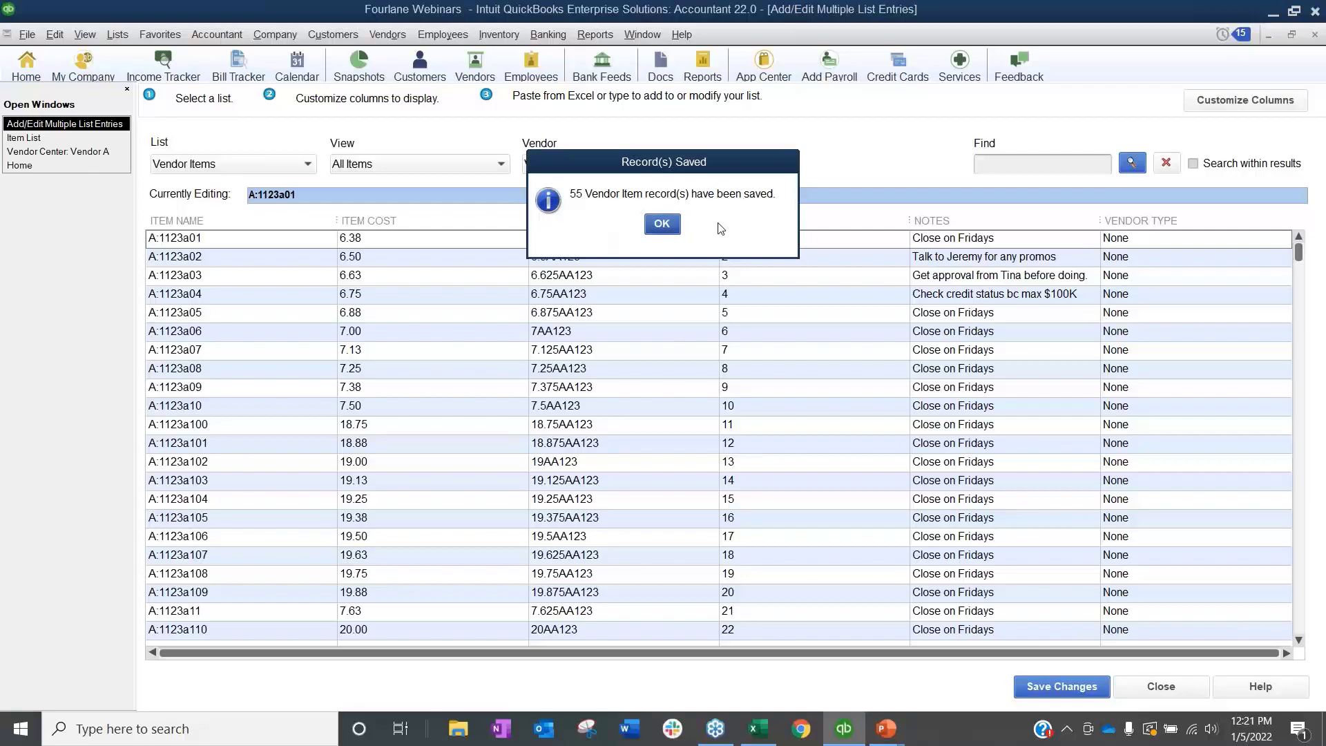
left_click(661, 224)
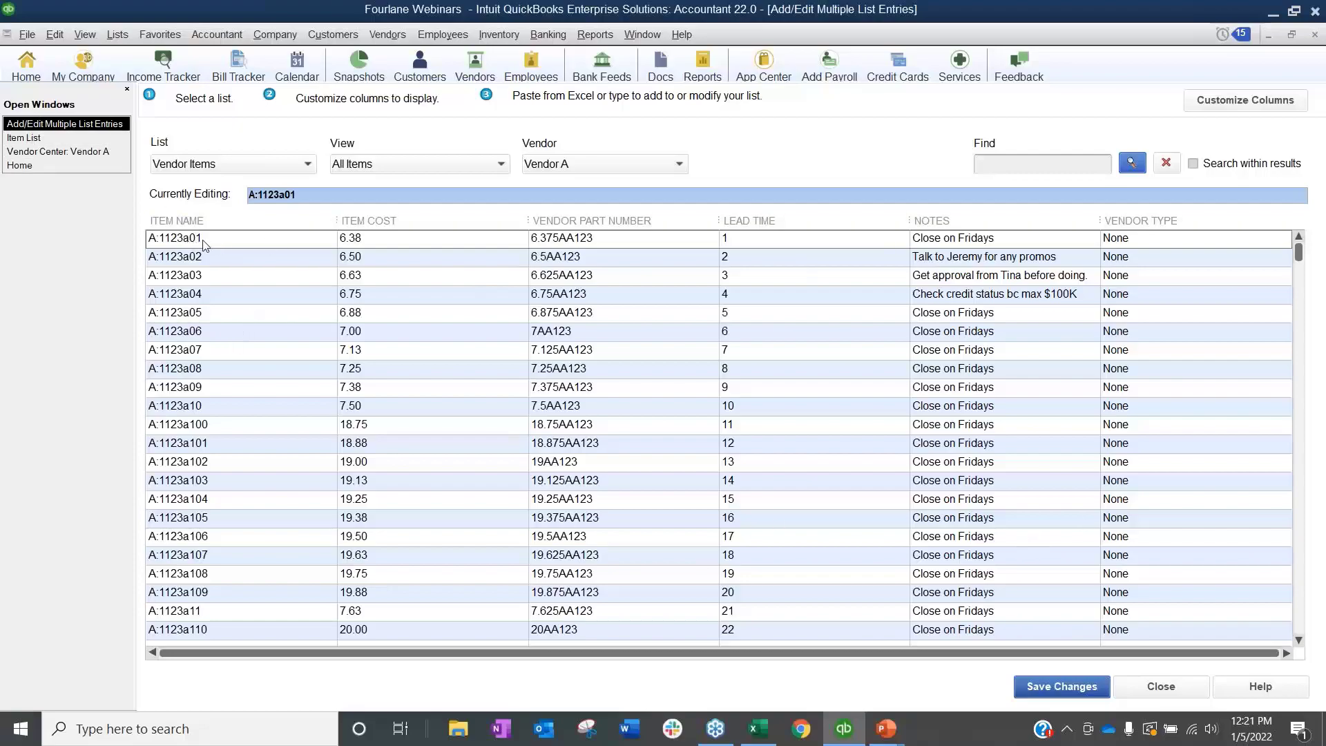
Open item 1123a01 from the Item List and check Vendor A's price, lead time, part number and notes among its alternate vendors.
left_click(52, 140)
left_click(235, 188)
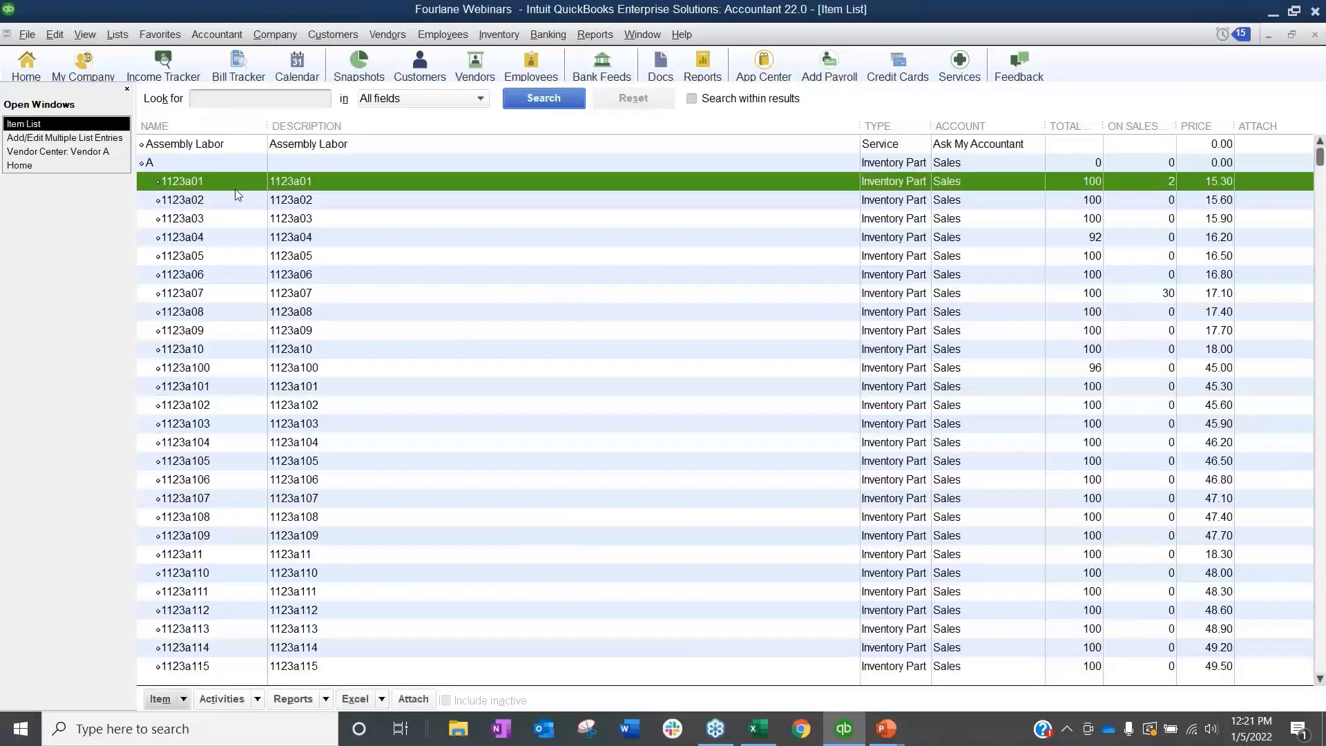
double_click(235, 185)
left_click(283, 449)
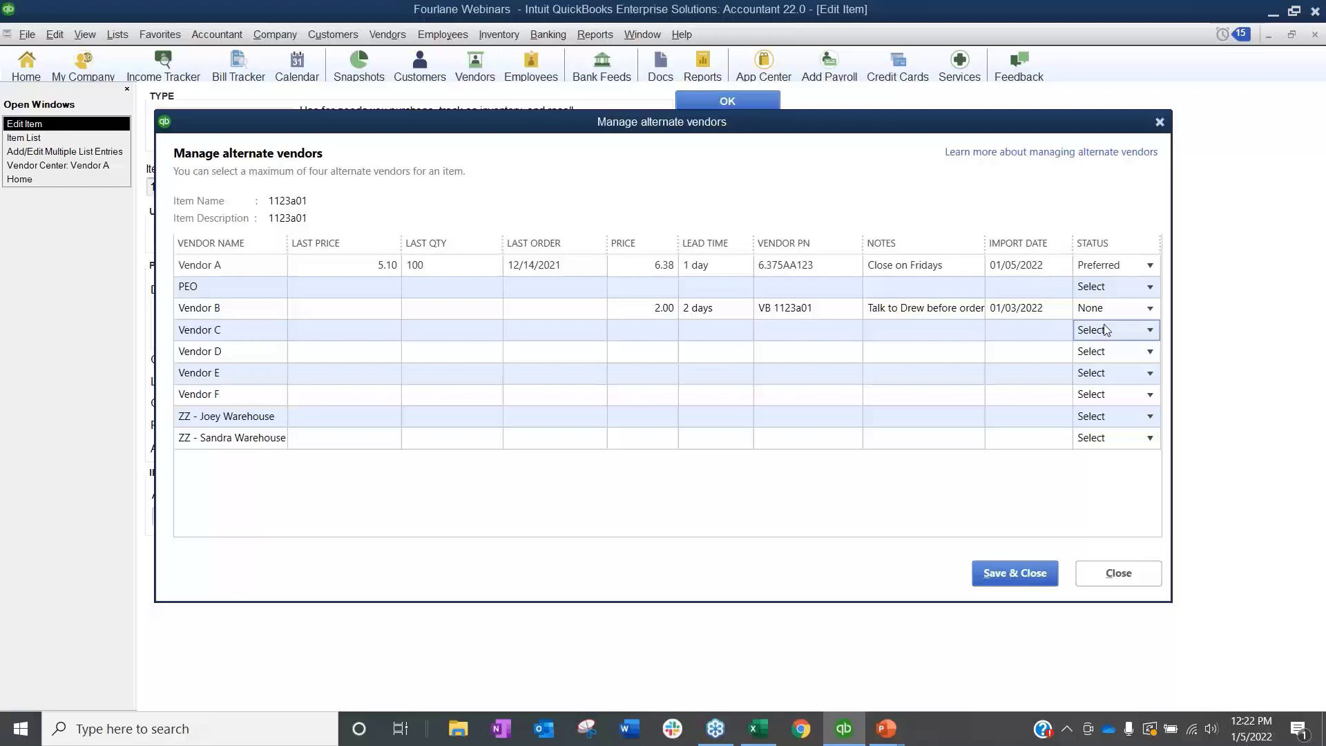
left_click(1136, 577)
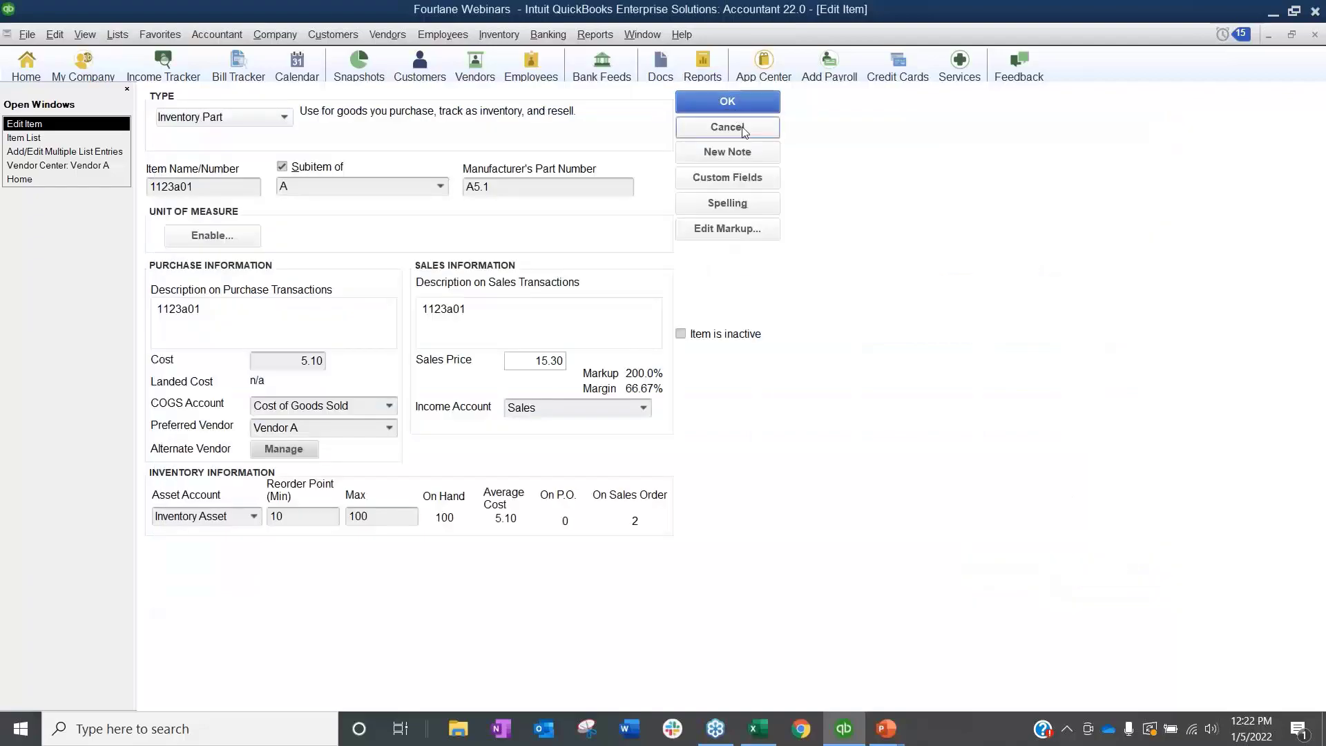
key("Return")
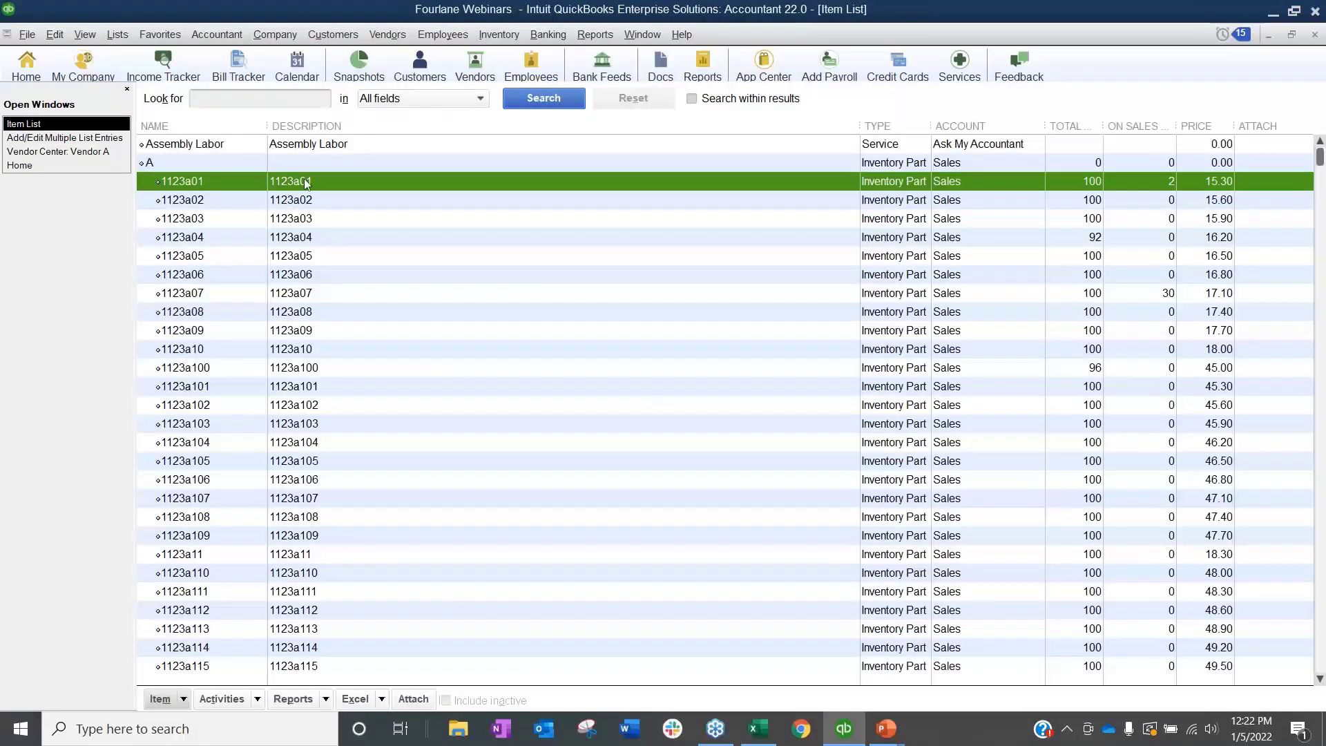
Return to the multiple list entries and narrow the Item Cost column.
left_click(88, 138)
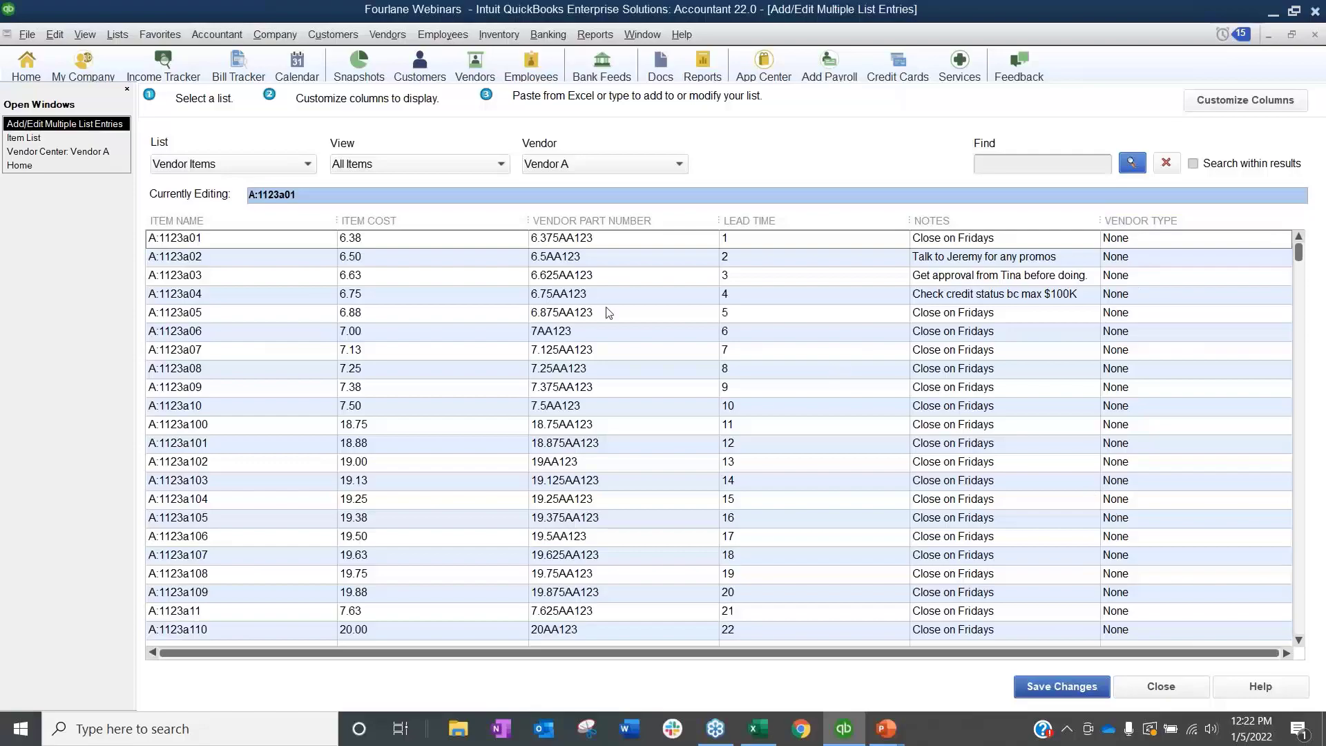
left_click_drag(524, 221, 472, 221)
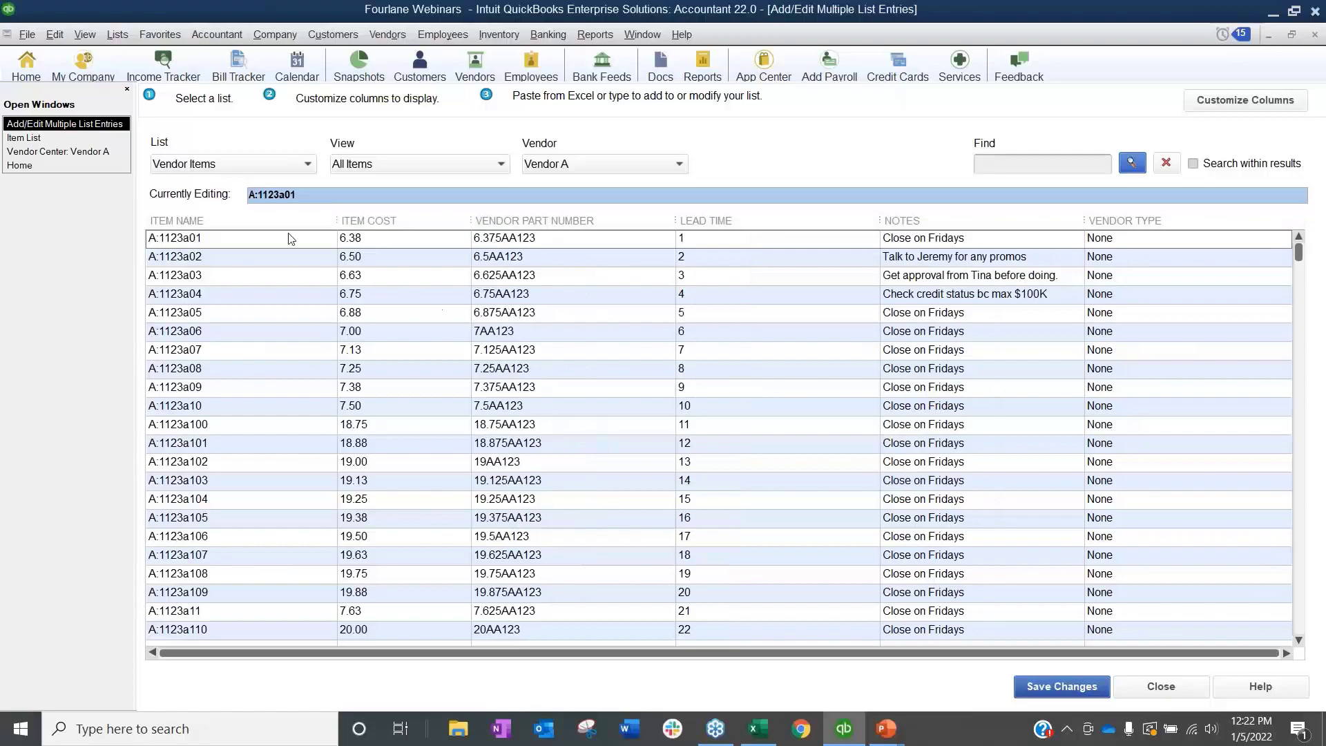
Close the current list entries and open the multiple list entries from the Vendor Center, showing Vendor Items for Vendor A.
left_click(1166, 687)
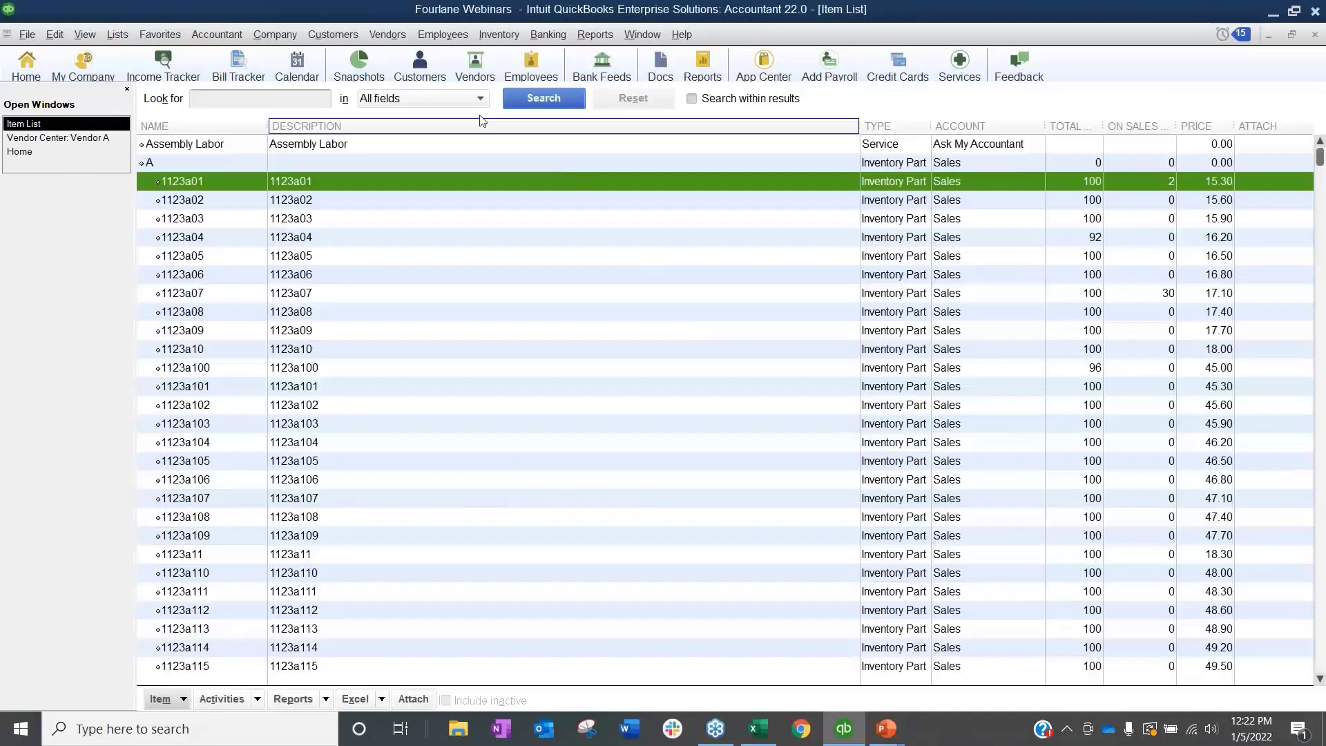
left_click(387, 33)
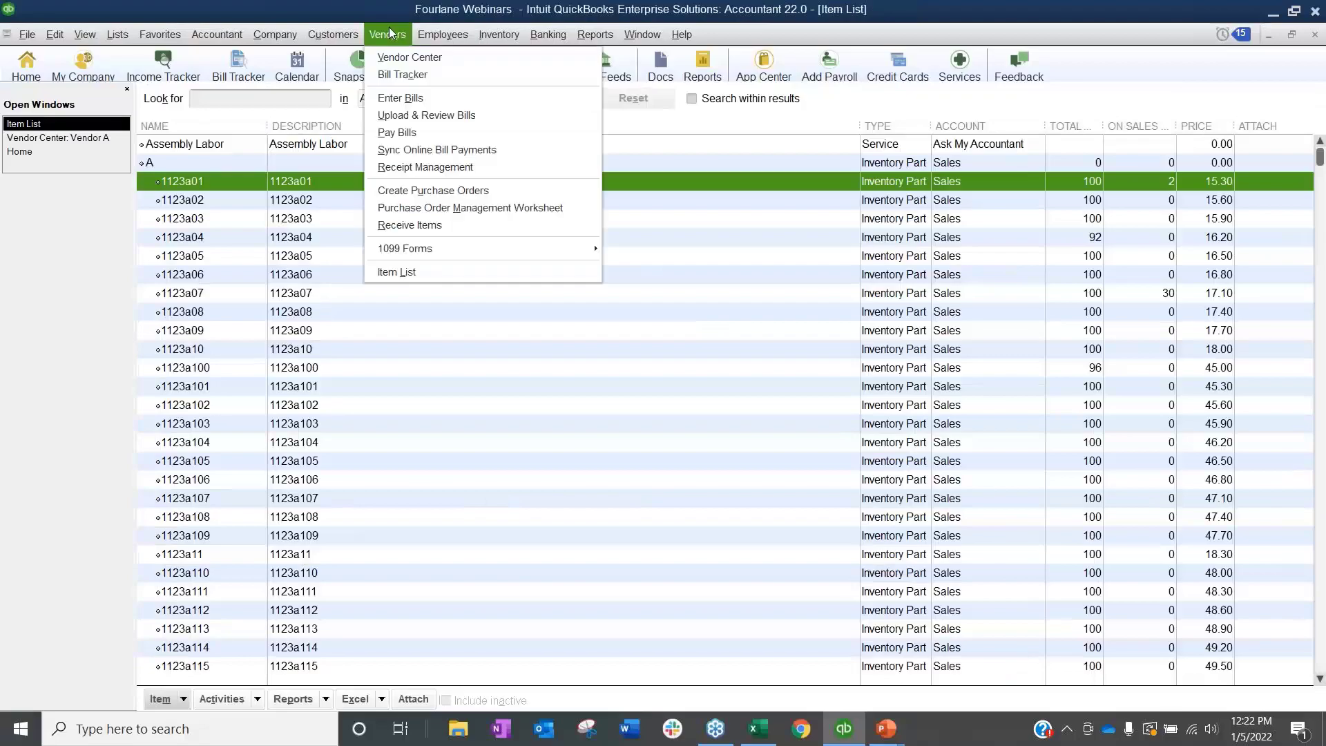
left_click(404, 64)
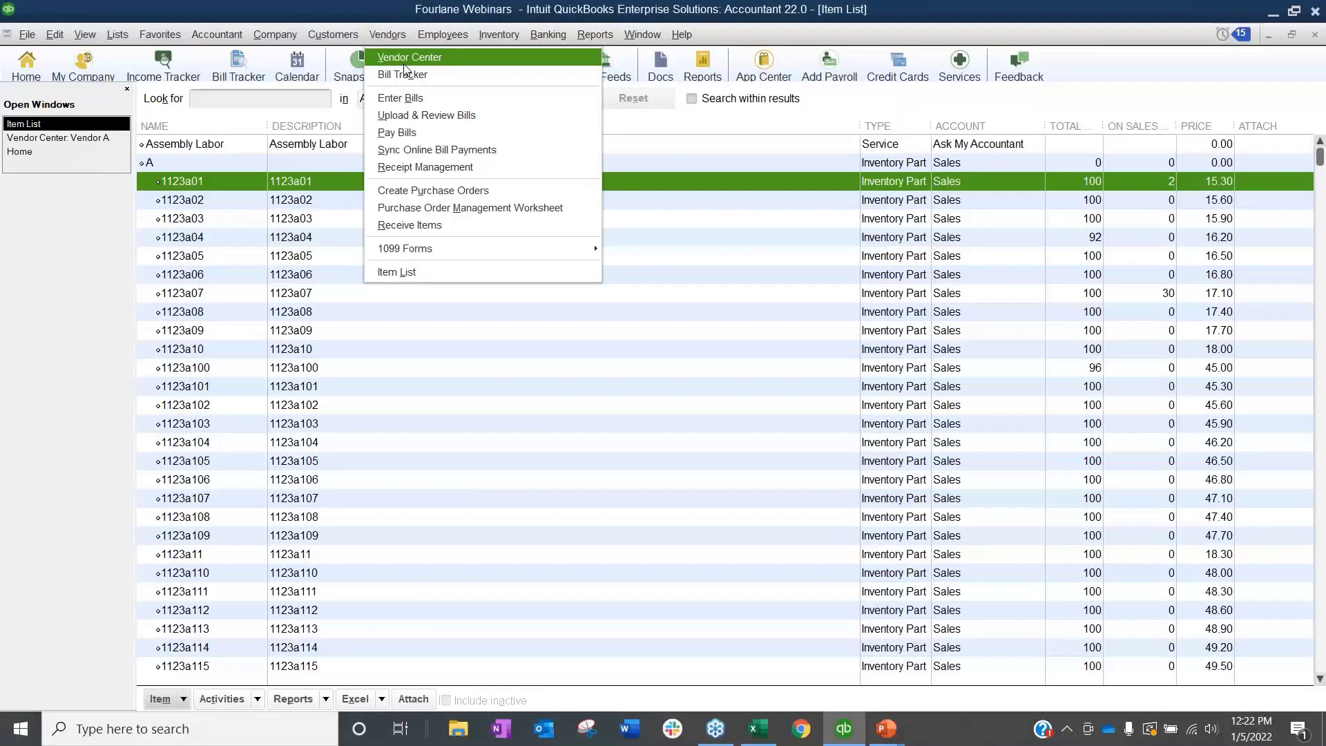
left_click(504, 95)
left_click(502, 169)
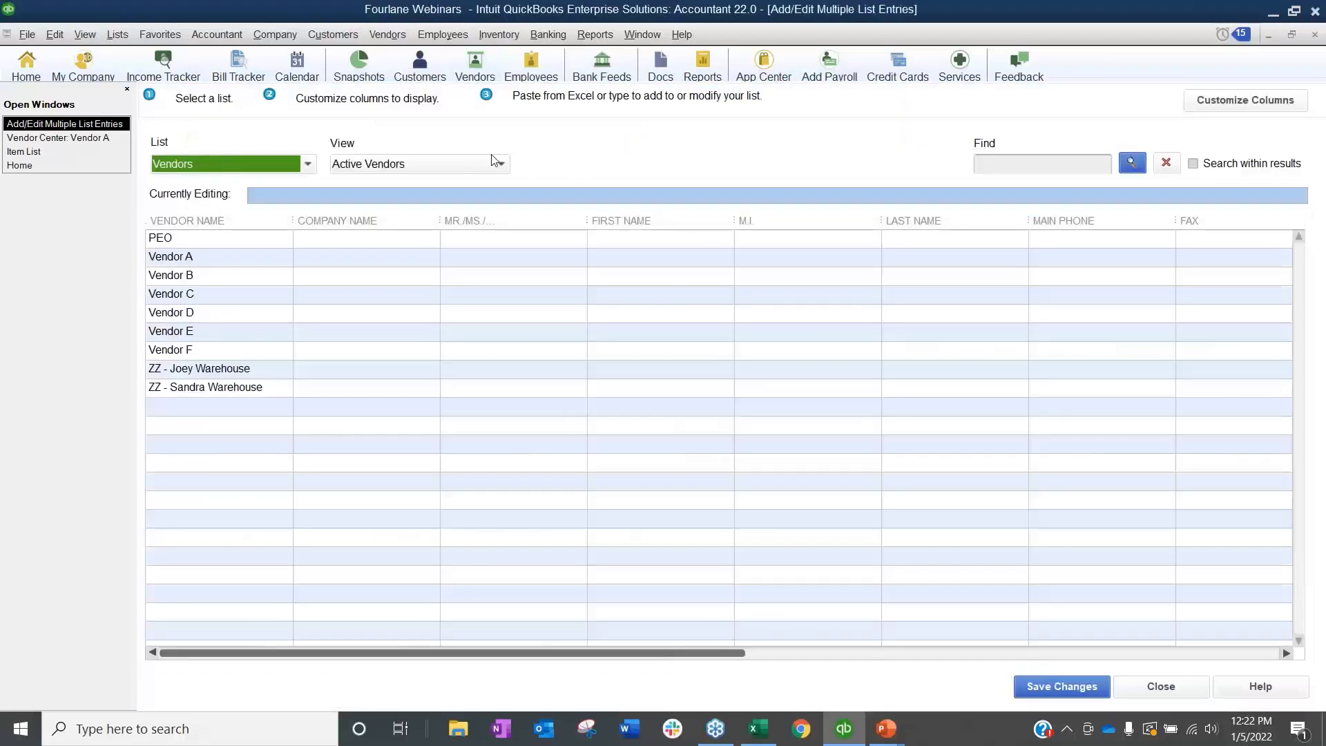
left_click(267, 166)
left_click(237, 300)
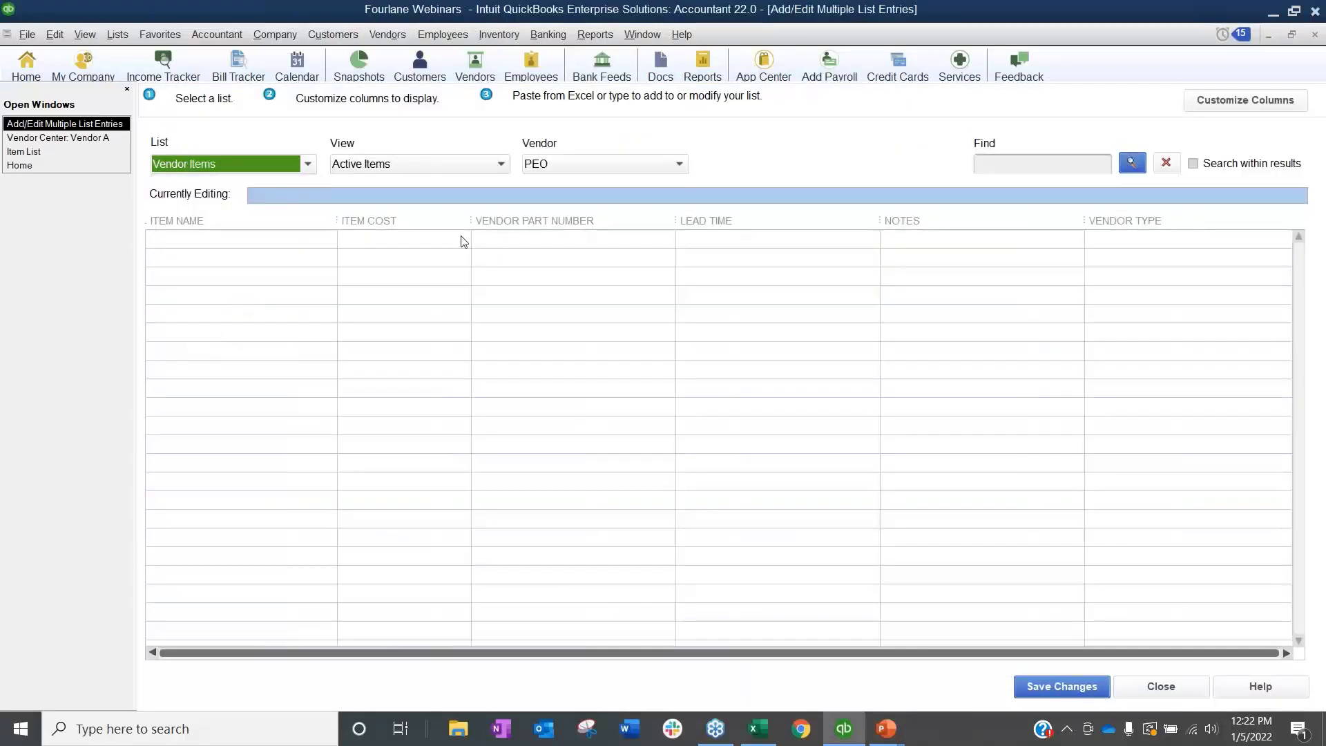
left_click(592, 172)
left_click(571, 205)
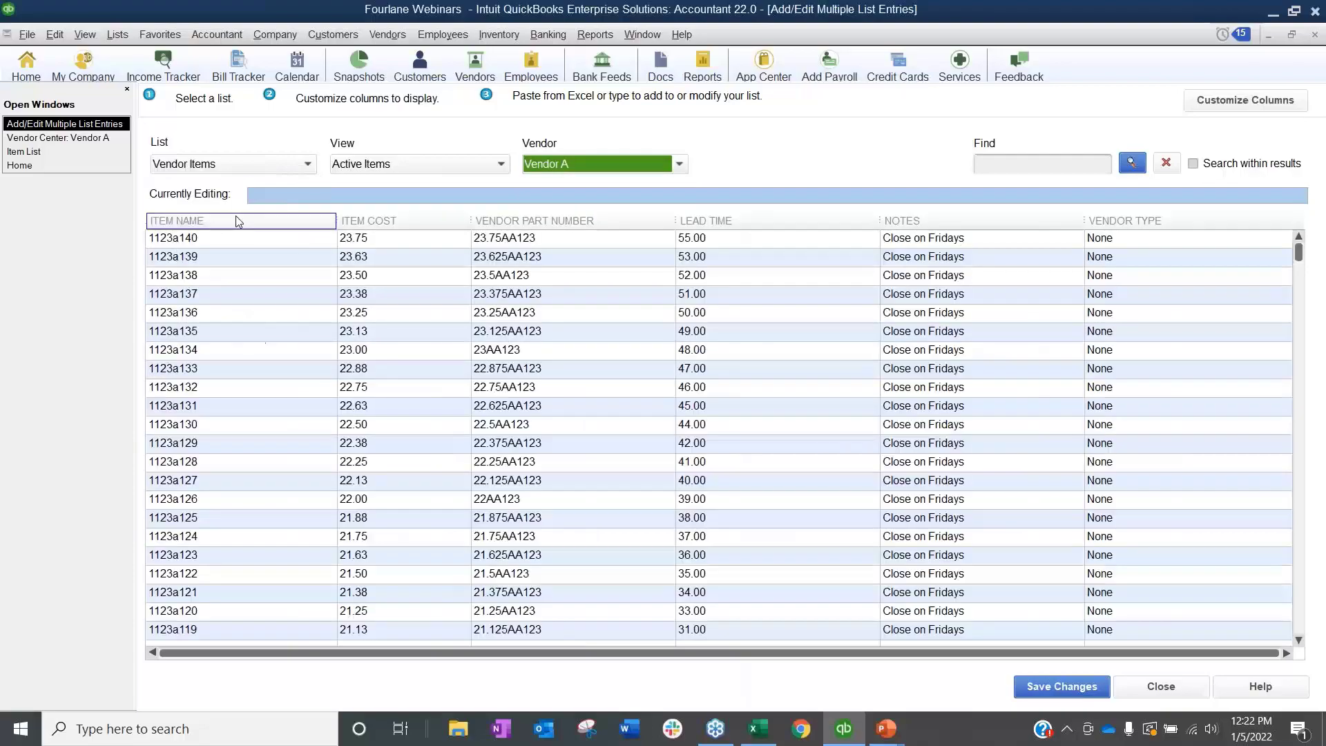
Try to change item 1123a140's vendor part number to 23.75AA12345646 and save the changes.
left_click(251, 244)
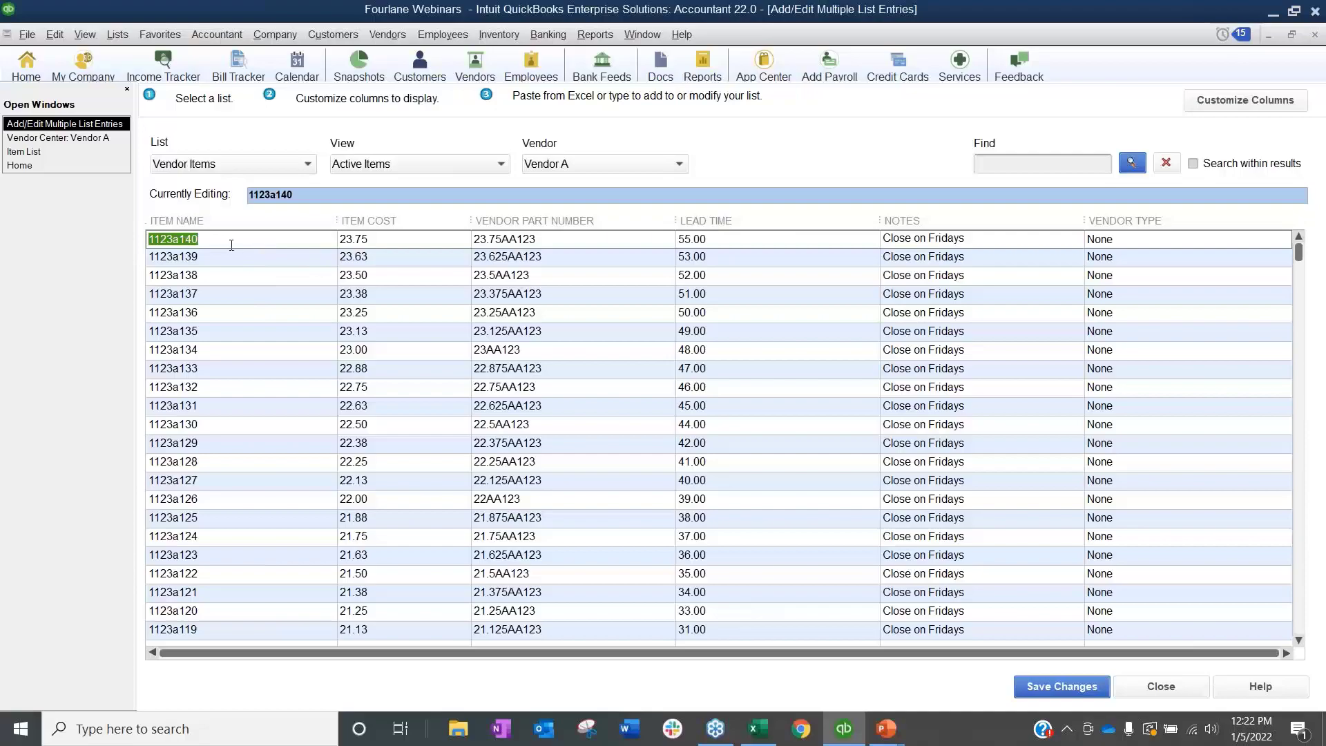
left_click(1227, 240)
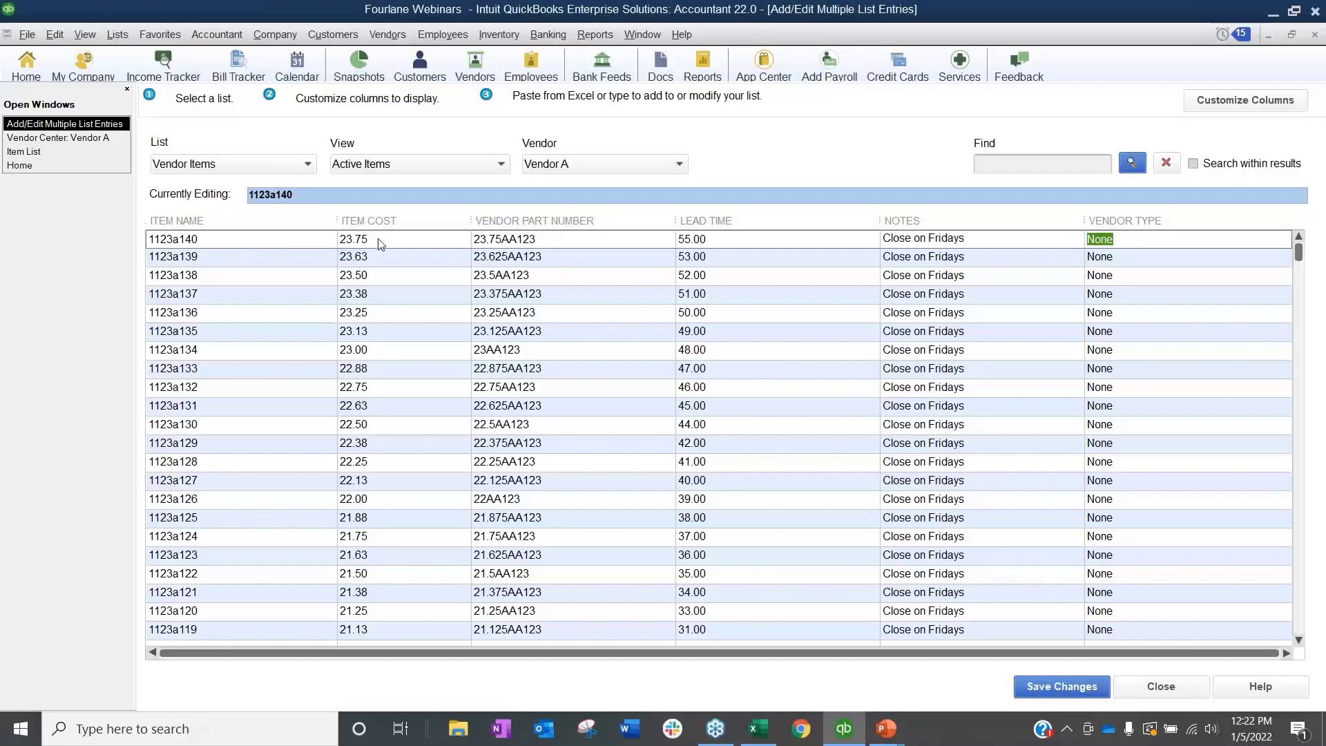
left_click(410, 240)
type("45646")
left_click(1062, 682)
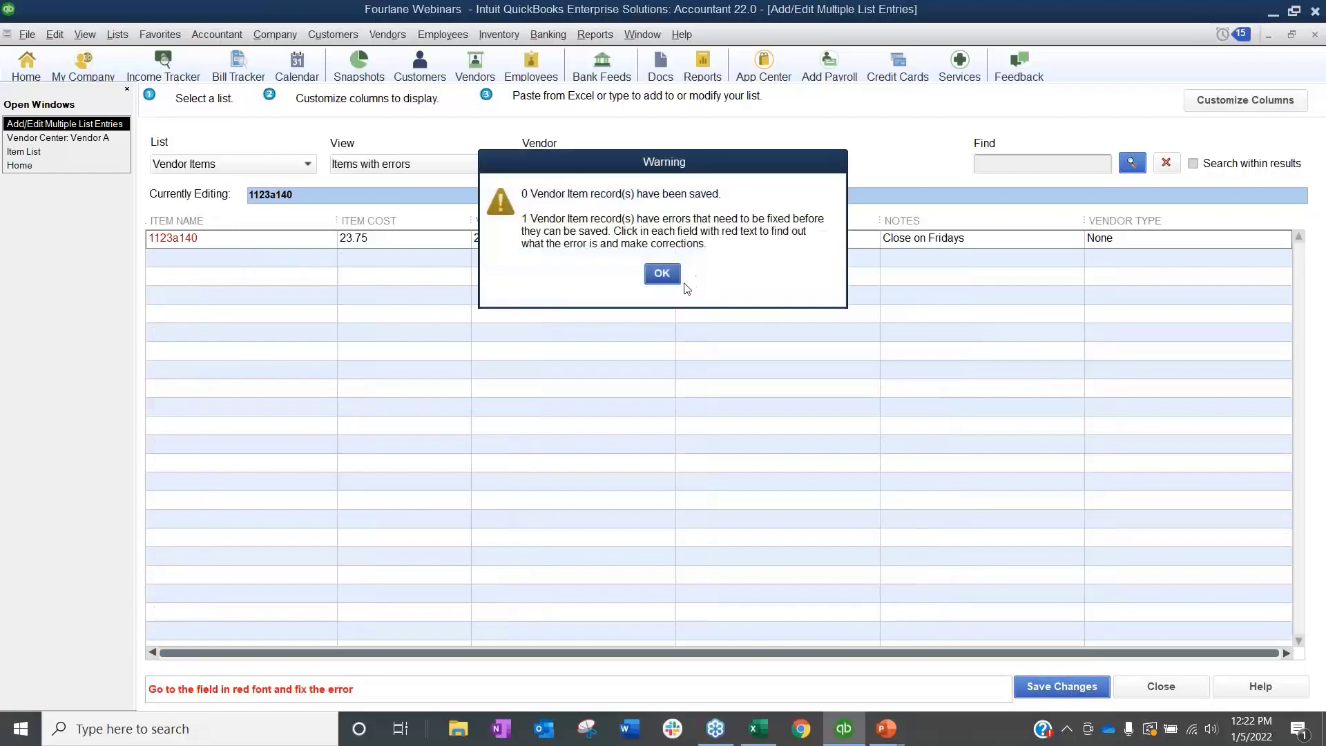
left_click(670, 277)
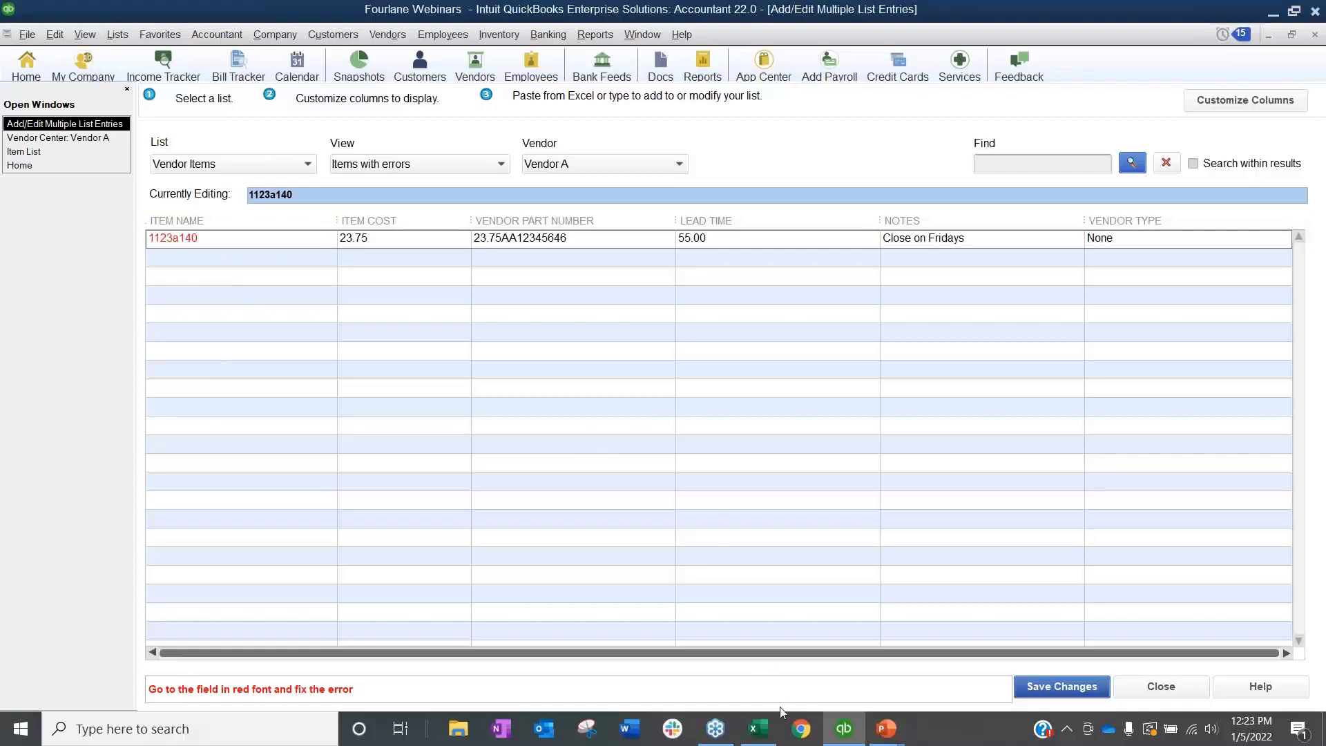
Check how the item names are written in the Excel sheet, and close the multiple list entries in QuickBooks.
left_click(758, 728)
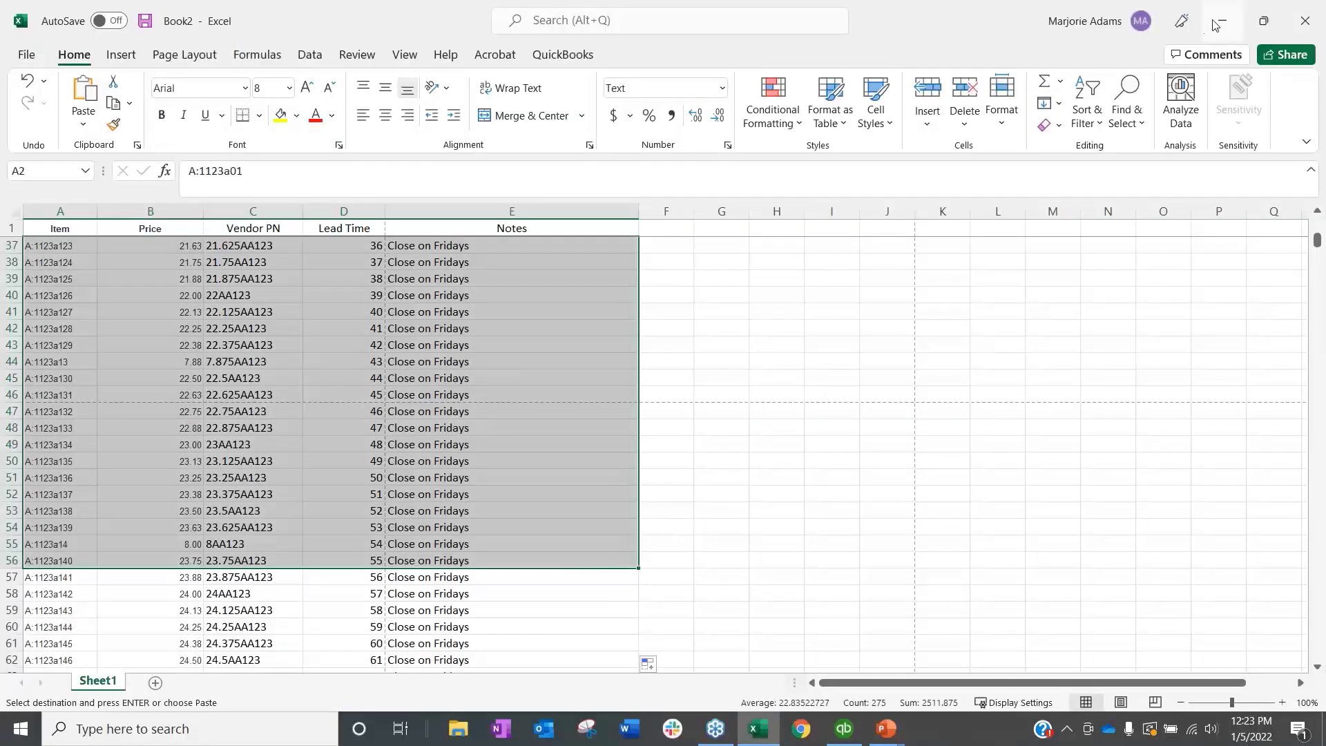
left_click(1218, 23)
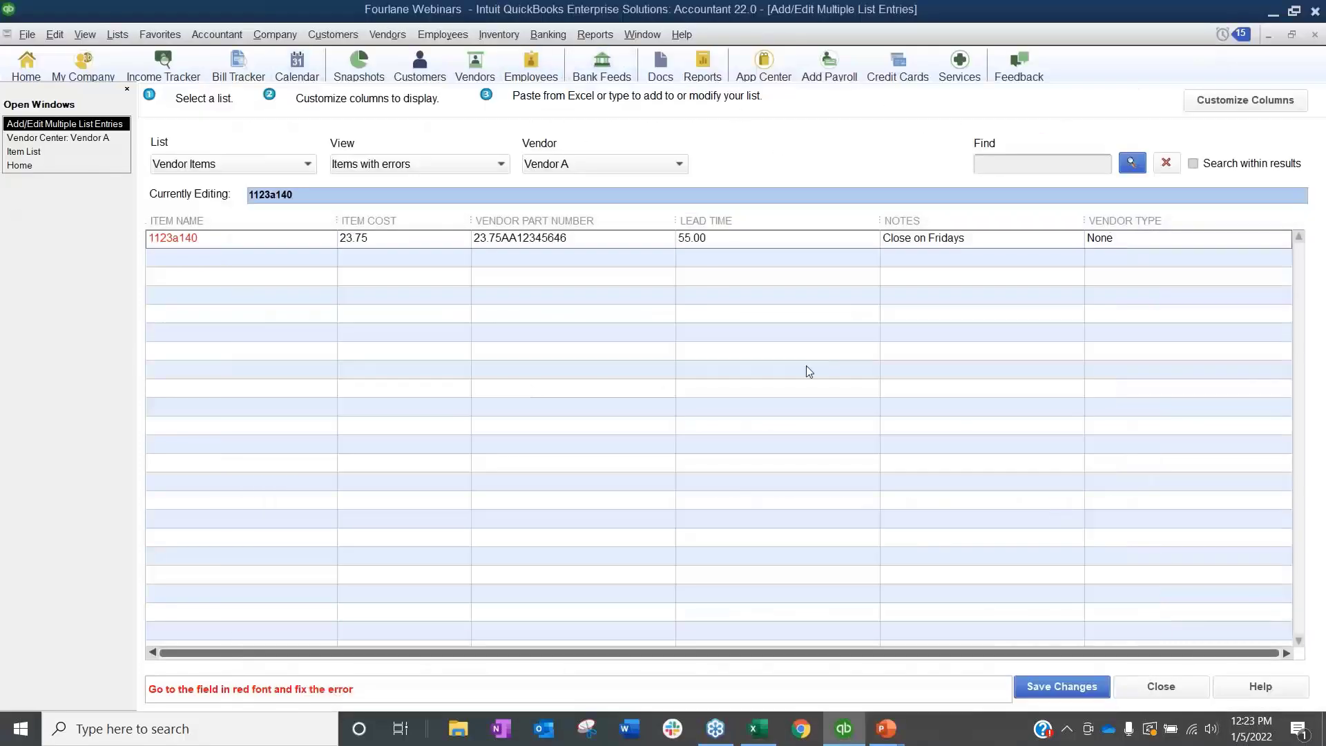
left_click(1314, 34)
left_click(665, 222)
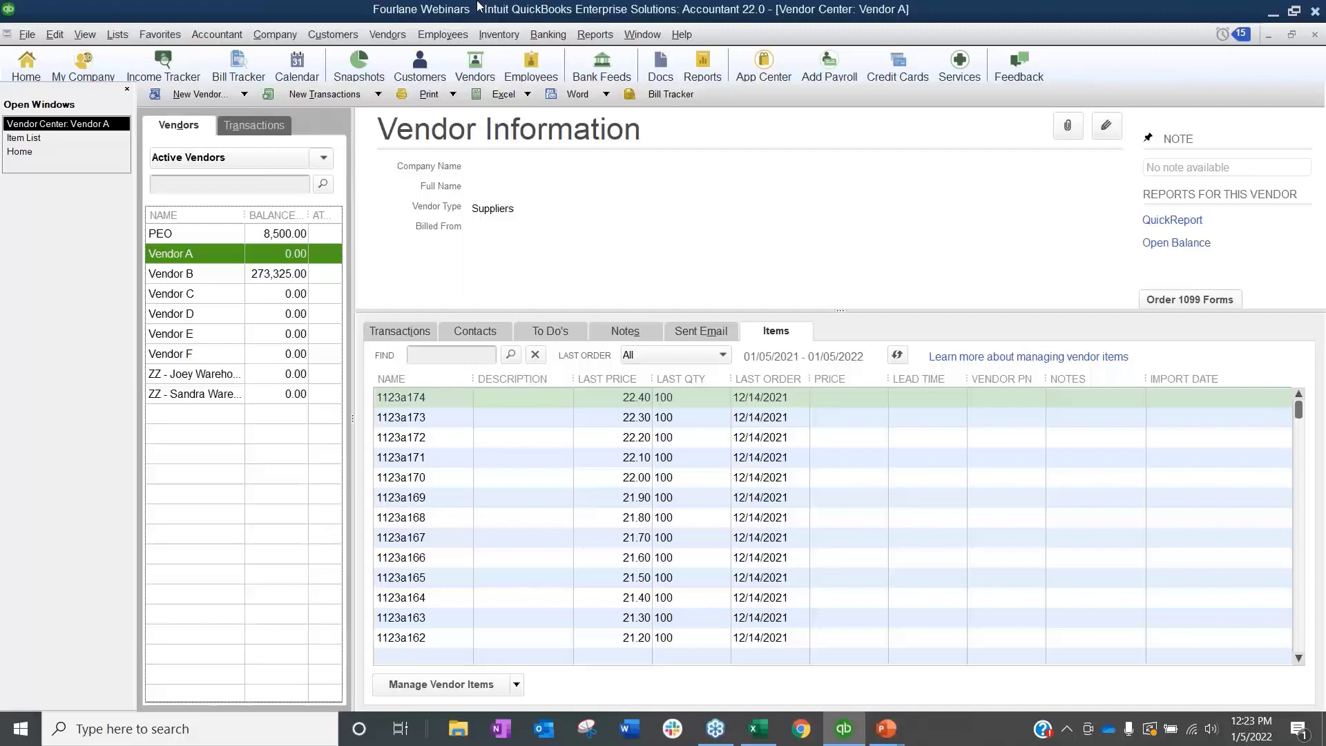
Create a purchase order for Vendor A with item 1123a01 and a quantity of 123.
left_click(399, 42)
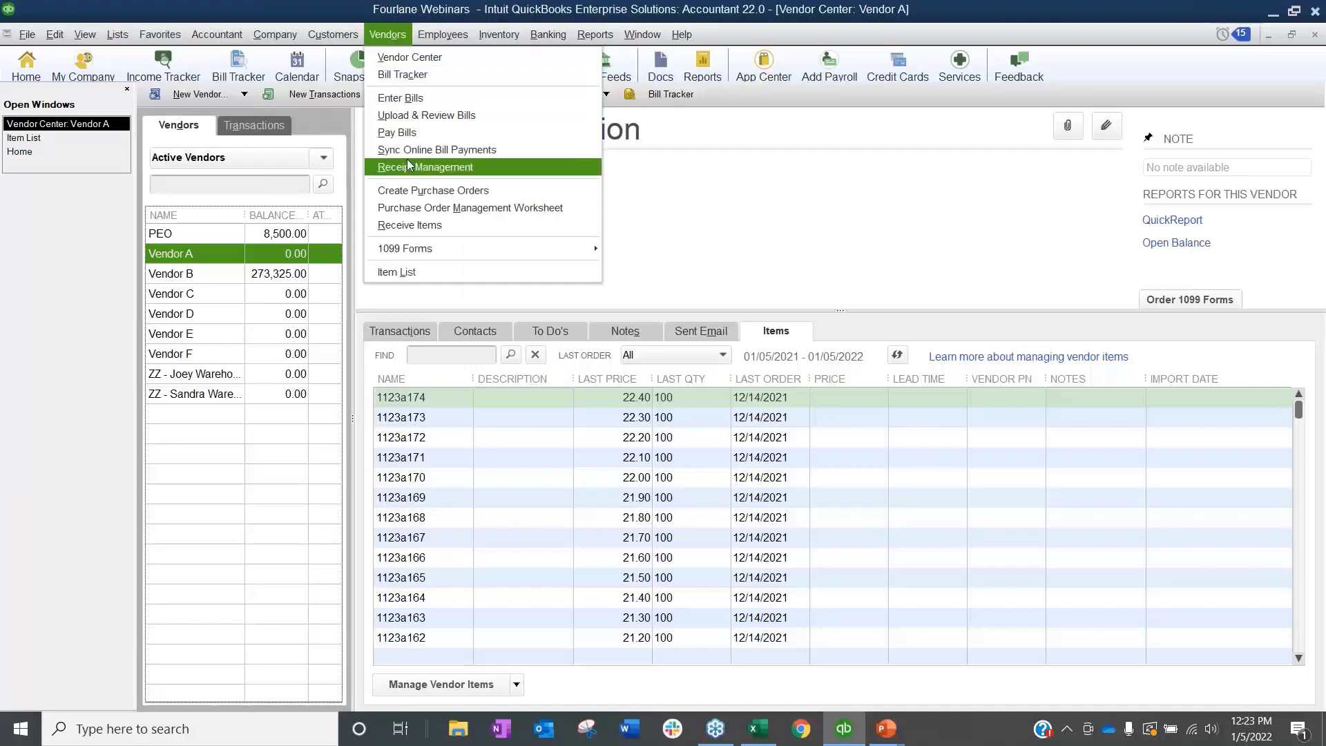
left_click(414, 191)
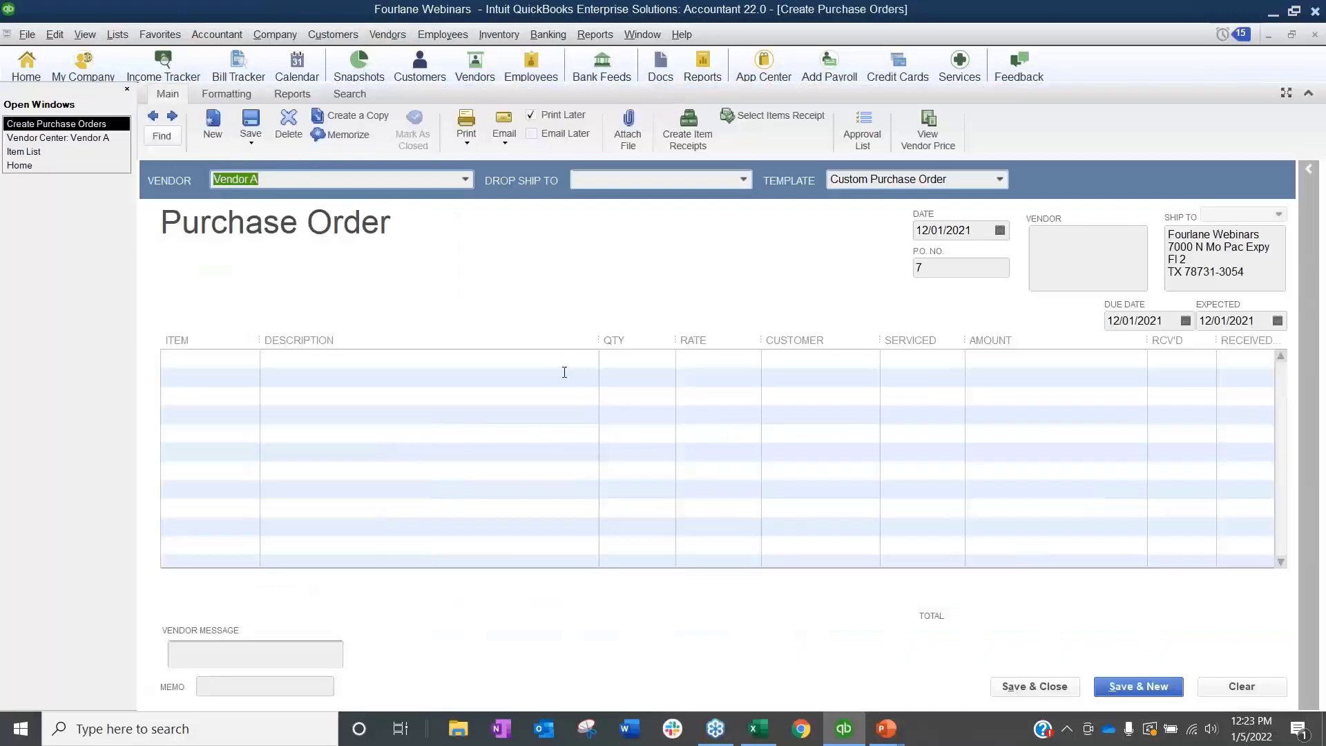
left_click(296, 358)
left_click(251, 359)
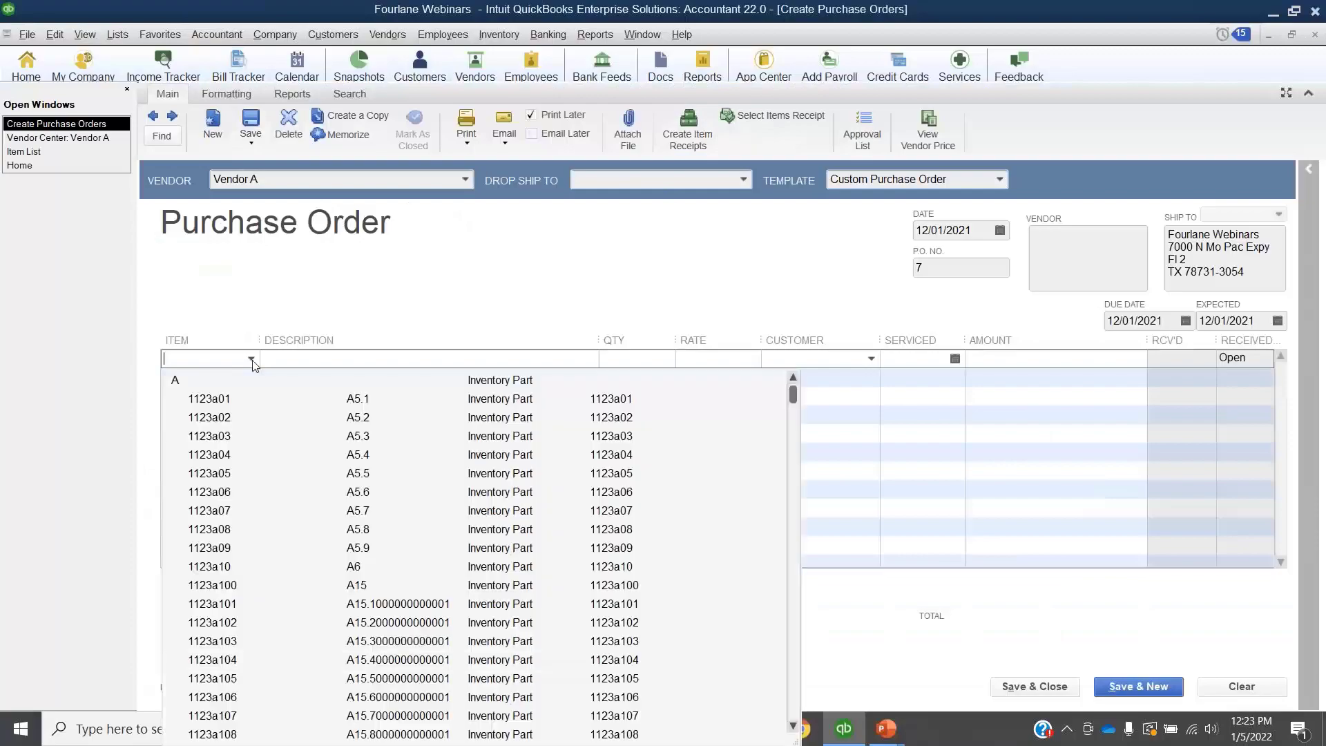
left_click(223, 399)
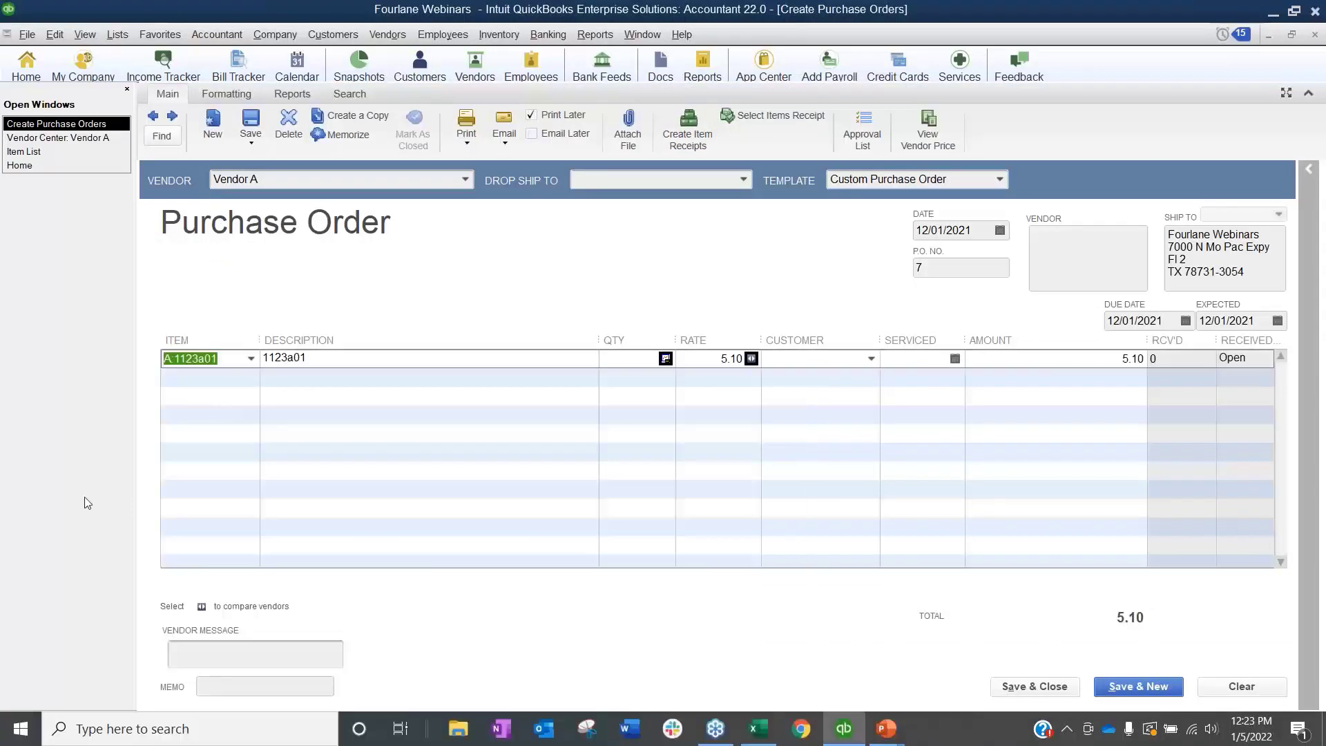
left_click(637, 360)
type("123")
Open item 1123a01 from the Item List, examine its cost and preferred vendor, and return to the list.
left_click(24, 152)
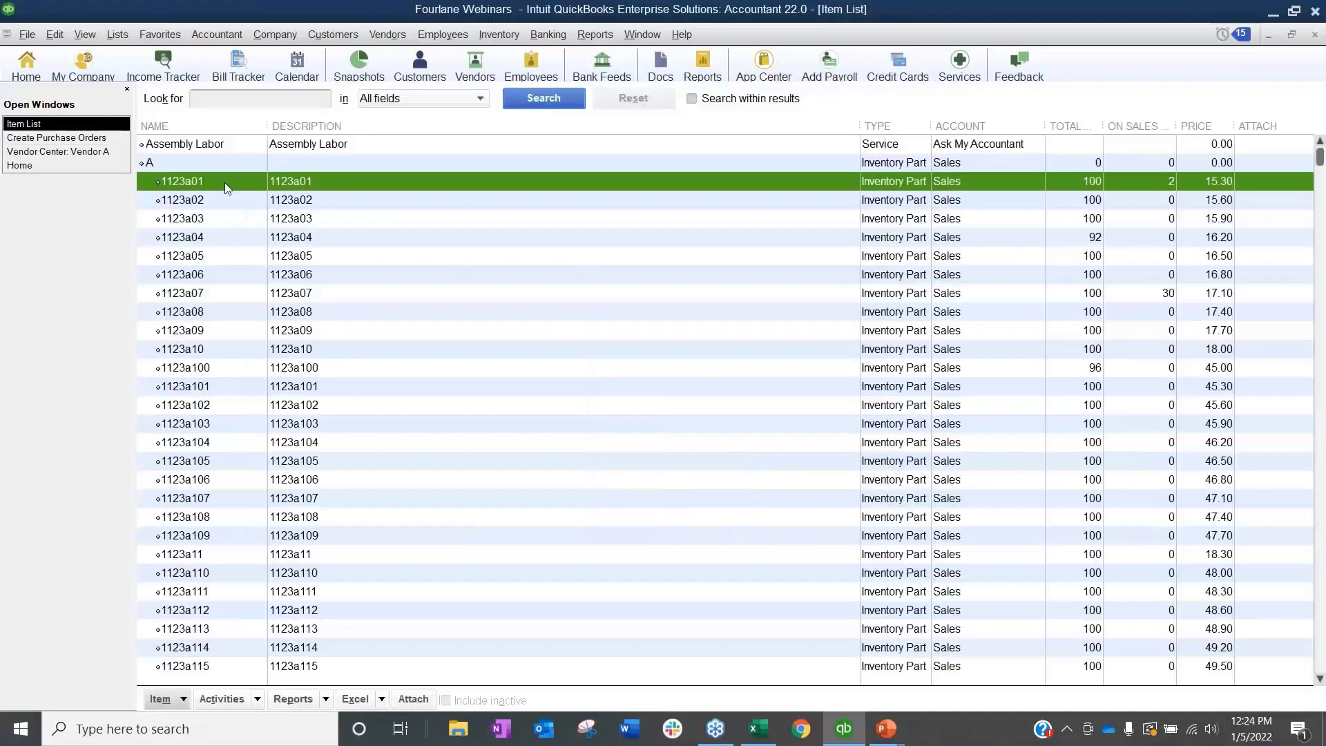
double_click(225, 183)
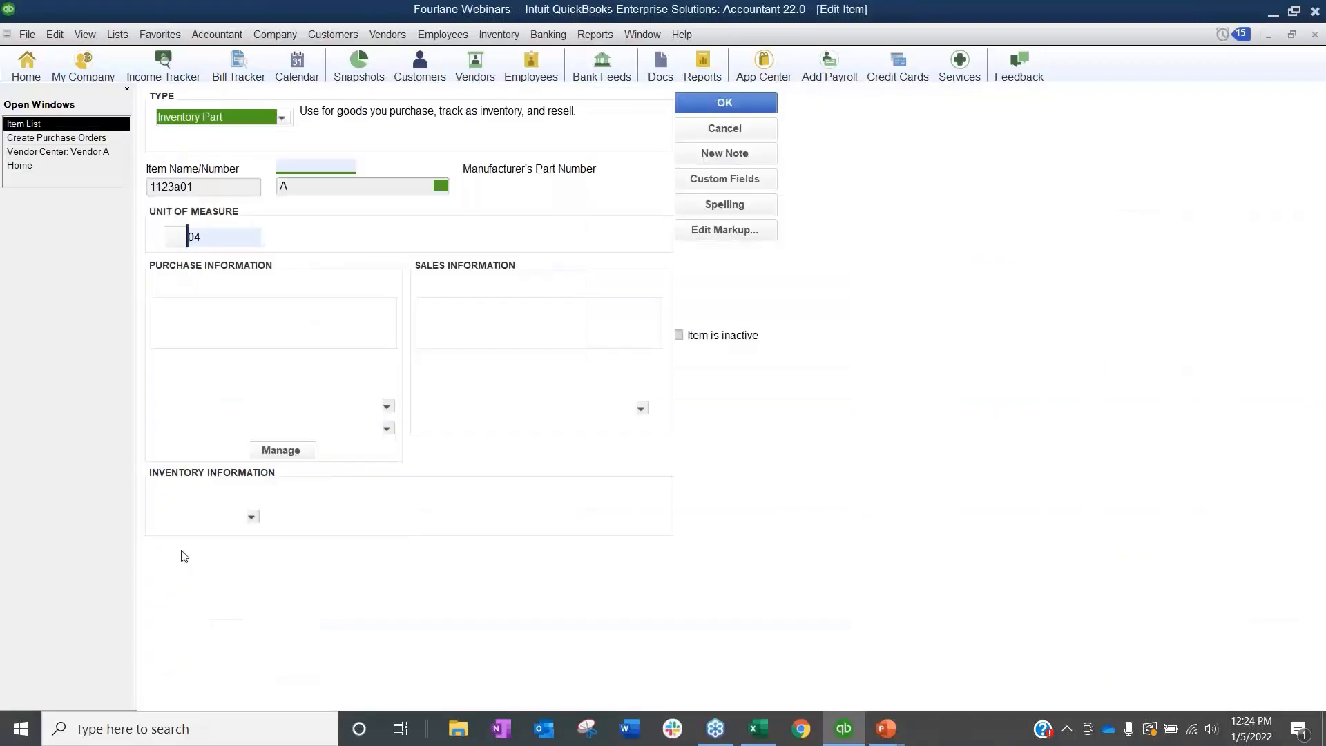
left_click_drag(290, 360, 369, 361)
key("Tab")
key("Tab")
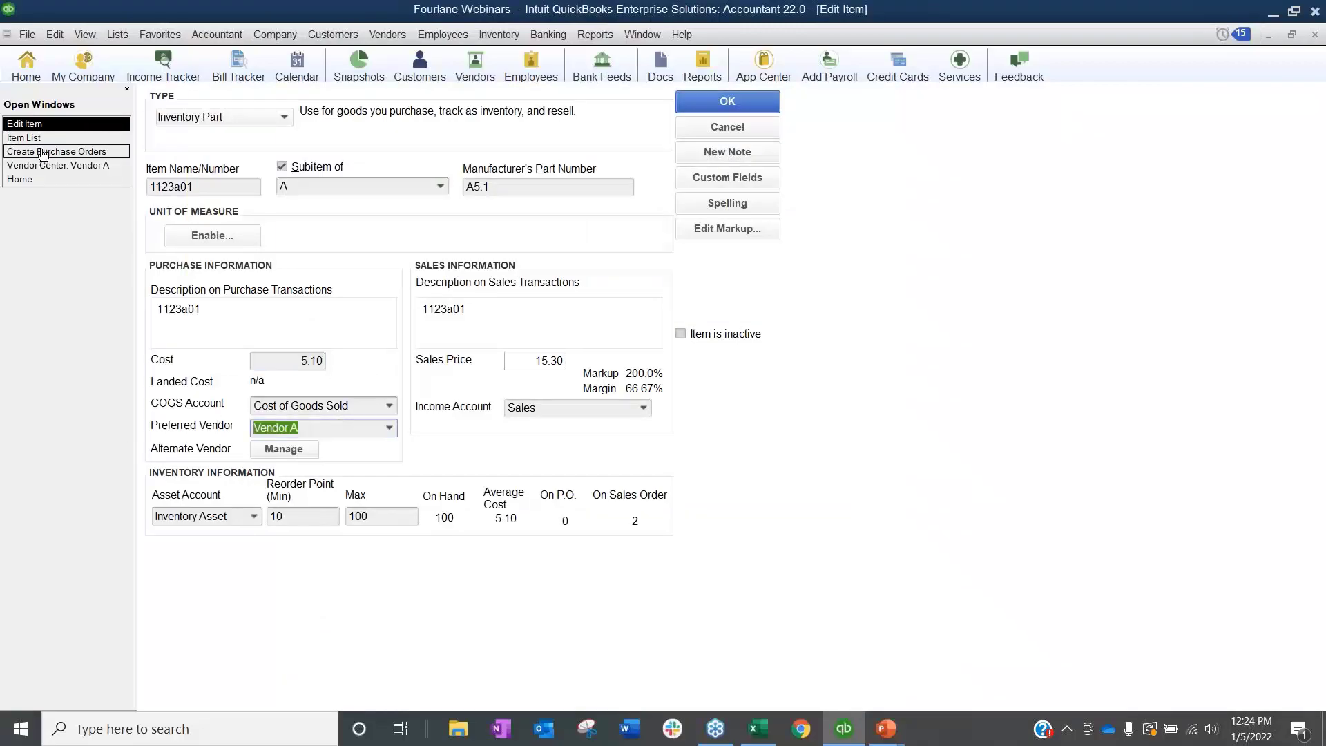
left_click(24, 137)
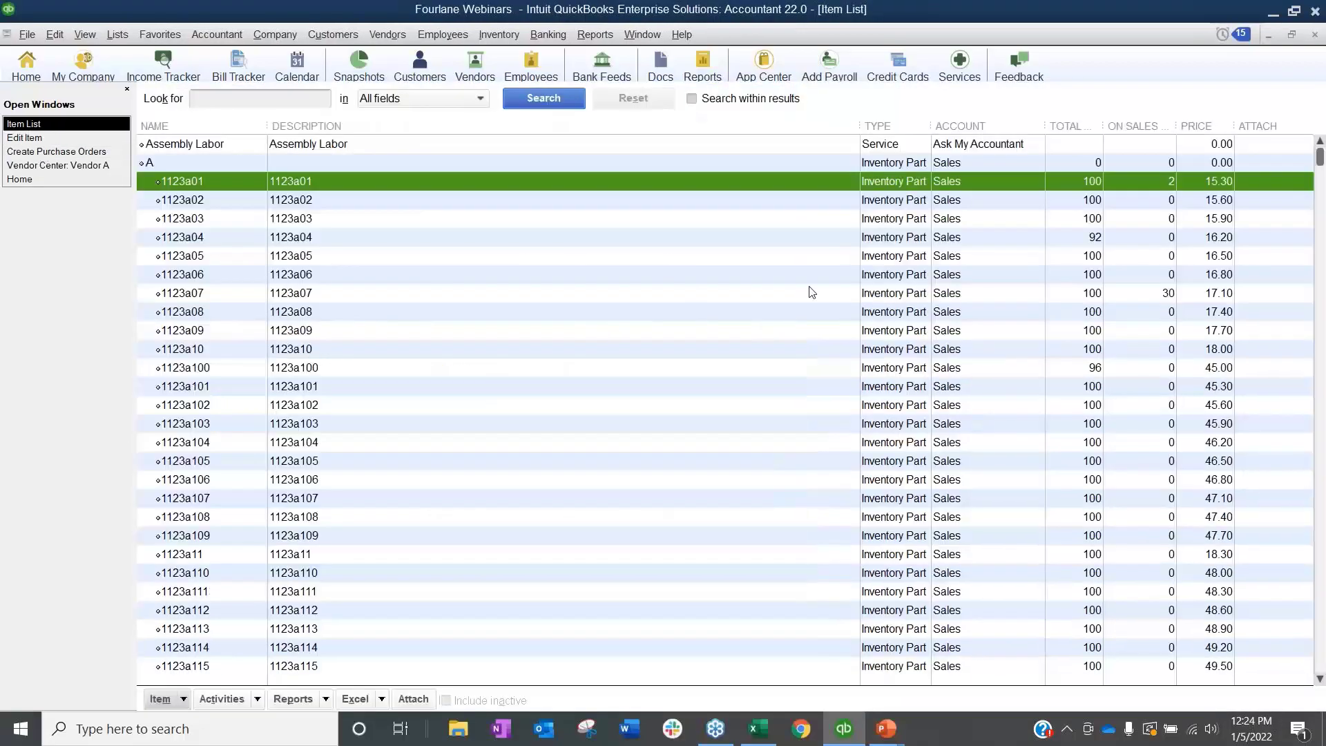
Compare vendors for item 1123a01 from the purchase order's widened Rate column, and narrow the Last Order column.
left_click(69, 152)
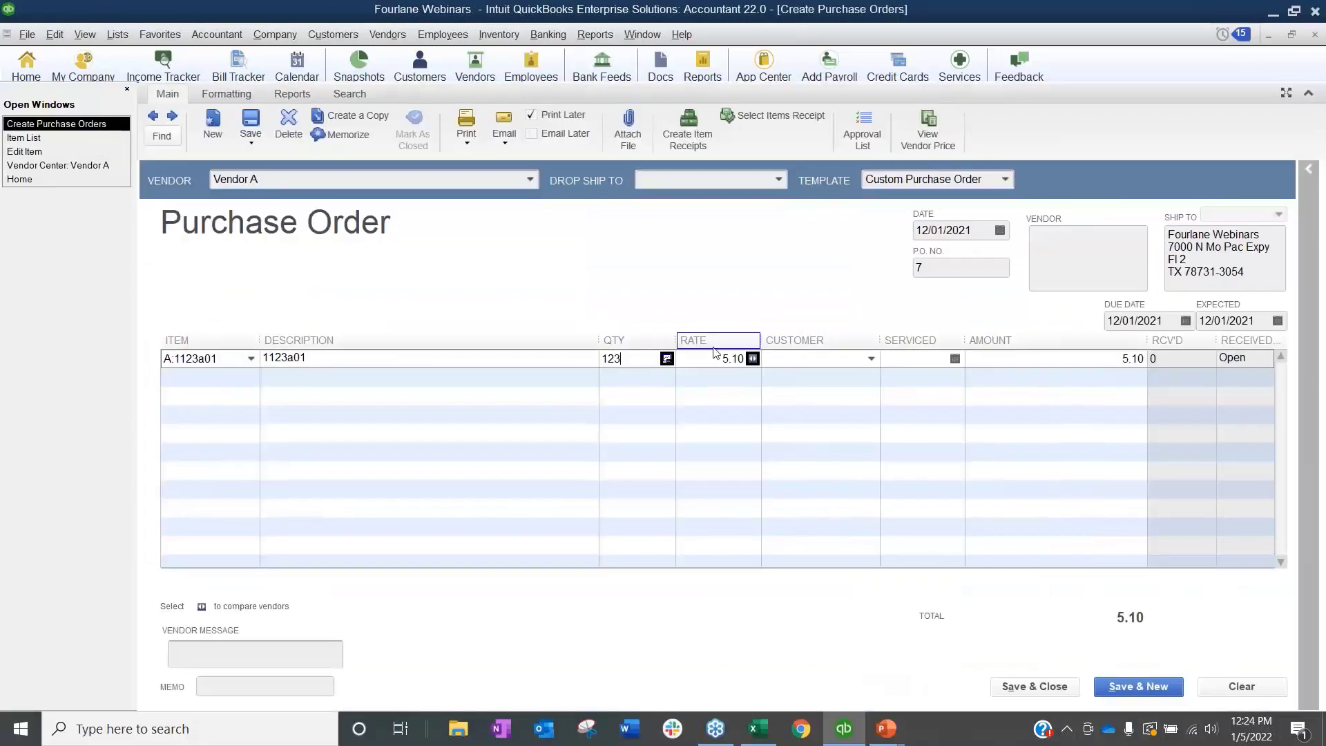
left_click_drag(761, 339, 787, 340)
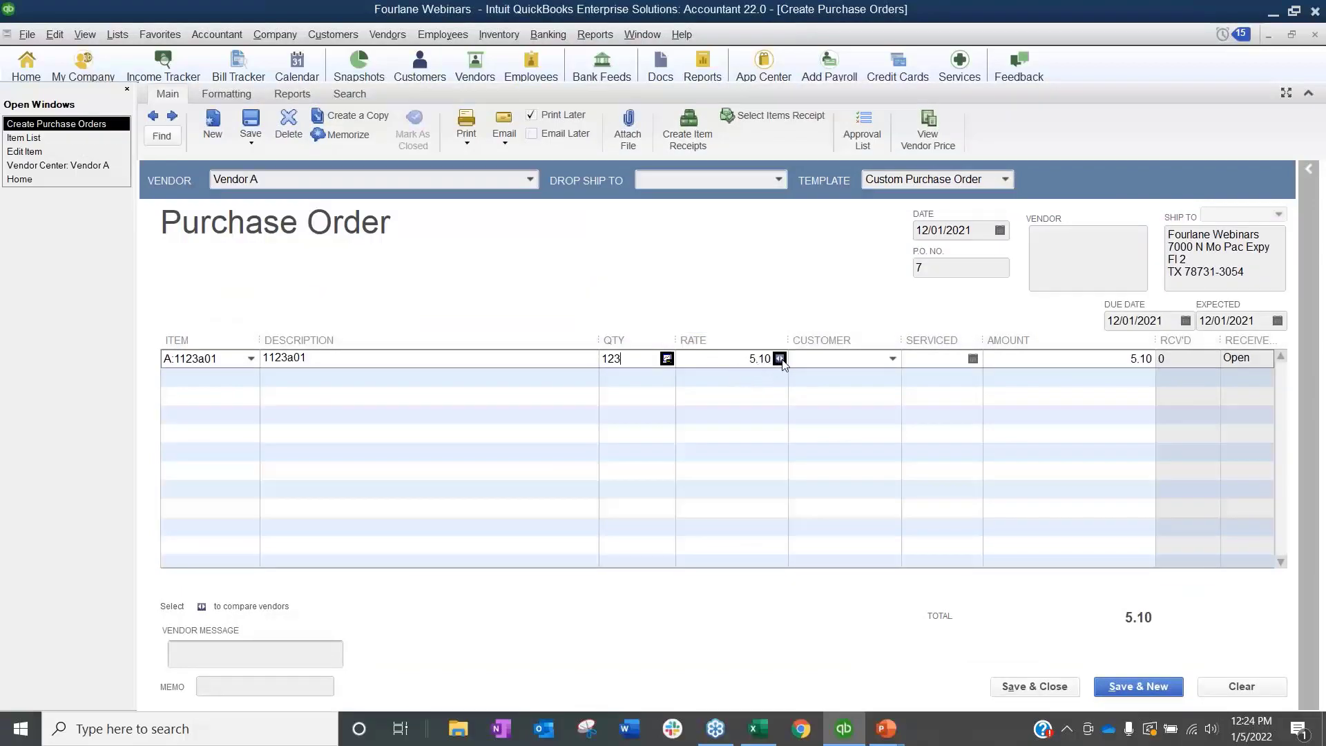
left_click(781, 359)
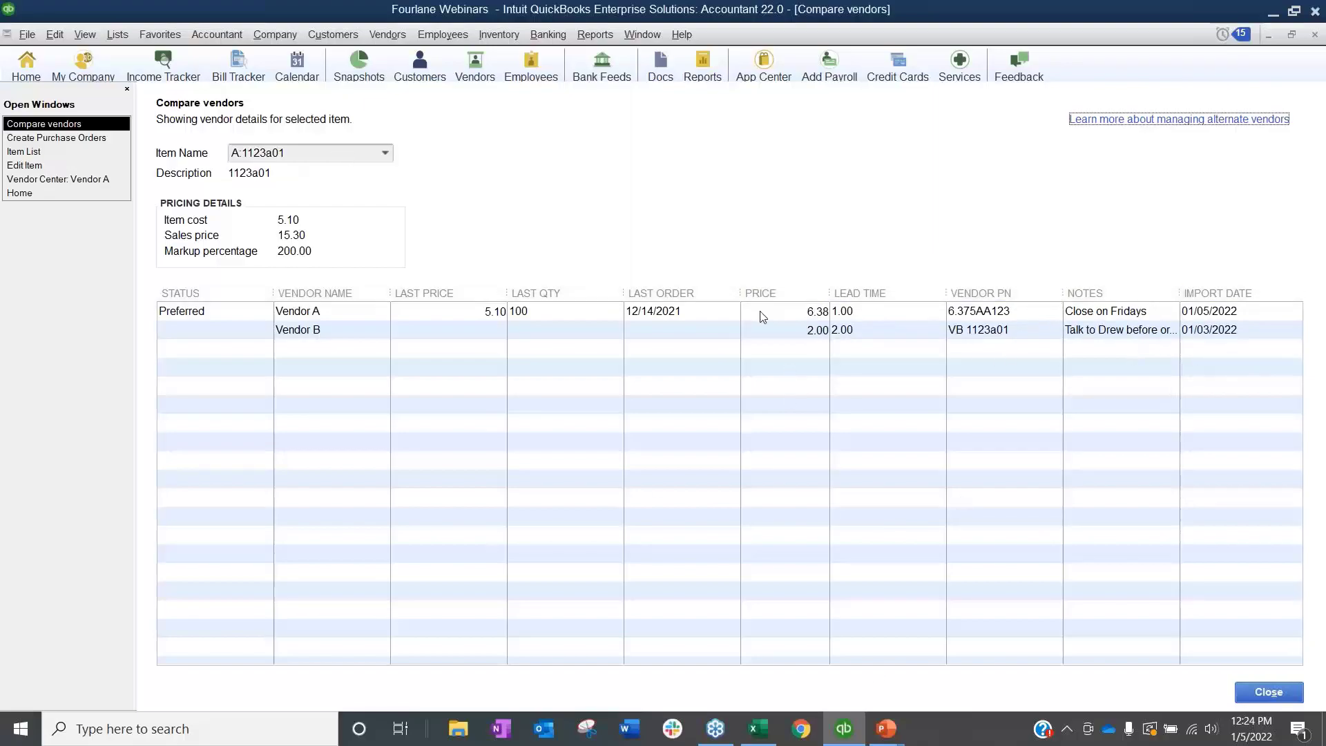
left_click_drag(740, 293, 714, 292)
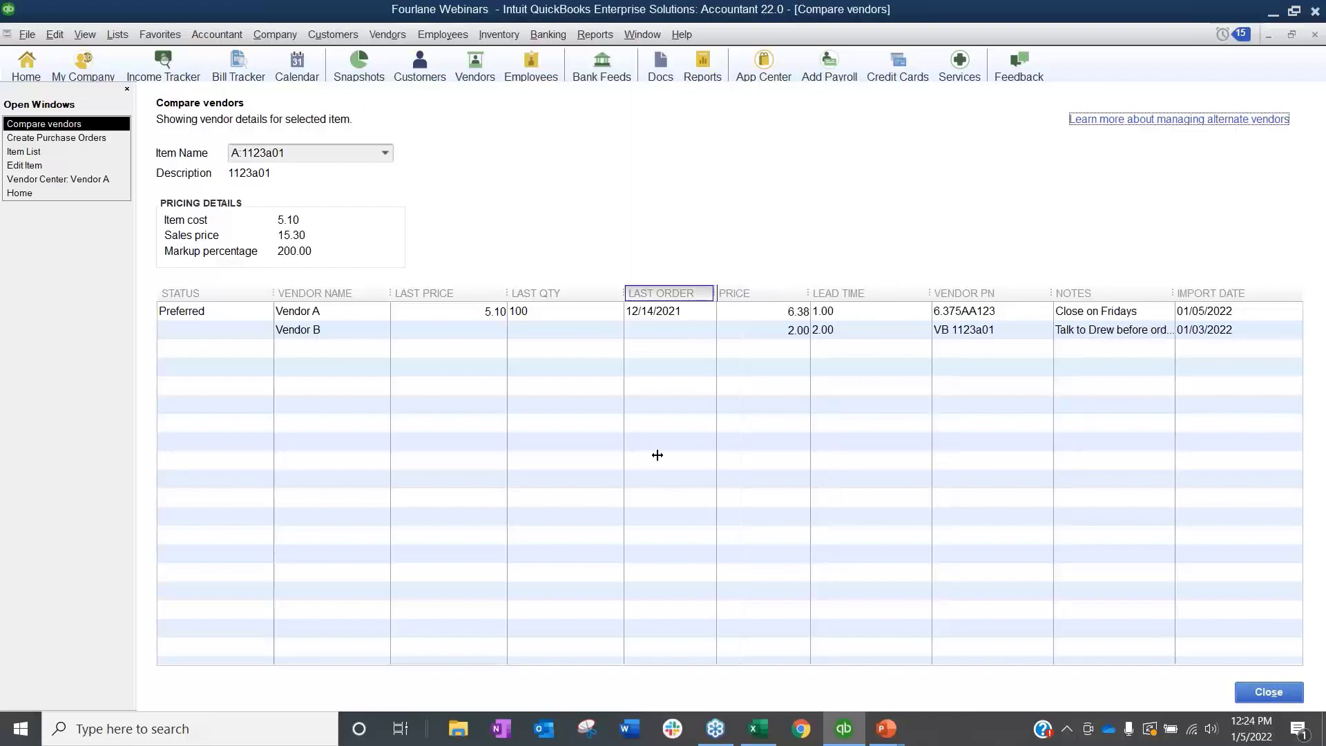
Reopen the vendor comparison from the purchase order line, widen the Notes column to read it, and switch to the slide presentation.
left_click(83, 137)
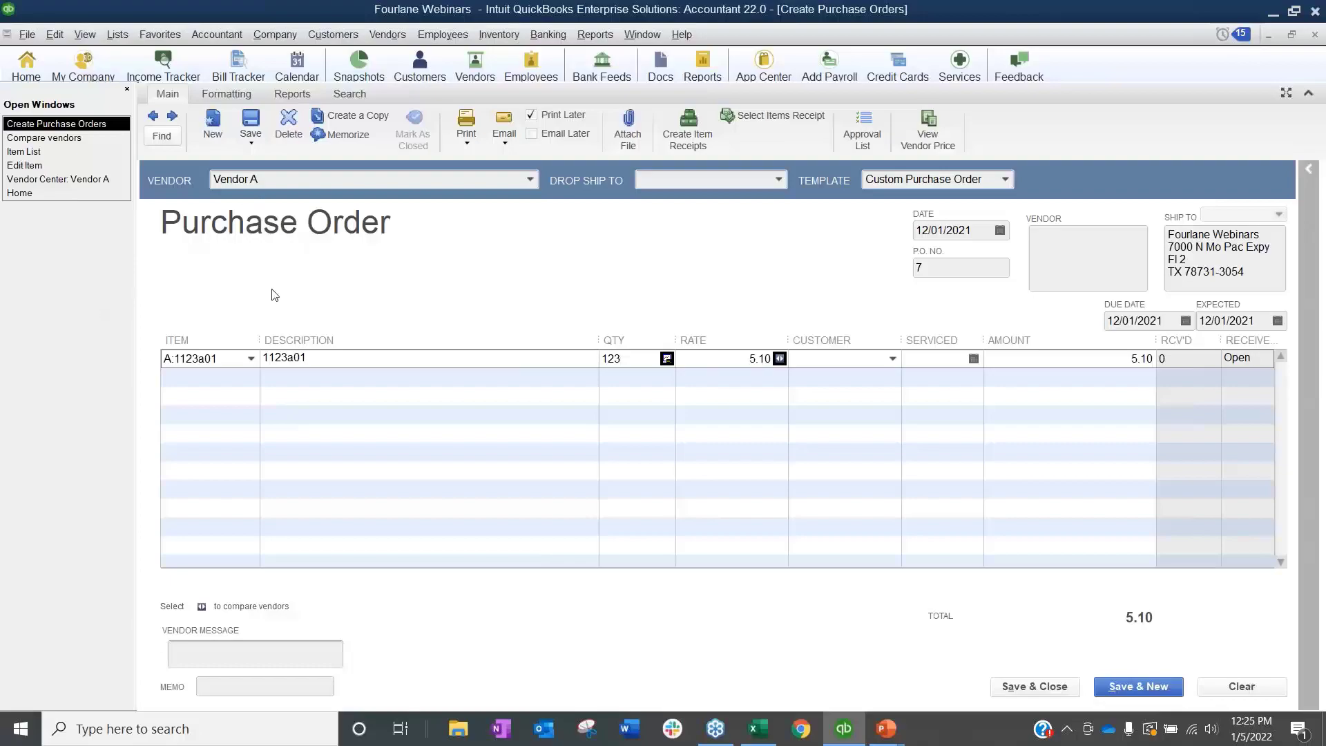
left_click(747, 358)
left_click(779, 358)
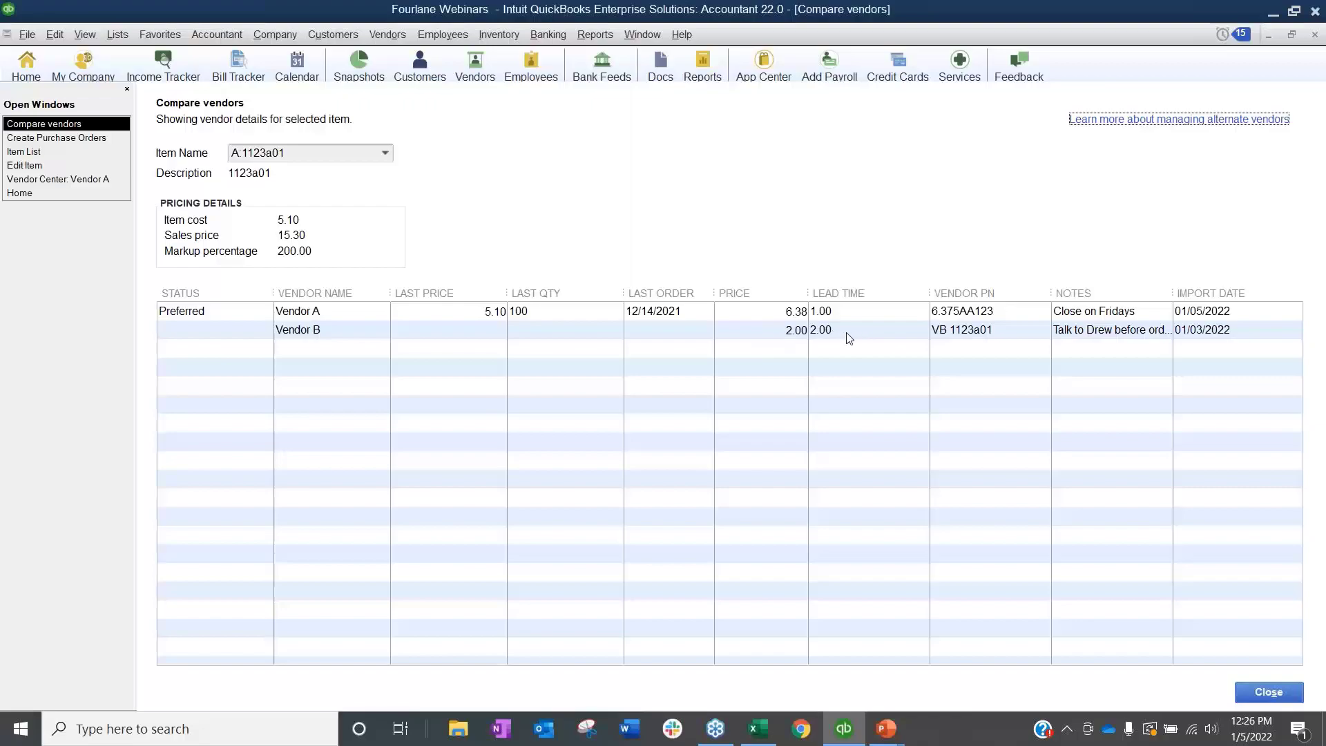
left_click_drag(1177, 292, 1236, 290)
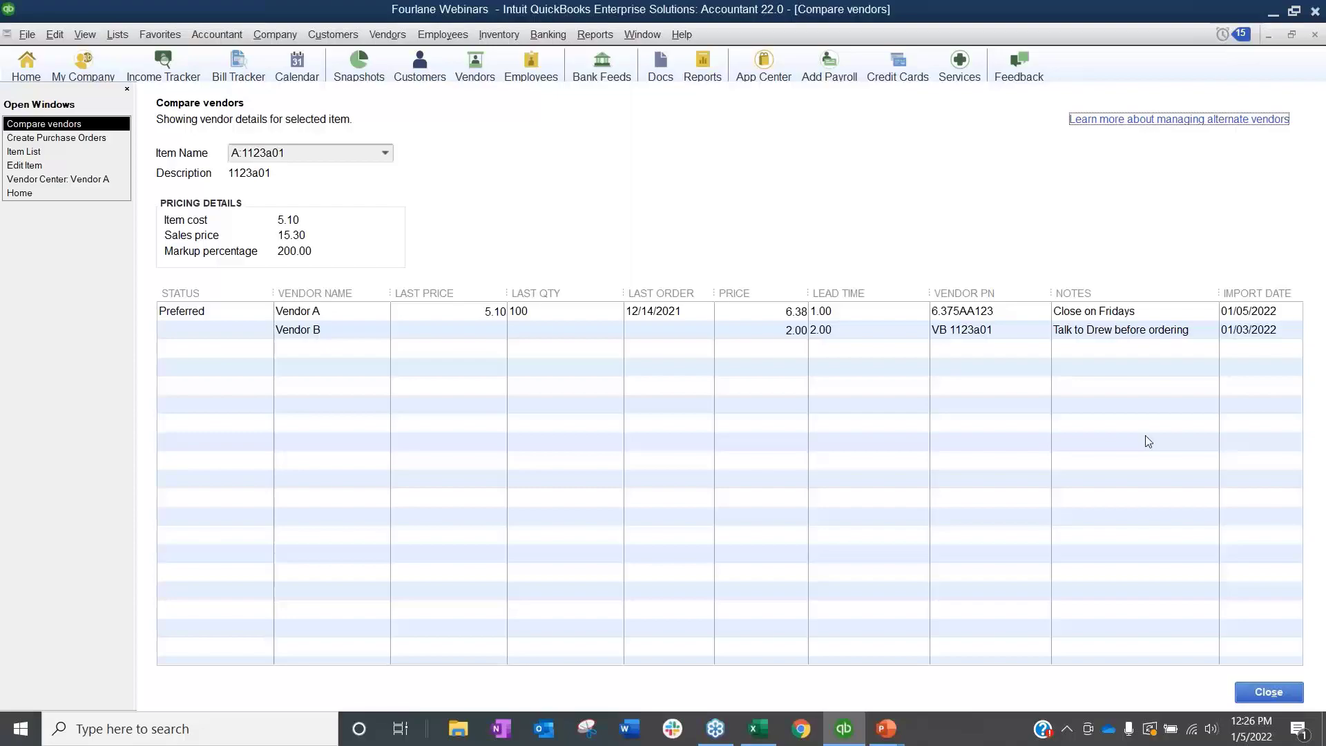
left_click(1314, 34)
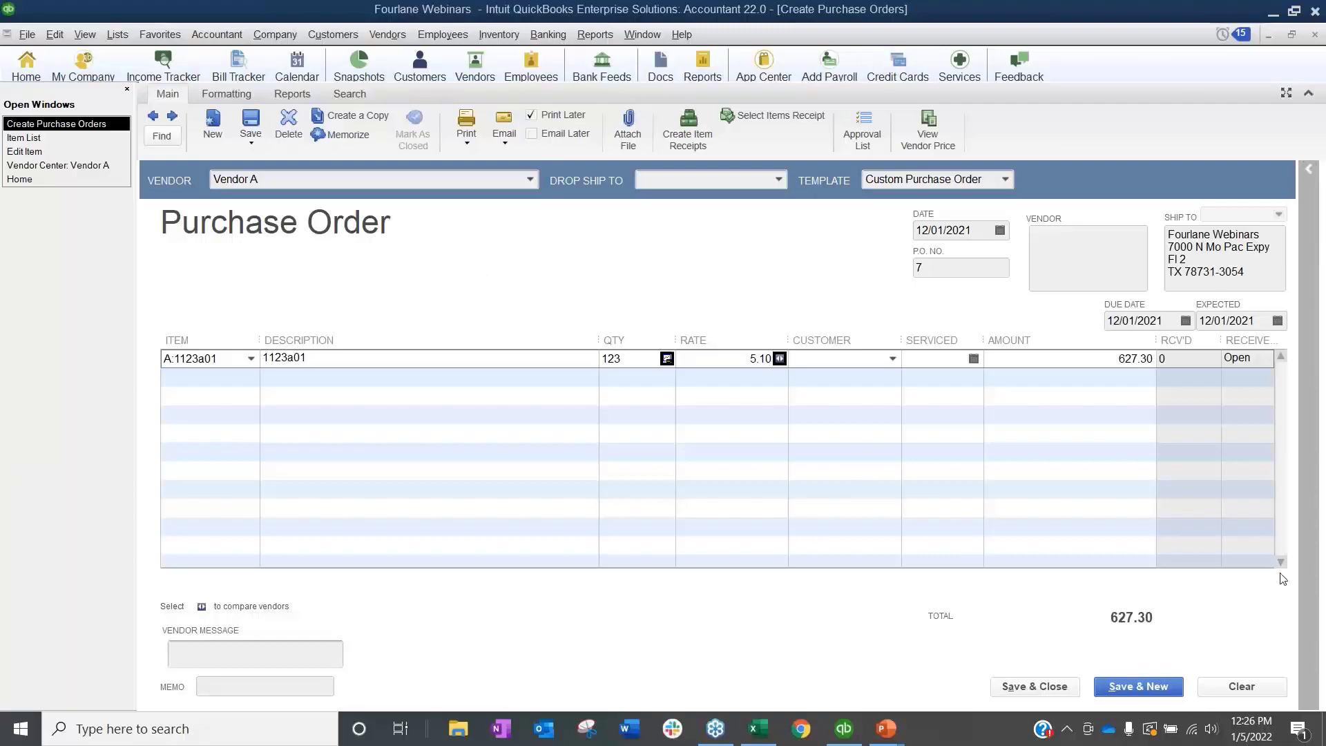
key("alt+Tab")
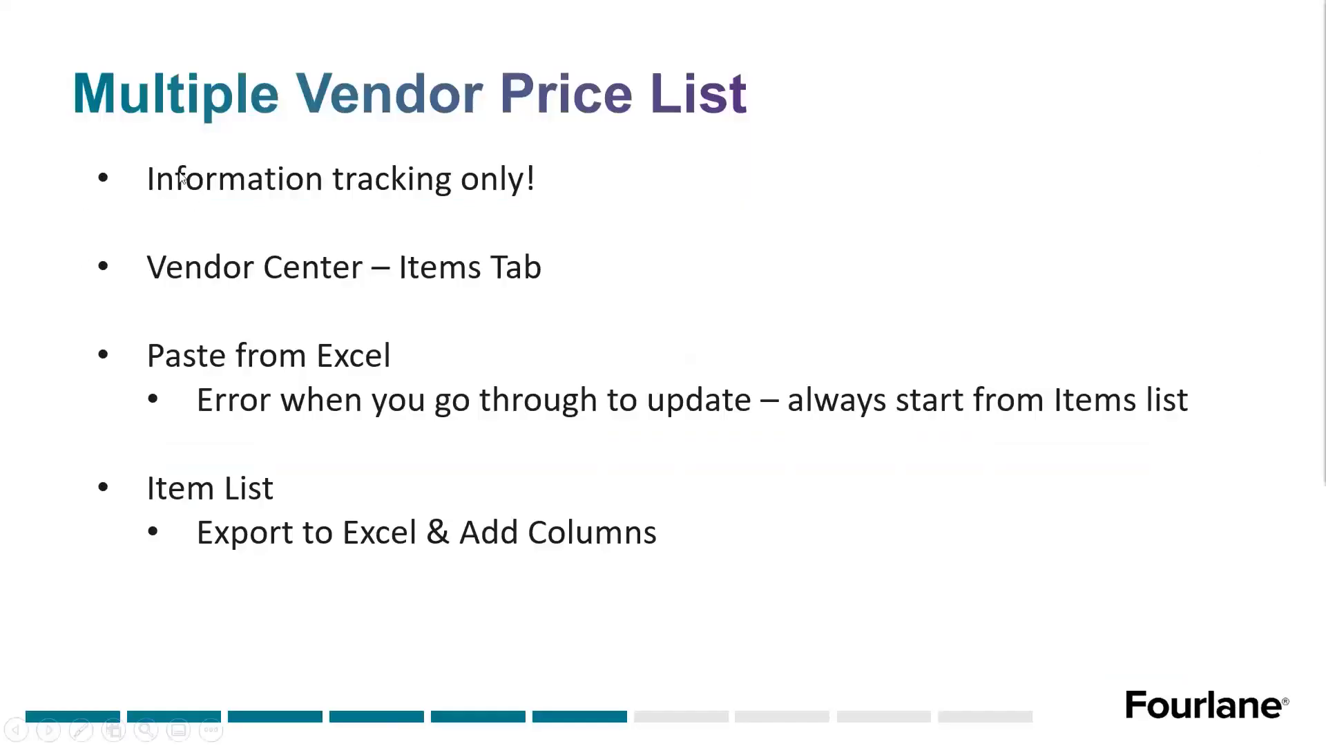